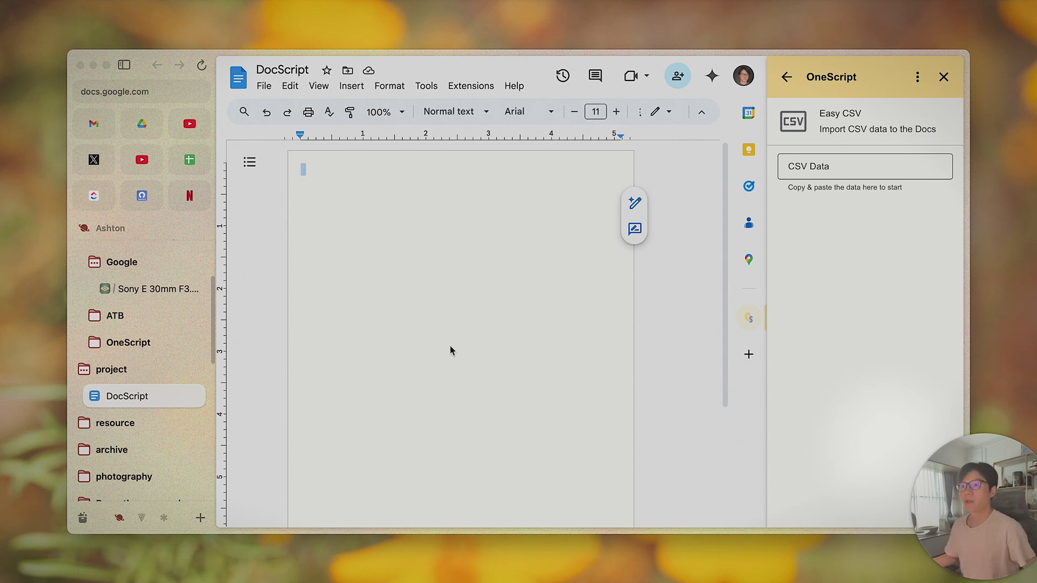
Open the Sony E 30mm F3.5 blog post and examine the metadata lines above and below its first photo
{"action": "left_click", "coordinate": [162, 291]}
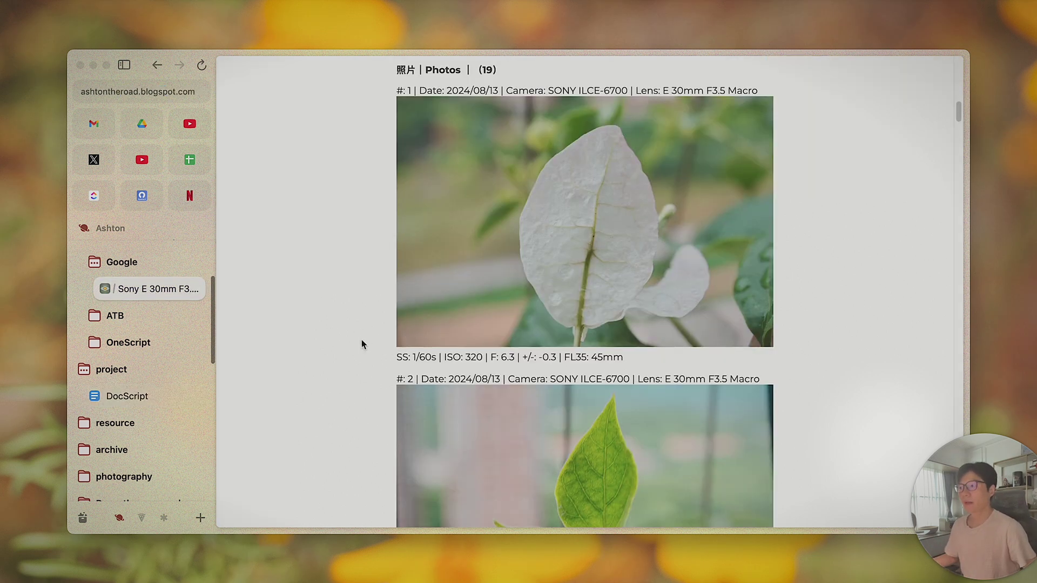
{"action": "scroll", "coordinate": [361, 344], "scroll_direction": "up", "scroll_amount": 2}
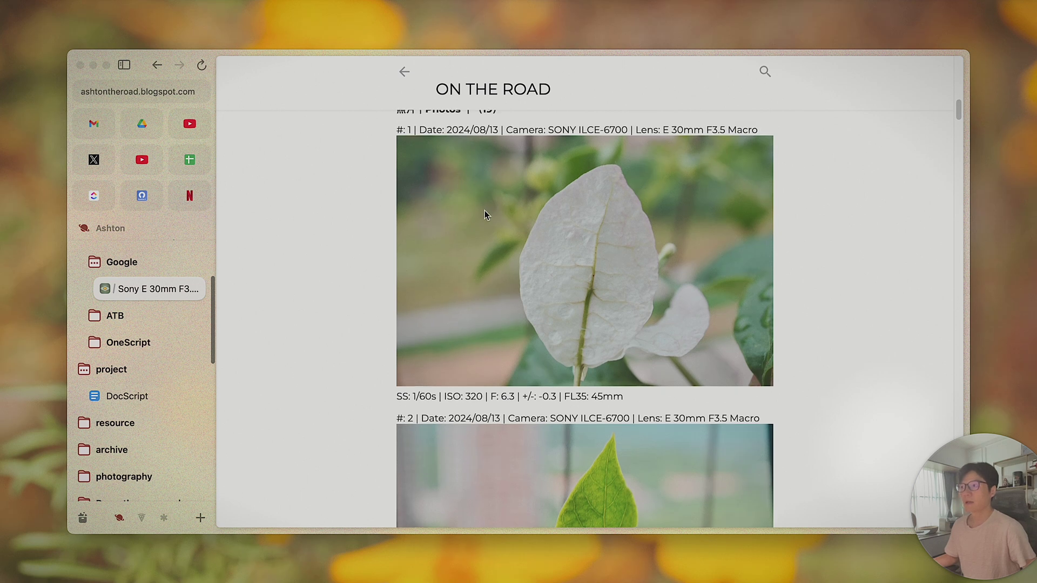
{"action": "scroll", "coordinate": [345, 350], "scroll_direction": "down", "scroll_amount": 1}
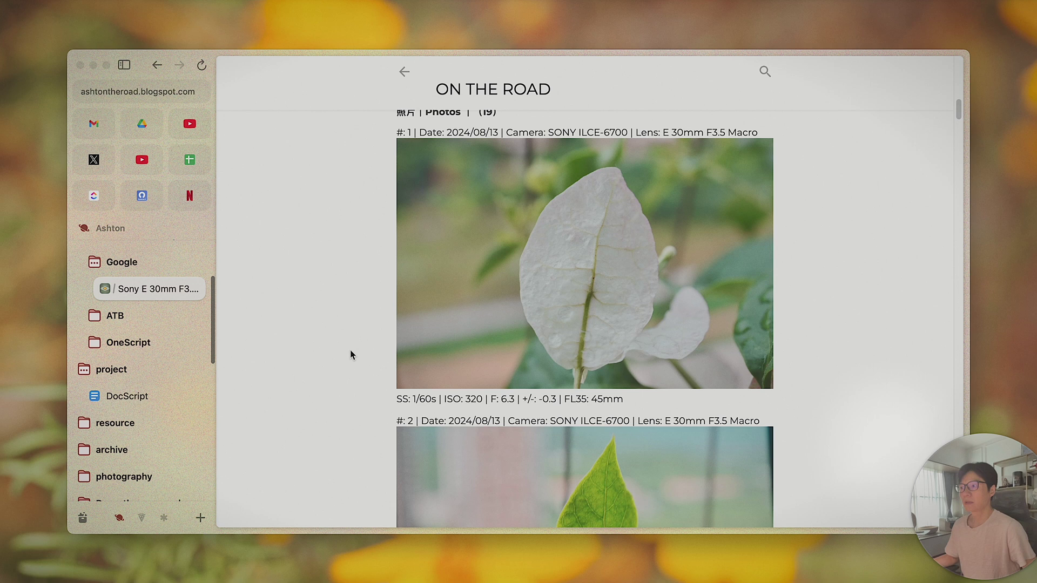
{"action": "scroll", "coordinate": [350, 355], "scroll_direction": "down", "scroll_amount": 2}
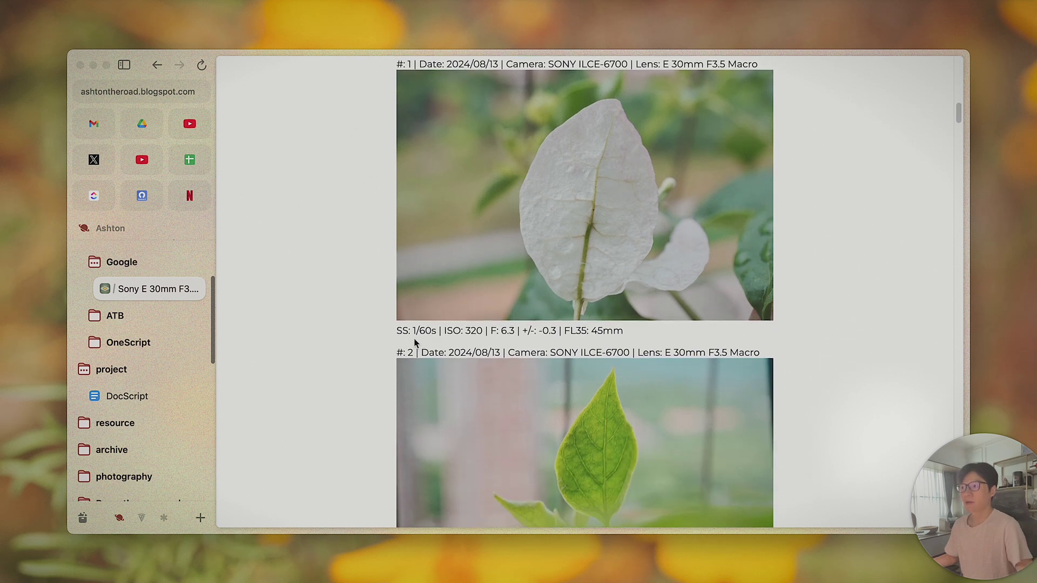
{"action": "left_click_drag", "start_coordinate": [397, 332], "coordinate": [625, 334]}
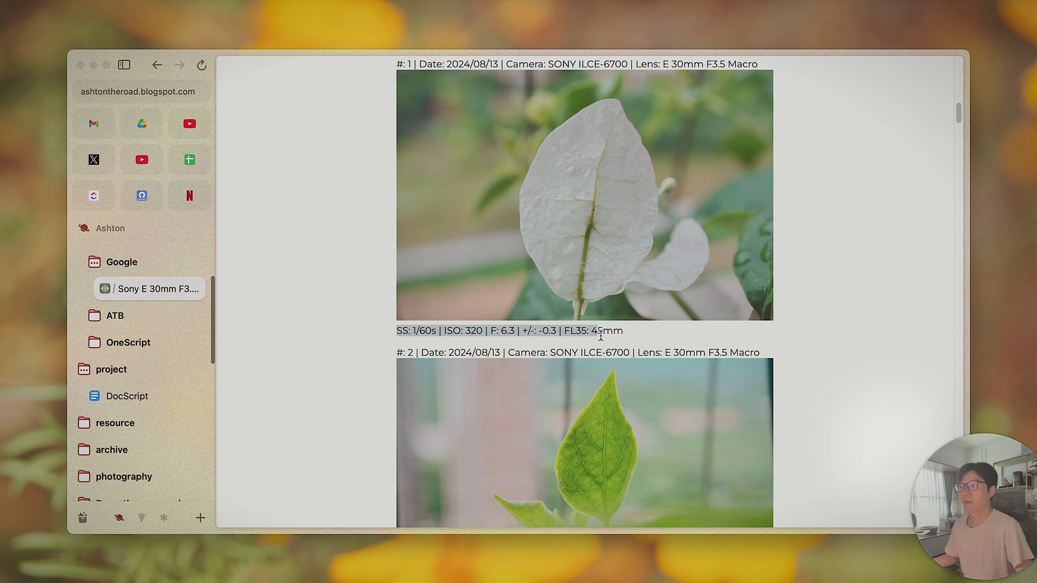
{"action": "key", "text": "super+c"}
{"action": "left_click", "coordinate": [400, 338]}
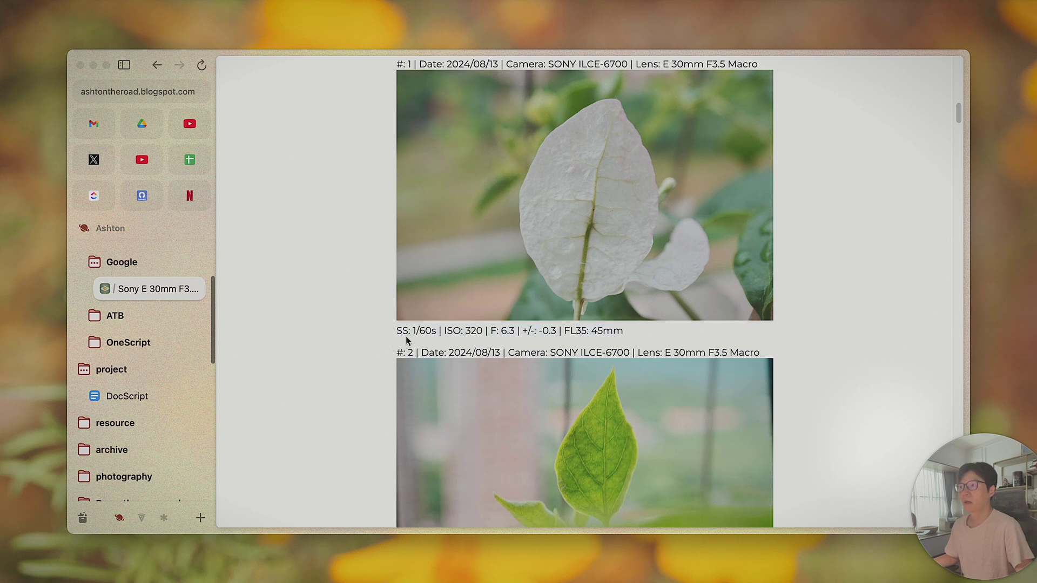
{"action": "left_click_drag", "start_coordinate": [397, 334], "coordinate": [662, 333]}
{"action": "key", "text": "super+c"}
{"action": "left_click", "coordinate": [517, 339]}
{"action": "key", "text": "super+c"}
{"action": "left_click", "coordinate": [637, 335]}
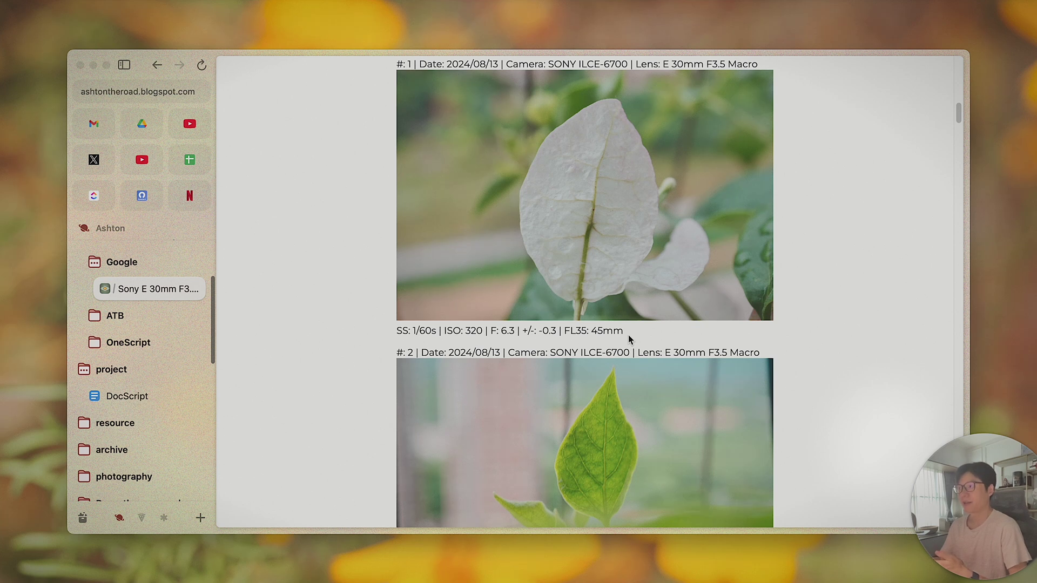
Skim the captions of the following blog photos and return to the CSV Data field in the DocScript document
{"action": "scroll", "coordinate": [628, 337], "scroll_direction": "down", "scroll_amount": 10}
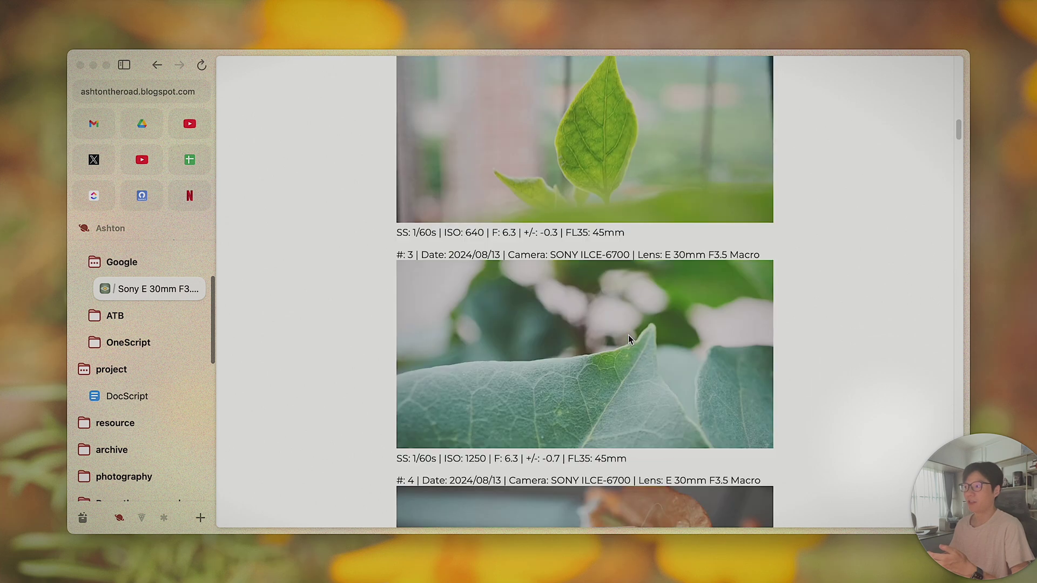
{"action": "scroll", "coordinate": [629, 339], "scroll_direction": "down", "scroll_amount": 10}
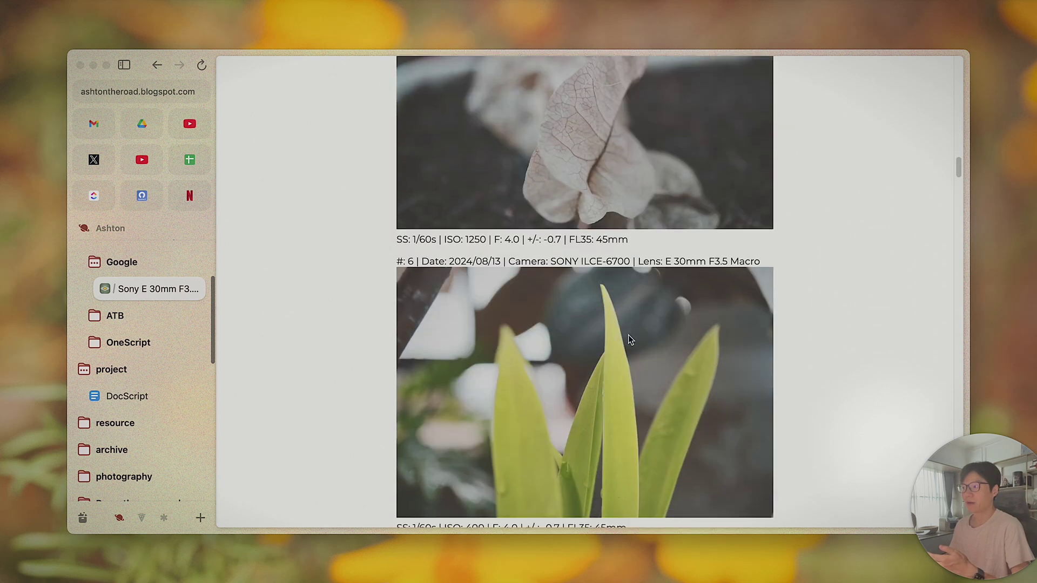
{"action": "scroll", "coordinate": [629, 339], "scroll_direction": "down", "scroll_amount": 6}
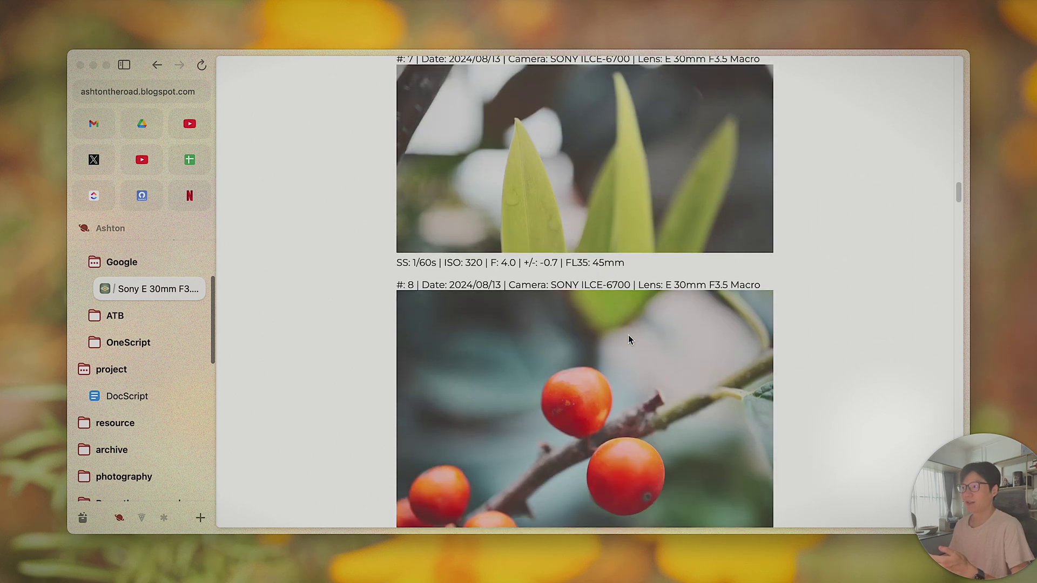
{"action": "scroll", "coordinate": [628, 339], "scroll_direction": "down", "scroll_amount": 2}
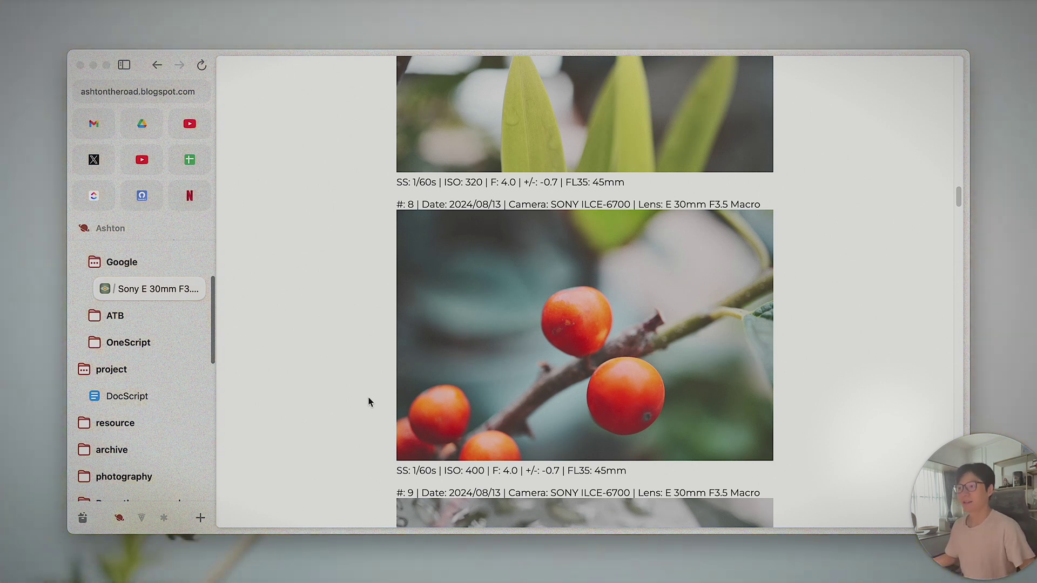
{"action": "scroll", "coordinate": [370, 401], "scroll_direction": "down", "scroll_amount": 2}
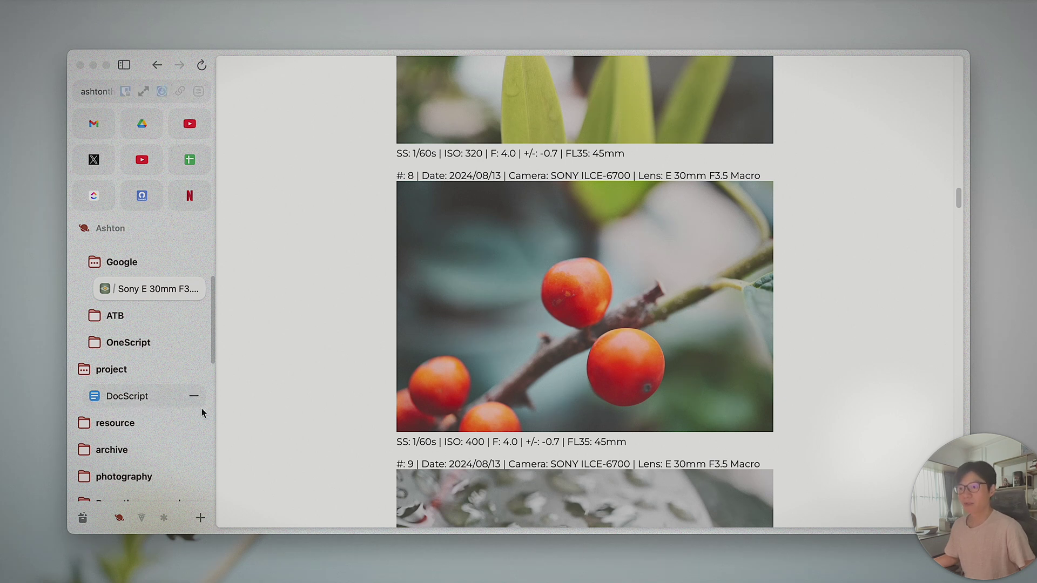
{"action": "left_click", "coordinate": [168, 402]}
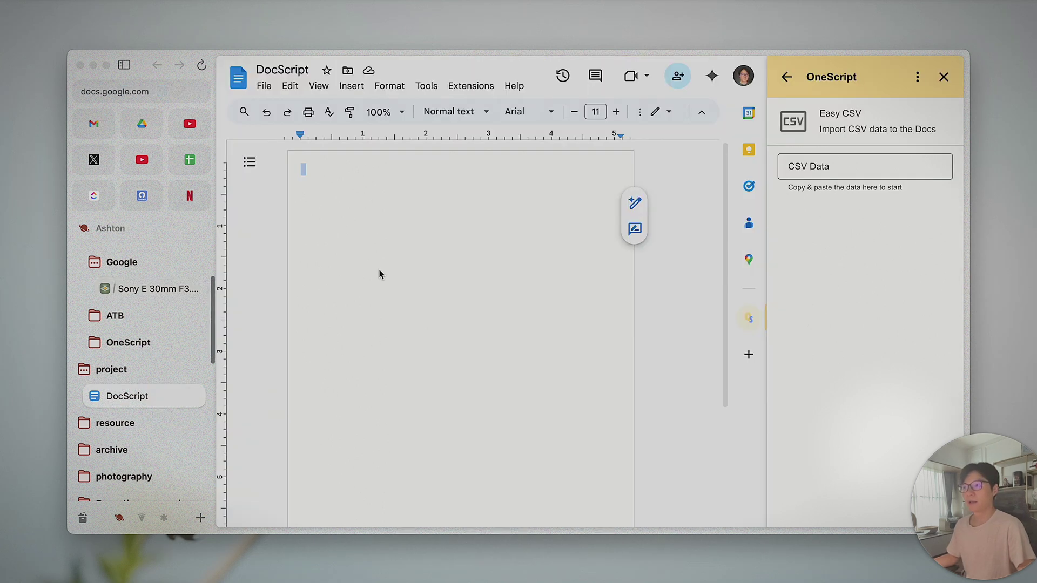
{"action": "left_click", "coordinate": [826, 167]}
Switch to Photos and place copies of all six selected EASY CSV album photos on the desktop
{"action": "left_click", "coordinate": [841, 261]}
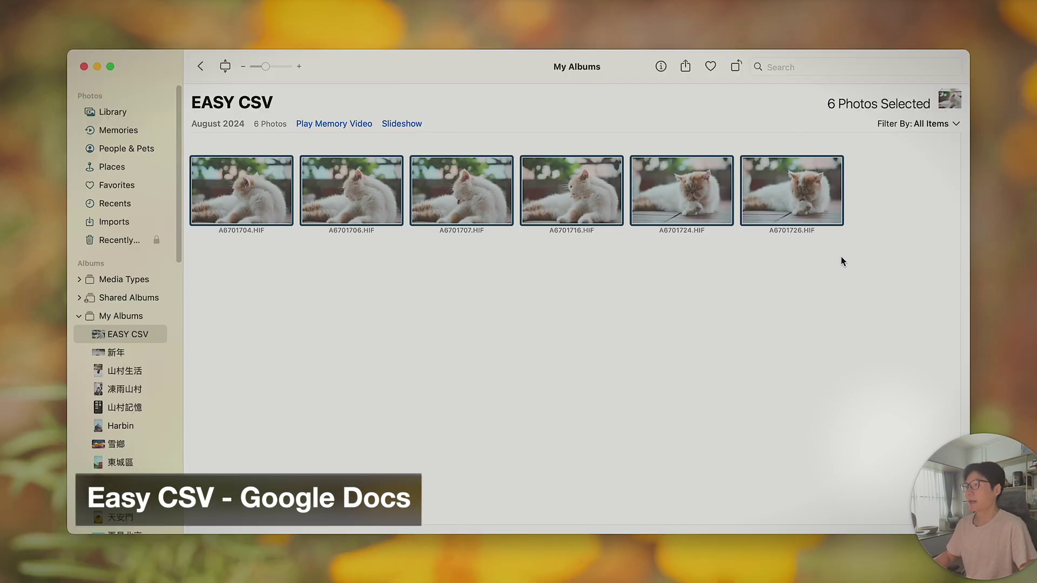
{"action": "left_click_drag", "start_coordinate": [868, 259], "coordinate": [1026, 193]}
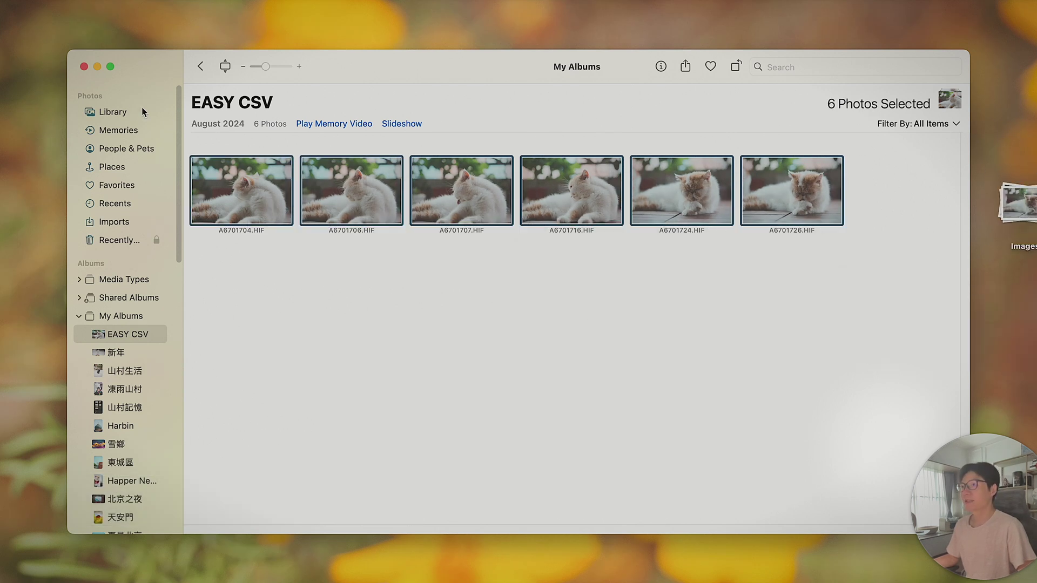
Switch to the terminal and run python export_image_data.py ~/Desktop/ to export the photos' metadata
{"action": "key", "text": "ctrl+Right"}
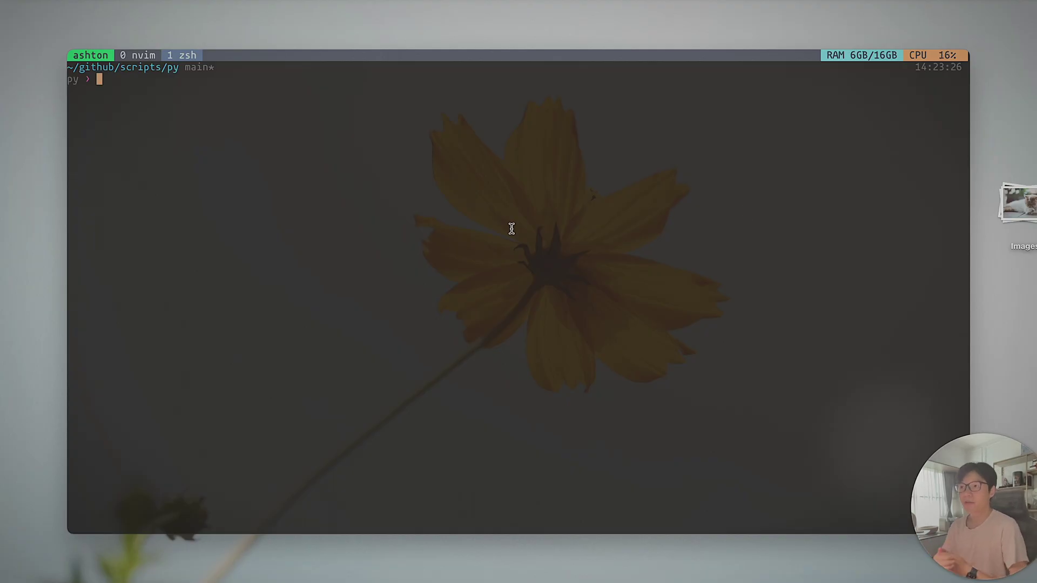
{"action": "type", "text": "p"}
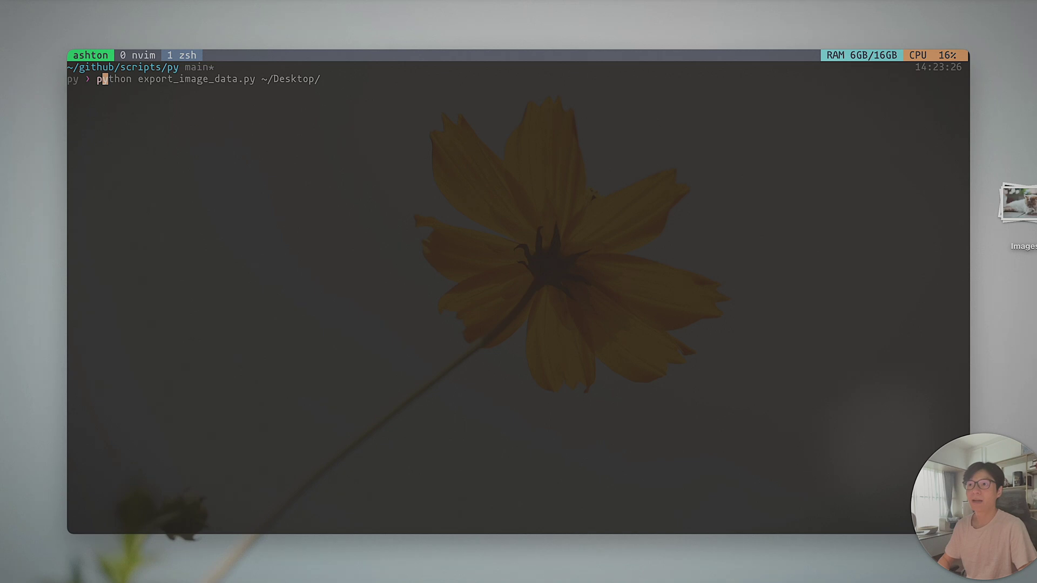
{"action": "key", "text": "Right"}
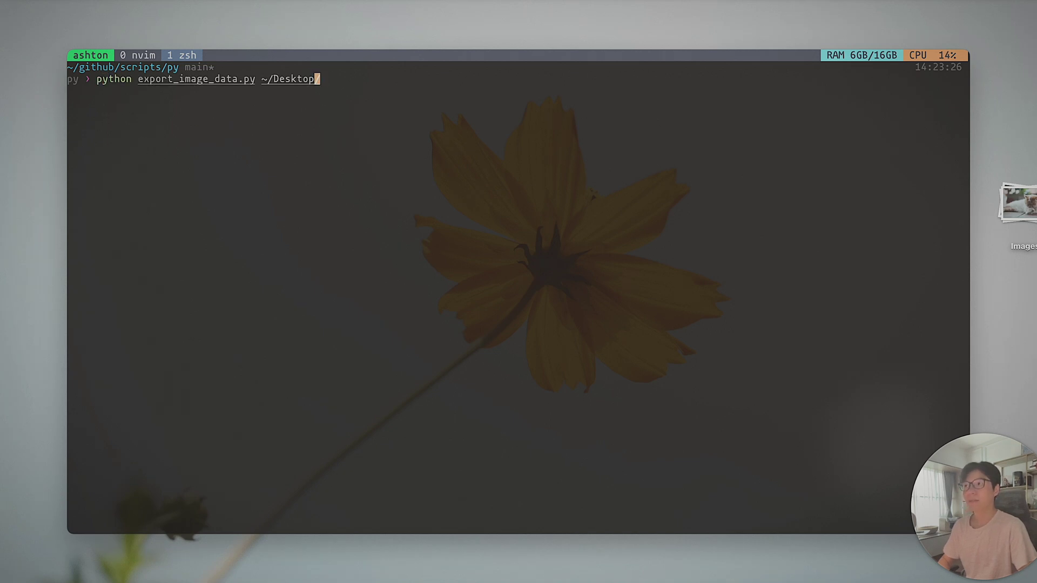
{"action": "key", "text": "Left"}
{"action": "key", "text": "Left"}
{"action": "key", "text": "Left"}
{"action": "key", "text": "Left"}
{"action": "key", "text": "Left"}
{"action": "key", "text": "Left"}
{"action": "key", "text": "Left"}
{"action": "key", "text": "Left"}
{"action": "key", "text": "Left"}
{"action": "key", "text": "Left"}
{"action": "key", "text": "Right"}
{"action": "key", "text": "Right"}
{"action": "key", "text": "Right"}
{"action": "key", "text": "Right"}
{"action": "key", "text": "Right"}
{"action": "key", "text": "Right"}
{"action": "key", "text": "Right"}
{"action": "key", "text": "Right"}
{"action": "key", "text": "Right"}
{"action": "key", "text": "Right"}
{"action": "key", "text": "Right"}
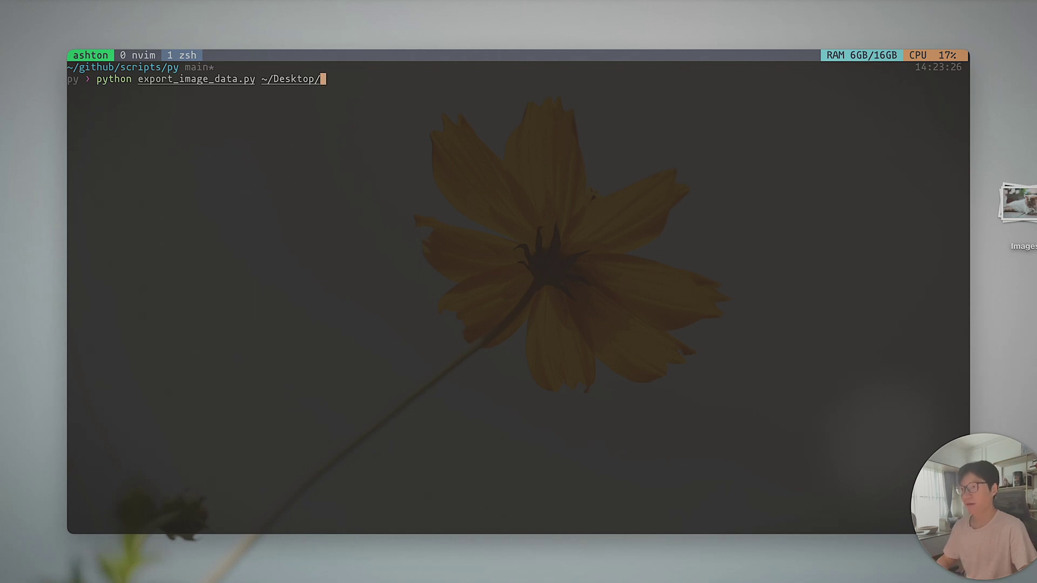
{"action": "key", "text": "Return"}
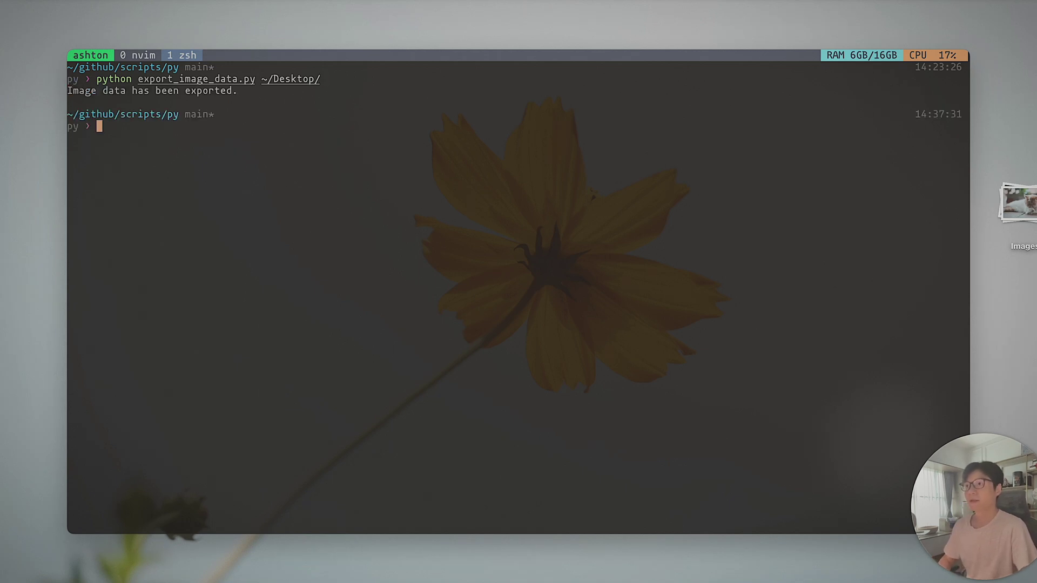
Open the desktop file imageData.csv in TextEdit
{"action": "left_click", "coordinate": [1024, 204]}
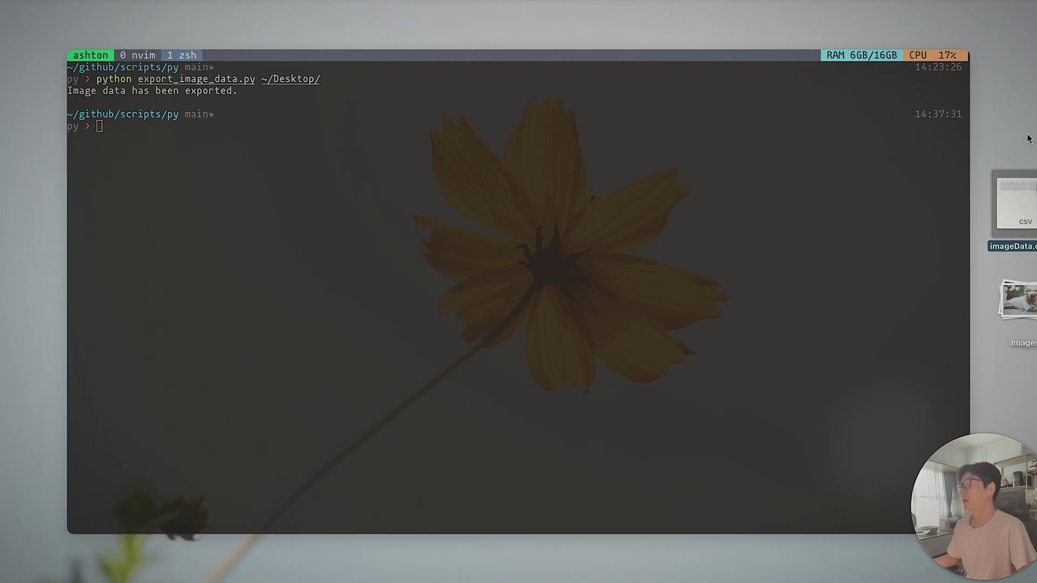
{"action": "mouse_move", "coordinate": [1027, 212]}
{"action": "left_mouse_down"}
{"action": "mouse_move", "coordinate": [821, 220]}
{"action": "mouse_move", "coordinate": [1021, 213]}
{"action": "mouse_move", "coordinate": [1032, 204]}
{"action": "left_mouse_up"}
{"action": "right_click", "coordinate": [1033, 204]}
{"action": "mouse_move", "coordinate": [951, 222]}
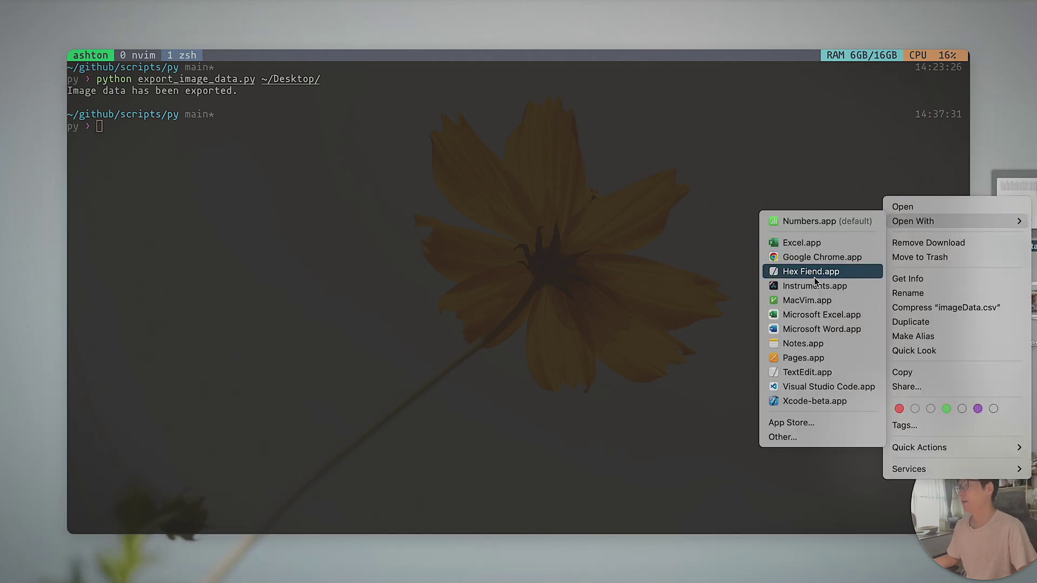
{"action": "left_click", "coordinate": [814, 375]}
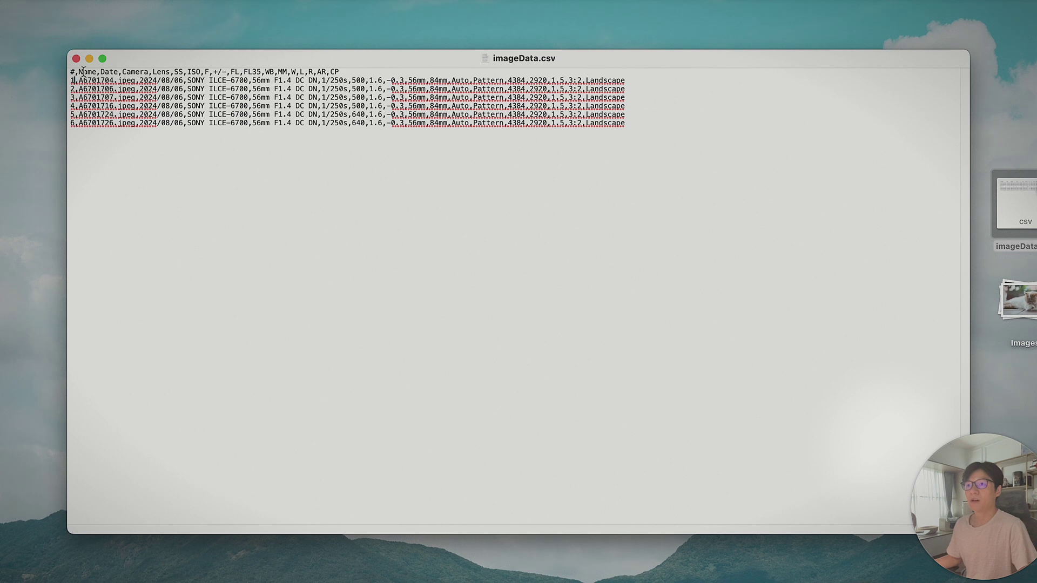
Copy all lines of imageData.csv, close the file, and paste them into OneScript's CSV Data field in the DocScript document
{"action": "double_click", "coordinate": [109, 72]}
{"action": "double_click", "coordinate": [135, 72]}
{"action": "left_click_drag", "start_coordinate": [657, 131], "coordinate": [48, 51]}
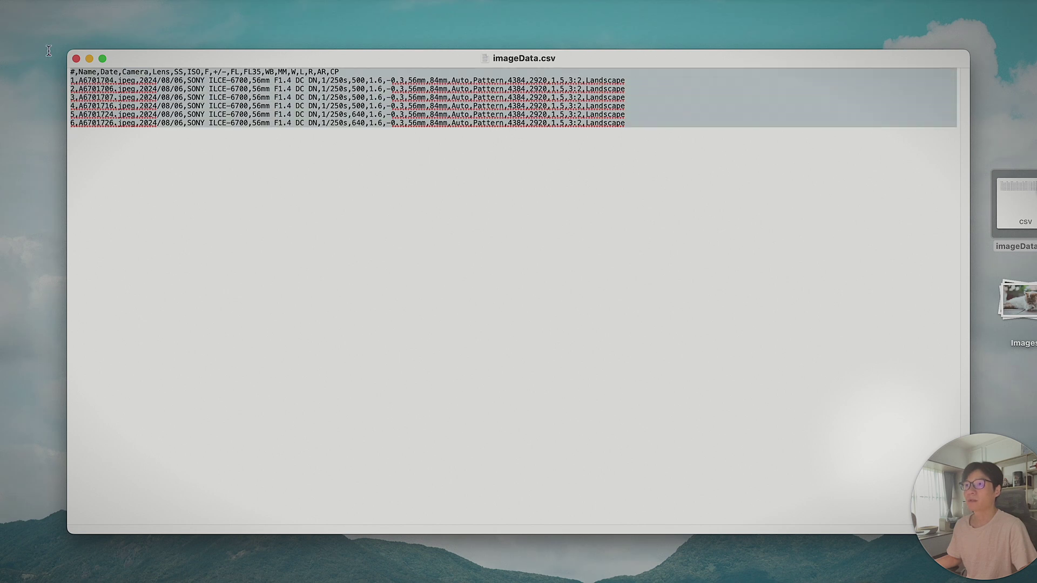
{"action": "left_click", "coordinate": [77, 59]}
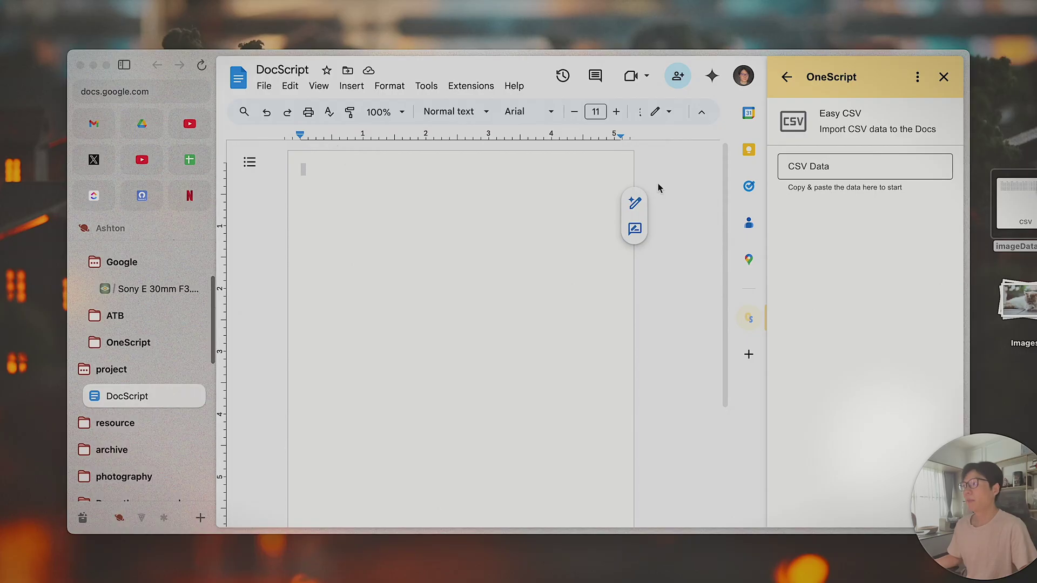
{"action": "left_click", "coordinate": [860, 168]}
{"action": "key", "text": "super+v"}
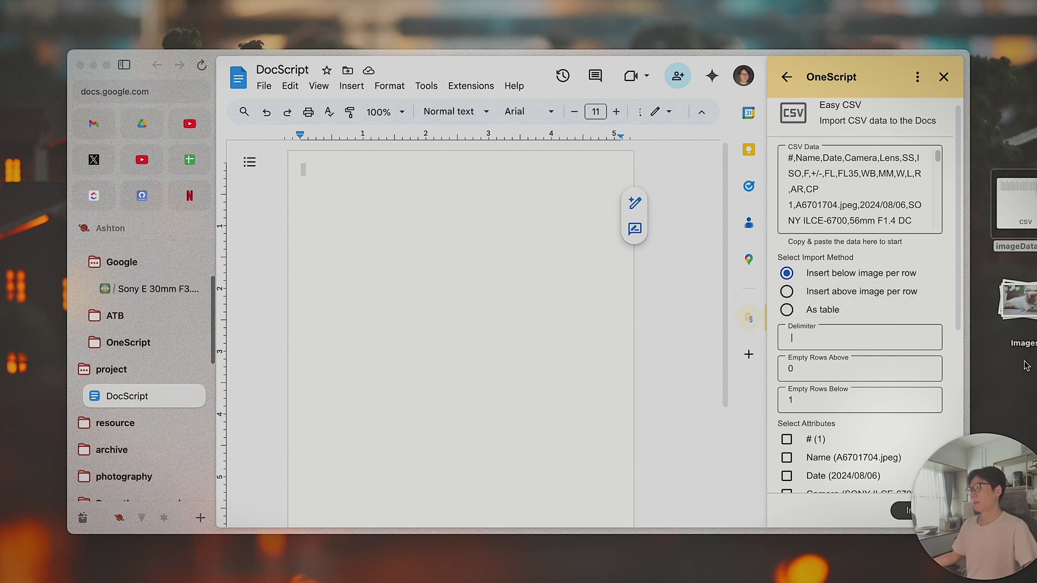
Insert the whole stack of images from the desktop into the blank DocScript document
{"action": "left_click", "coordinate": [1017, 303]}
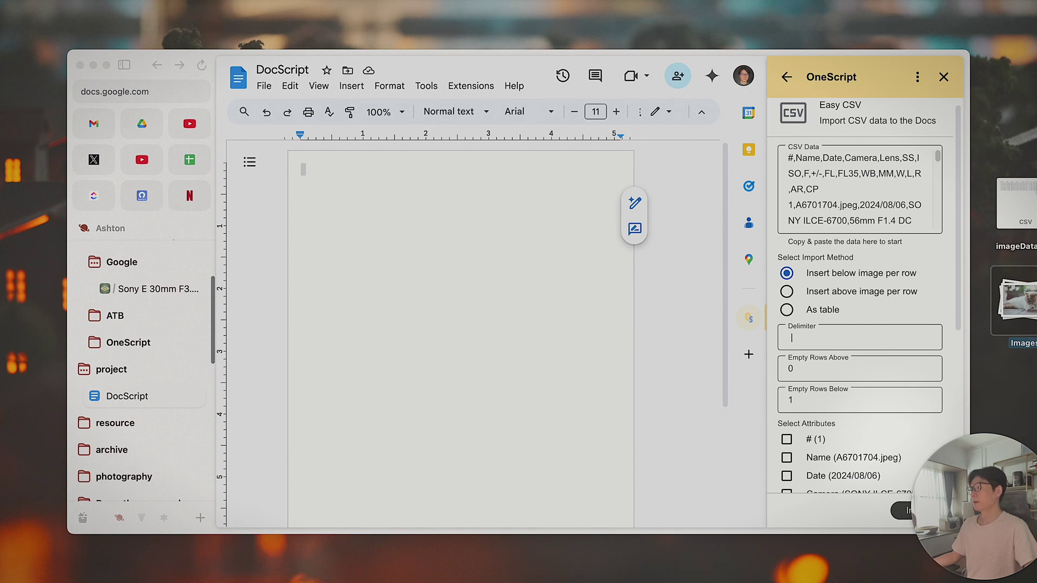
{"action": "left_click_drag", "start_coordinate": [1017, 302], "coordinate": [401, 218]}
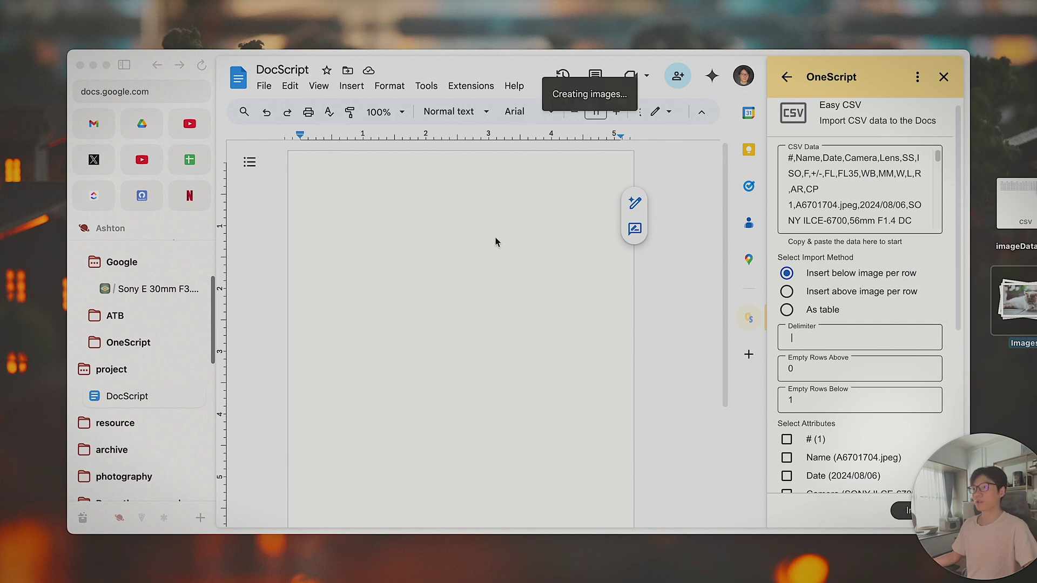
{"action": "scroll", "coordinate": [495, 237], "scroll_direction": "up", "scroll_amount": 10}
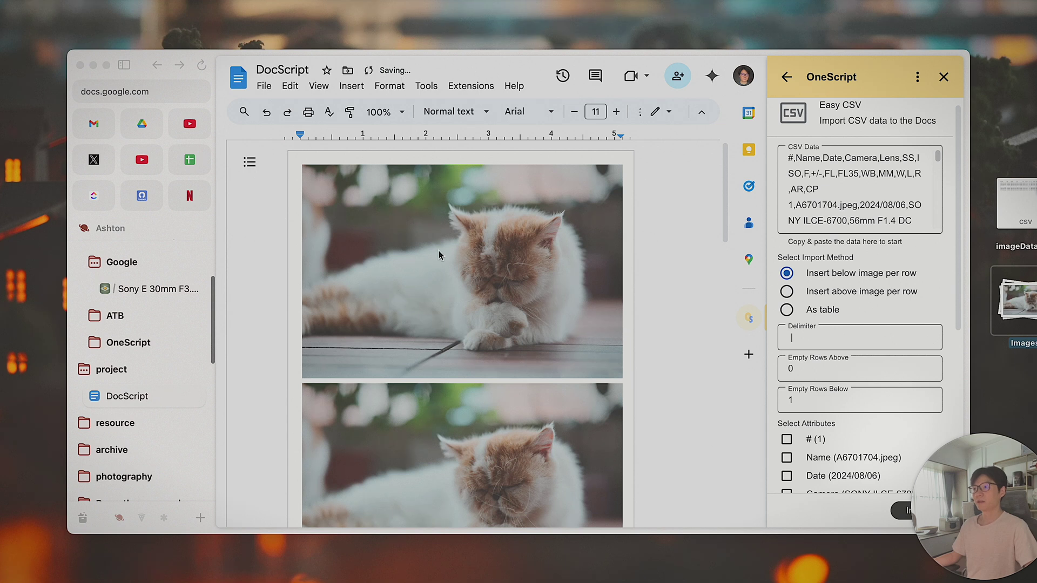
{"action": "left_click", "coordinate": [631, 326]}
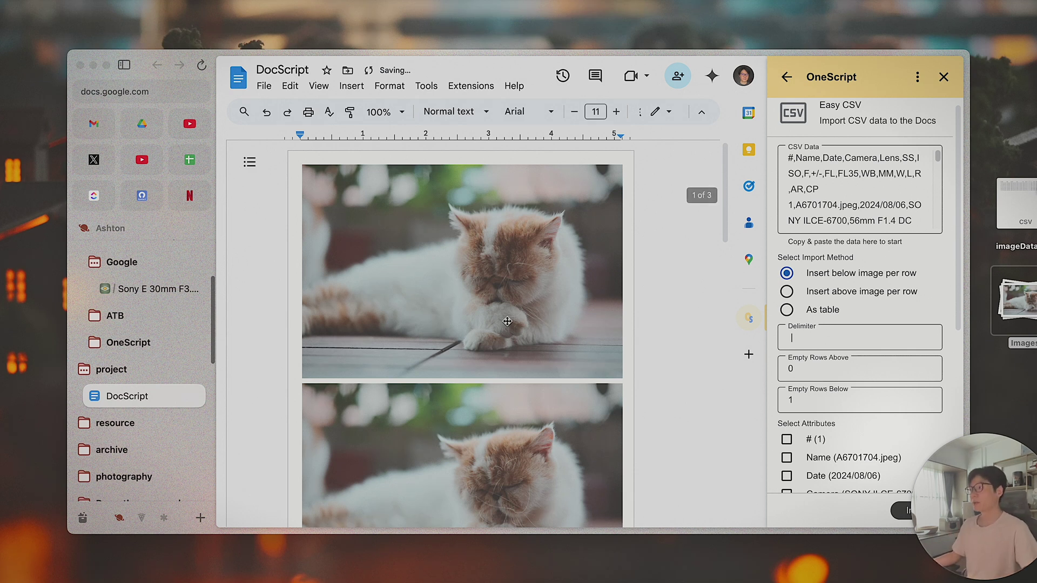
Hide the browser's tab sidebar to give the DocScript document more room
{"action": "left_click", "coordinate": [870, 203]}
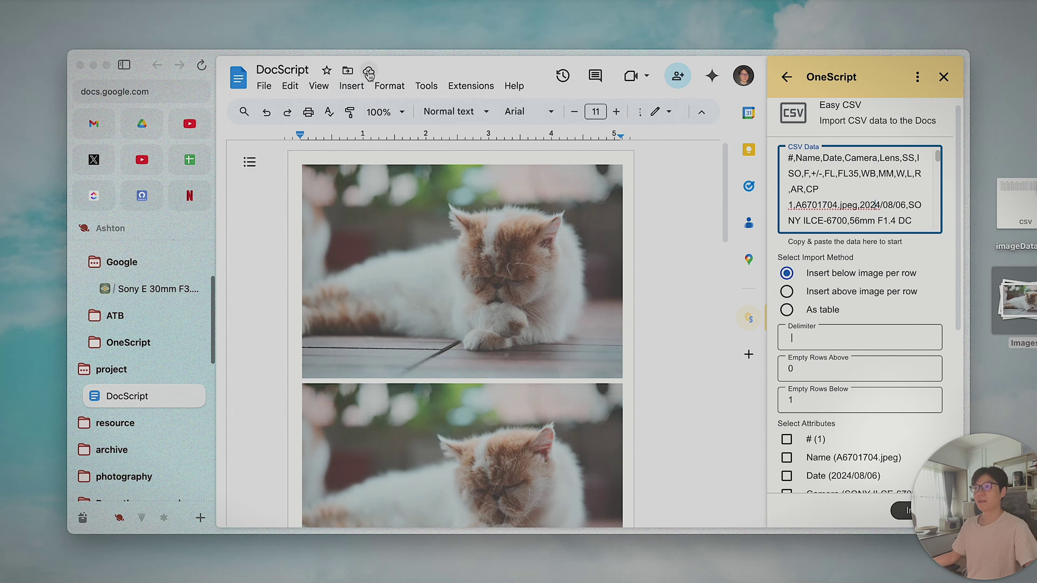
{"action": "scroll", "coordinate": [438, 281], "scroll_direction": "down", "scroll_amount": 1}
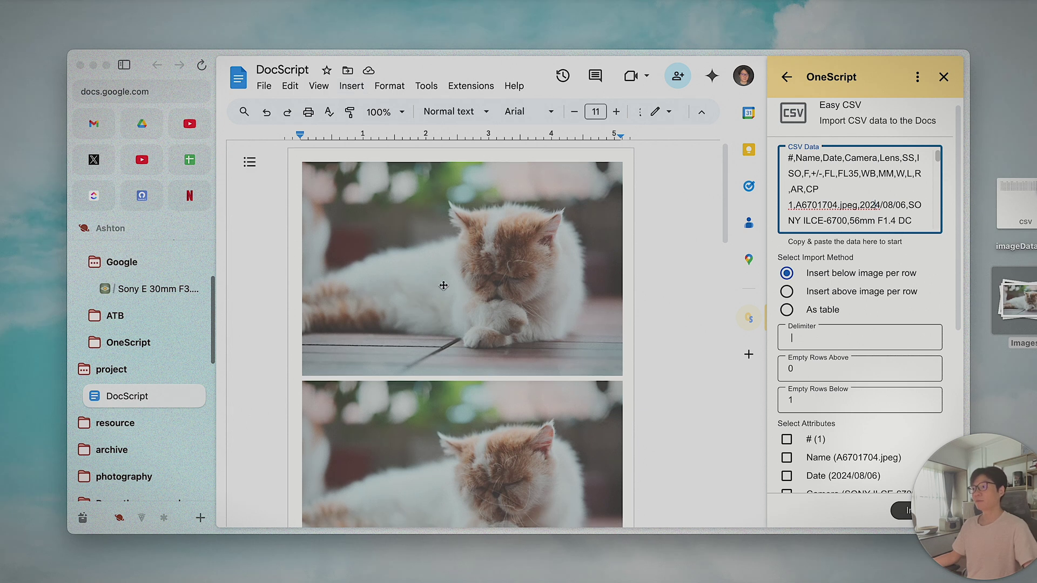
{"action": "key", "text": "super+s"}
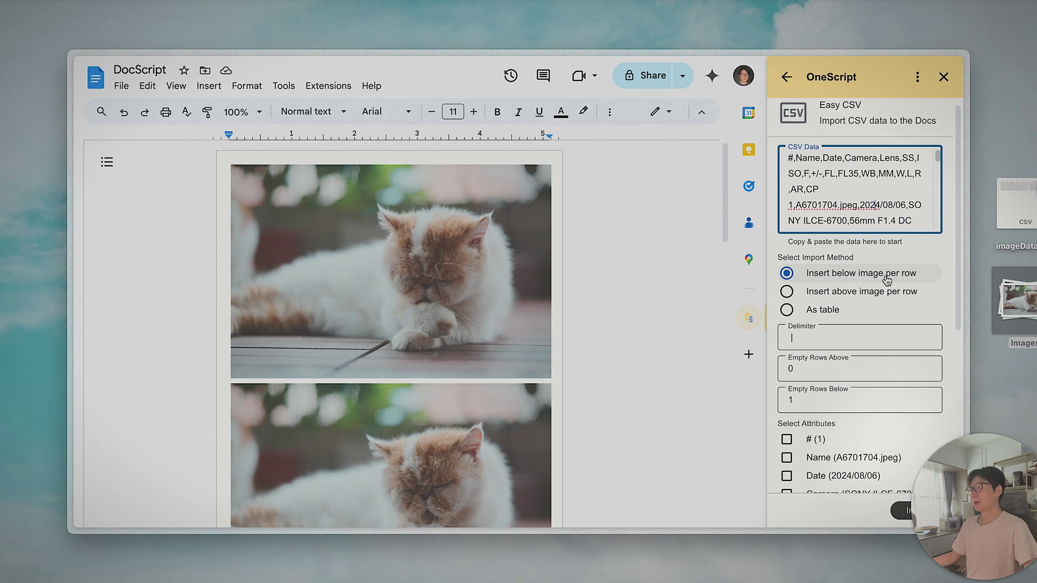
Select the SS, ISO, F, +/- and FL35 attributes for the Easy CSV import
{"action": "scroll", "coordinate": [843, 338], "scroll_direction": "down", "scroll_amount": 3}
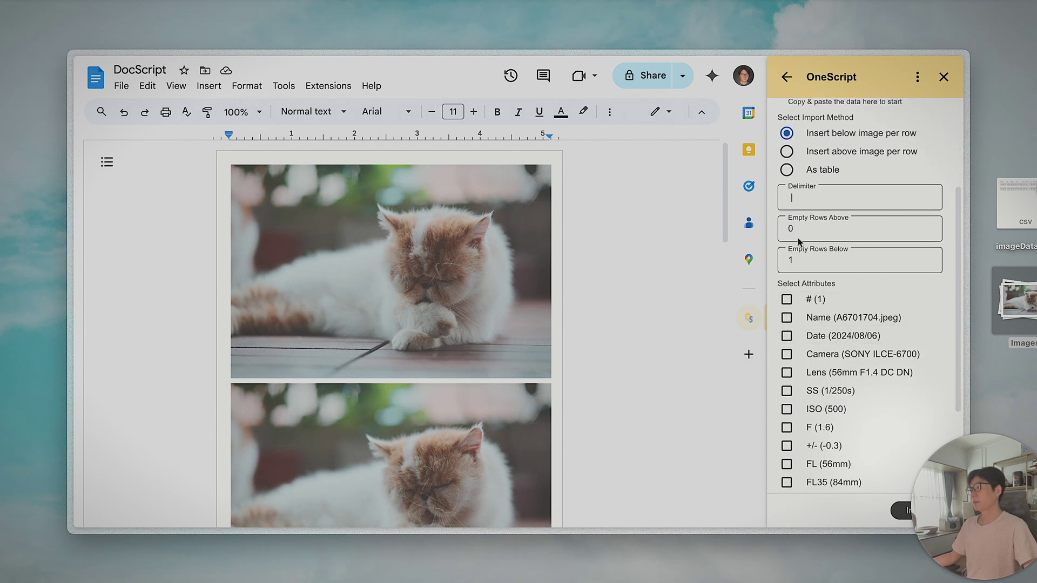
{"action": "left_click", "coordinate": [799, 192]}
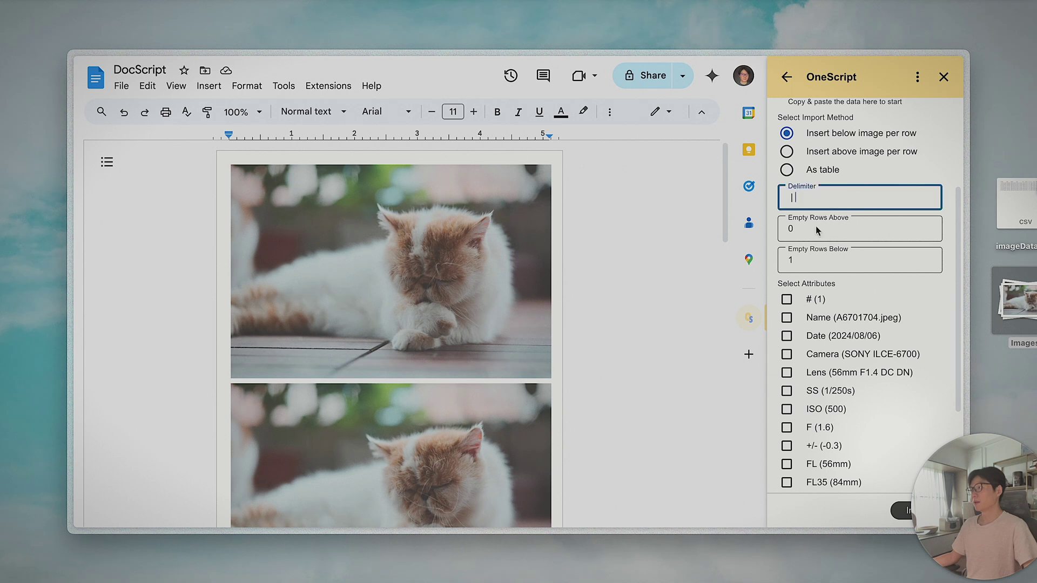
{"action": "left_click", "coordinate": [787, 301]}
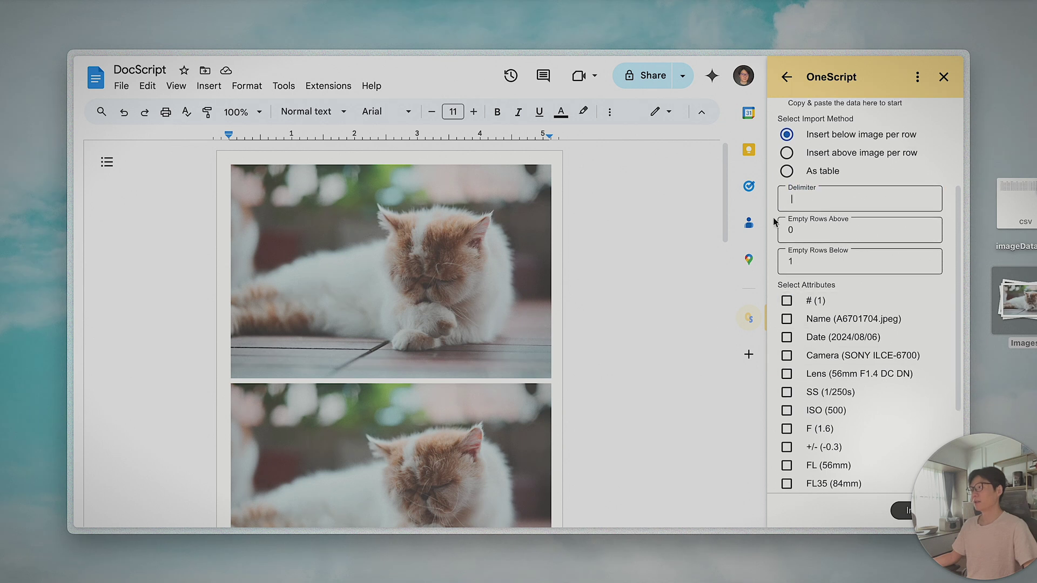
{"action": "scroll", "coordinate": [784, 411], "scroll_direction": "down", "scroll_amount": 1}
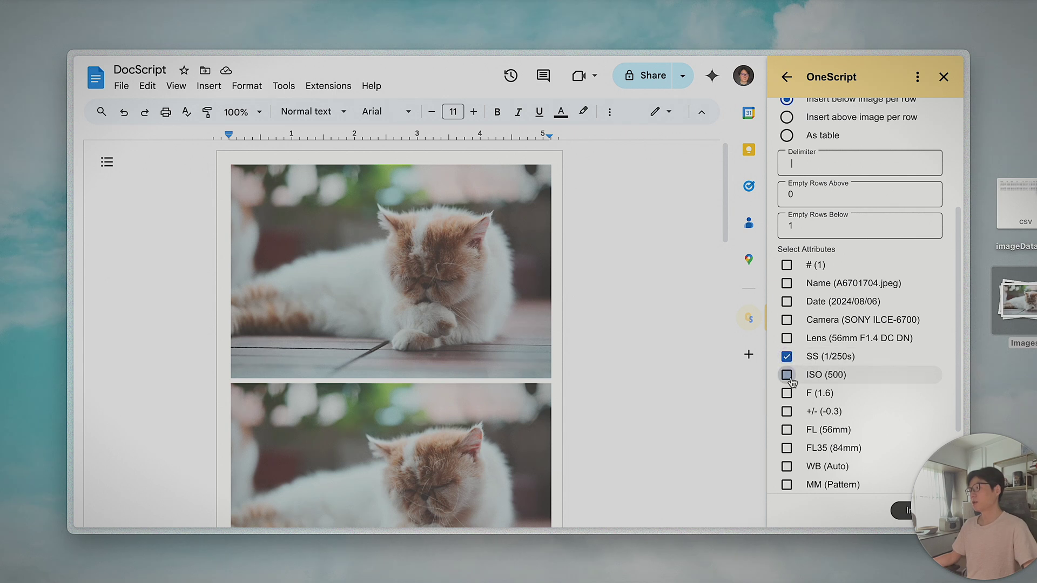
{"action": "left_click", "coordinate": [789, 378]}
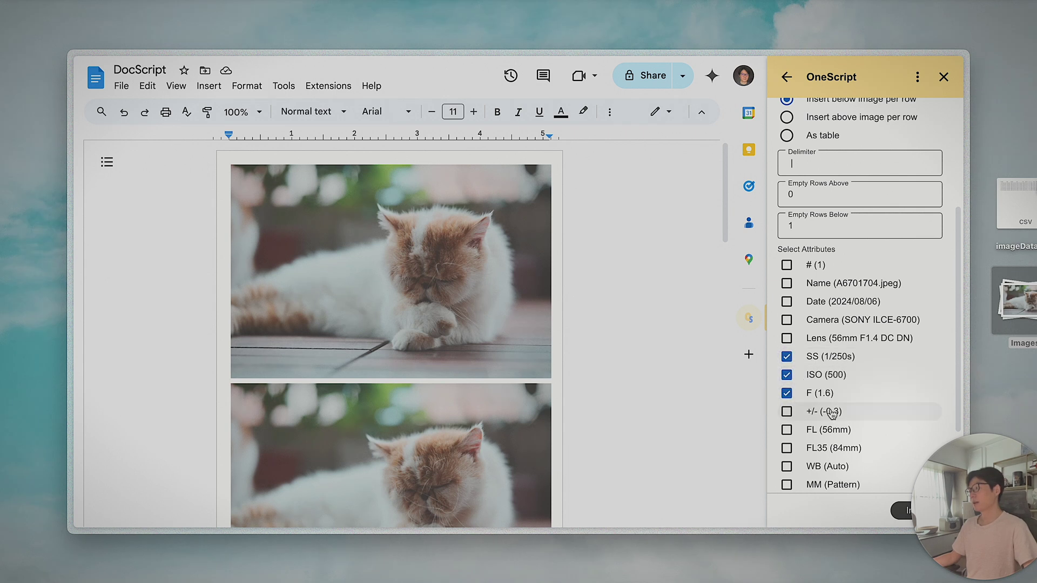
{"action": "scroll", "coordinate": [815, 415], "scroll_direction": "down", "scroll_amount": 2}
{"action": "left_click", "coordinate": [788, 352]}
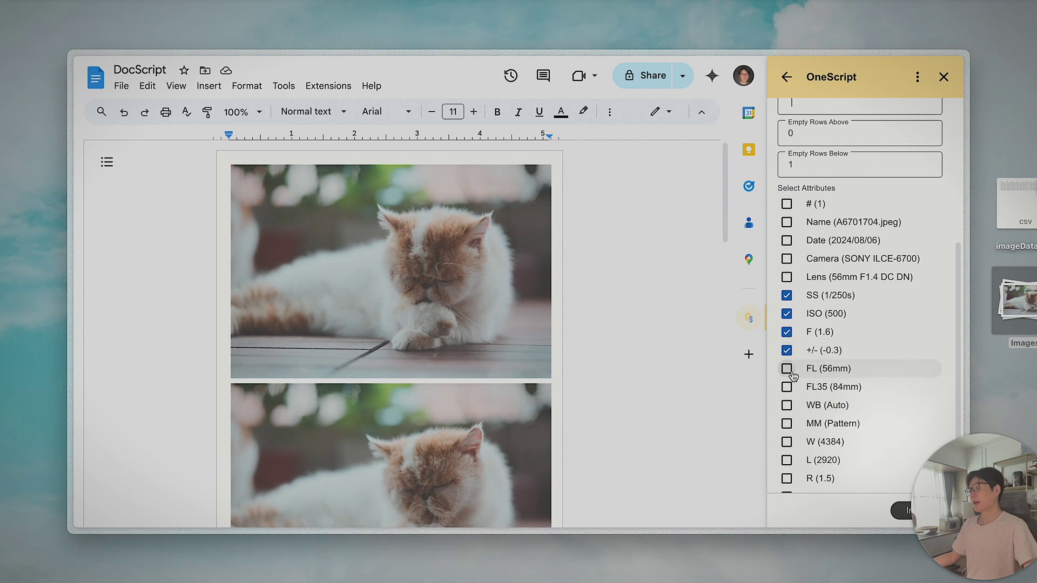
{"action": "left_click", "coordinate": [786, 387]}
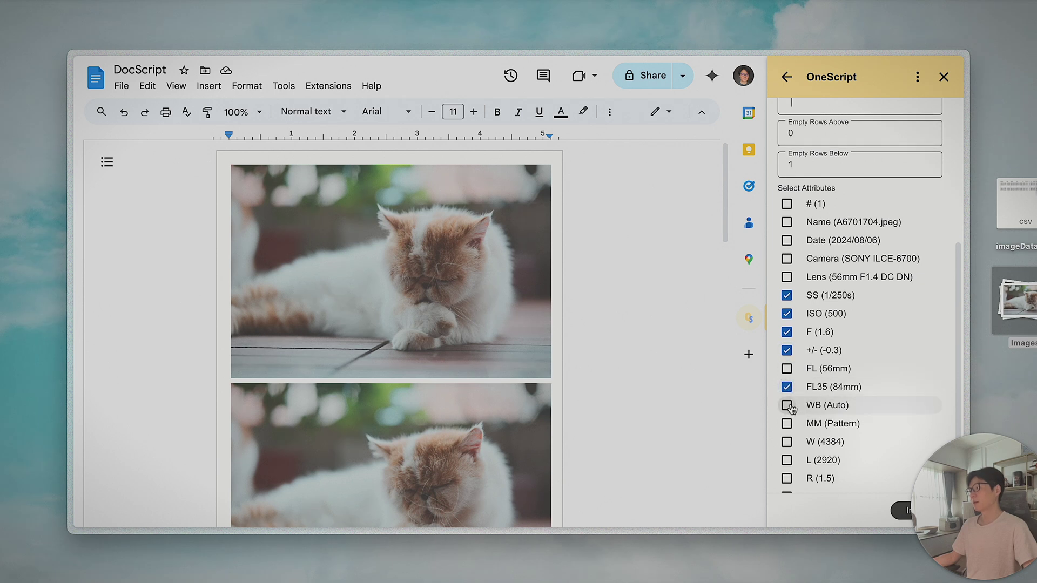
Check the delimiter and empty-row settings, and import the selected attributes below each image
{"action": "scroll", "coordinate": [816, 408], "scroll_direction": "up", "scroll_amount": 5}
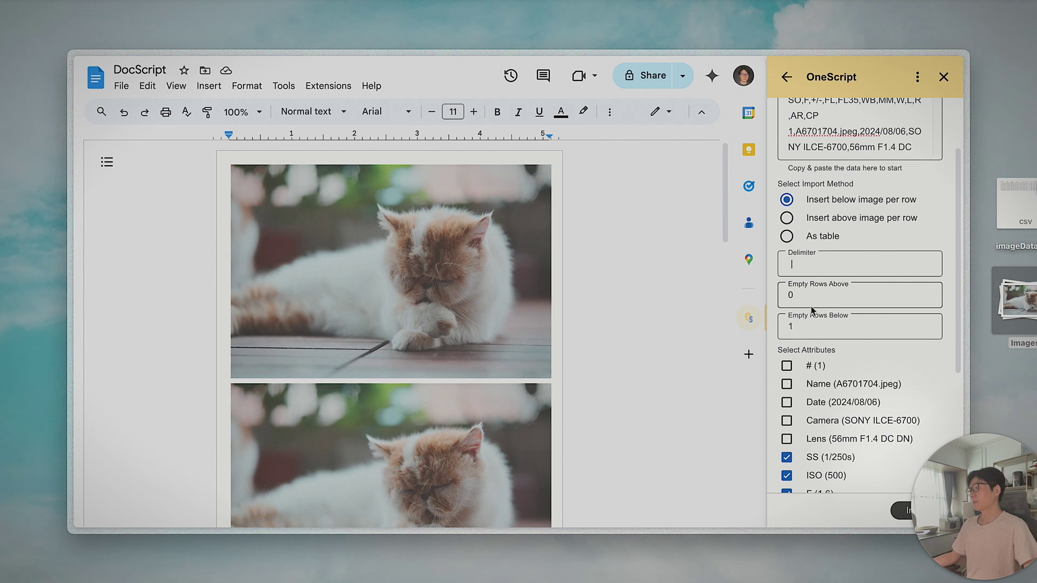
{"action": "left_click", "coordinate": [805, 275]}
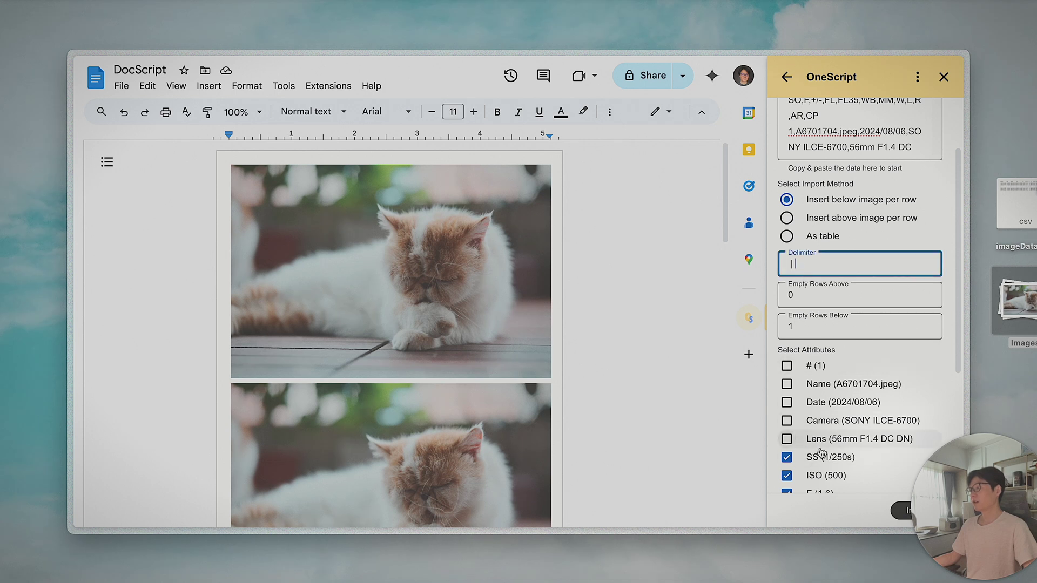
{"action": "left_click", "coordinate": [798, 296]}
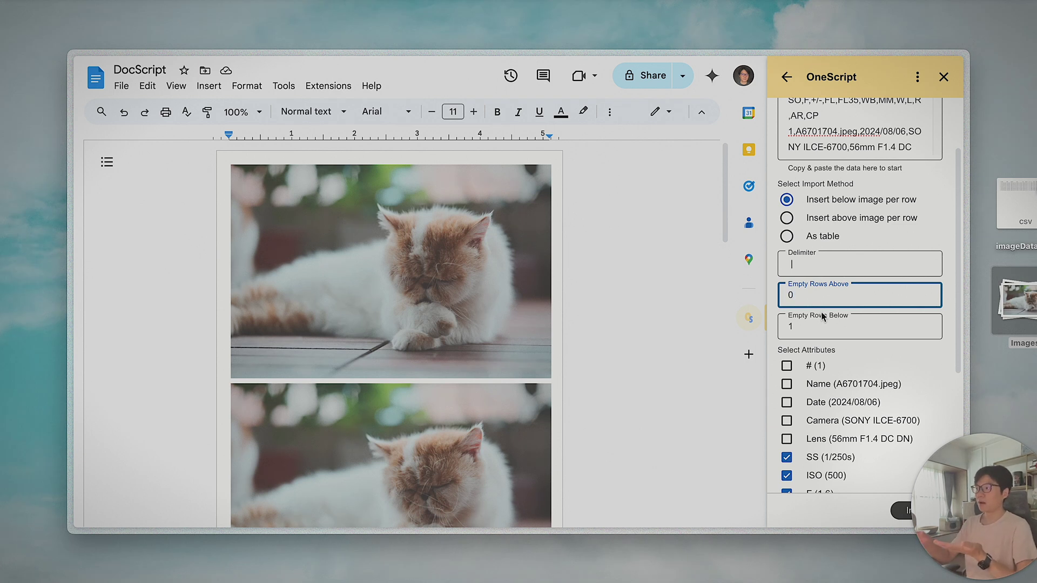
{"action": "left_click", "coordinate": [807, 324]}
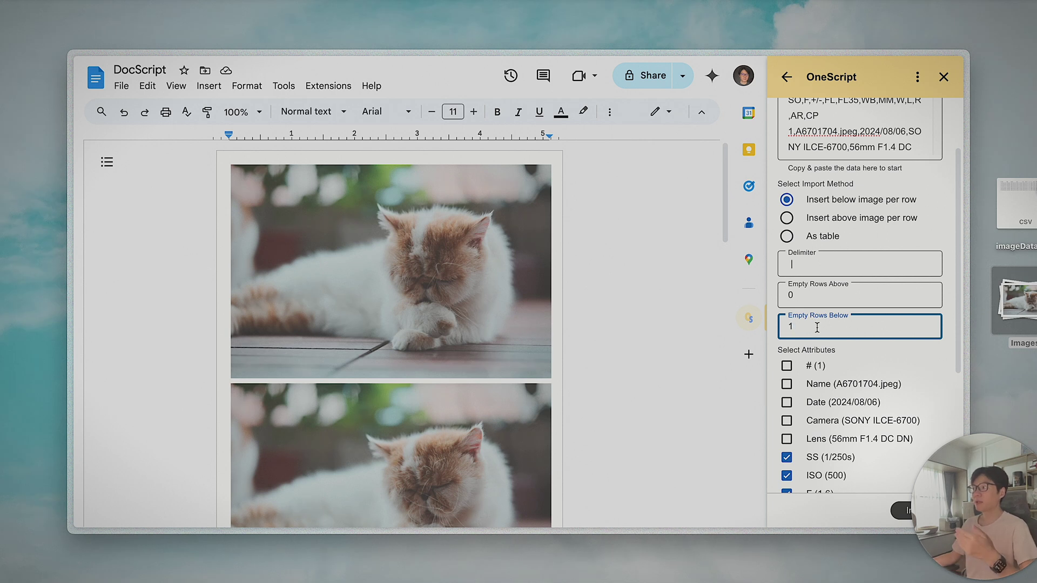
{"action": "scroll", "coordinate": [820, 352], "scroll_direction": "down", "scroll_amount": 2}
{"action": "scroll", "coordinate": [820, 351], "scroll_direction": "down", "scroll_amount": 2}
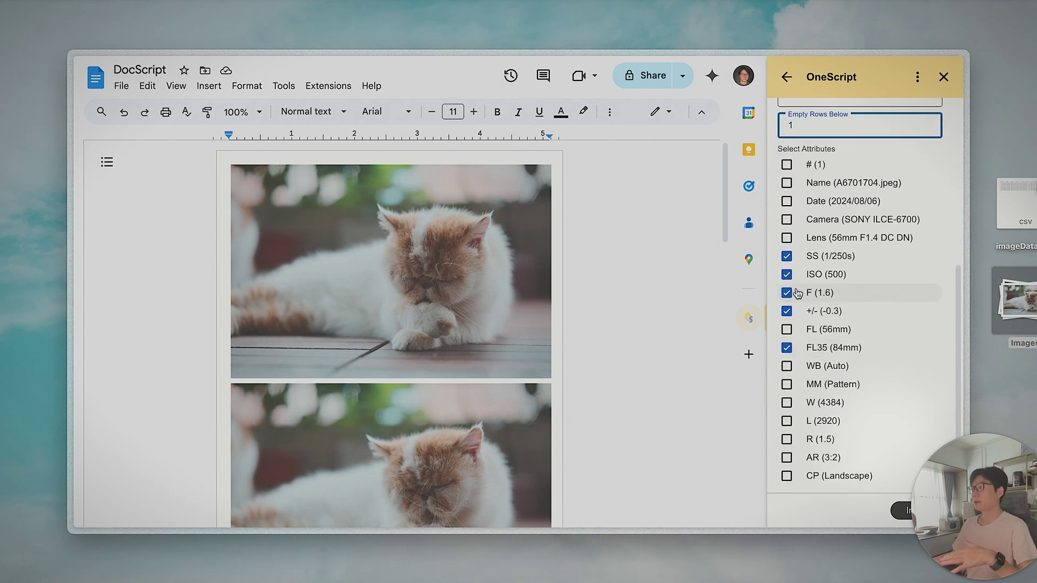
{"action": "scroll", "coordinate": [819, 294], "scroll_direction": "up", "scroll_amount": 1}
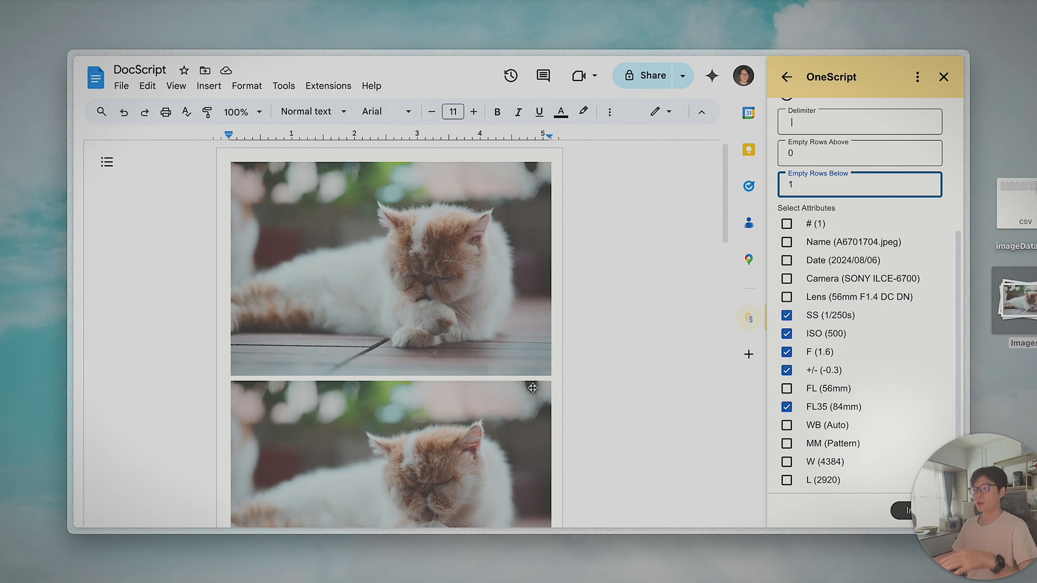
{"action": "left_click", "coordinate": [494, 392]}
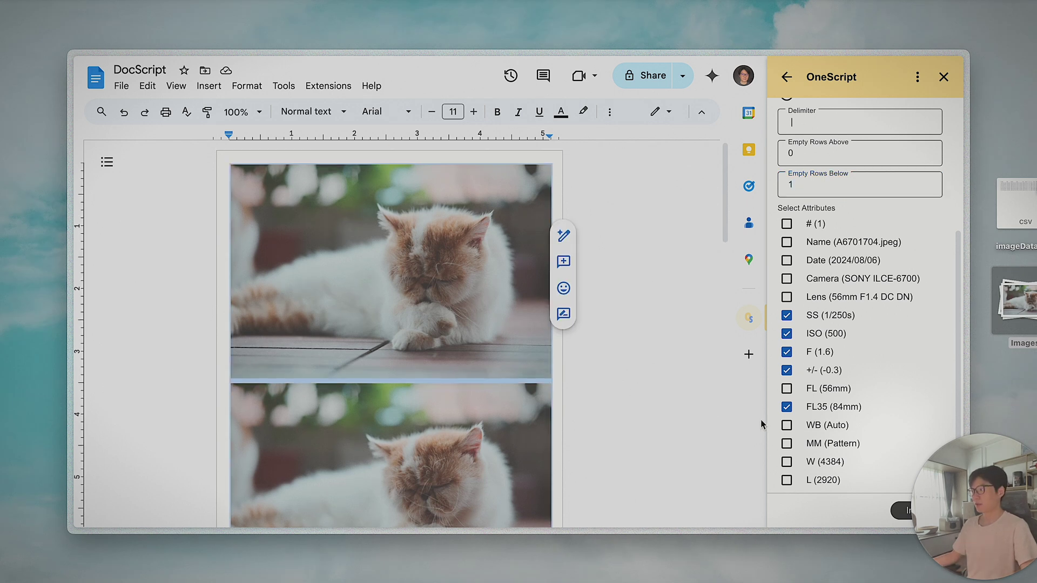
{"action": "left_click", "coordinate": [927, 518]}
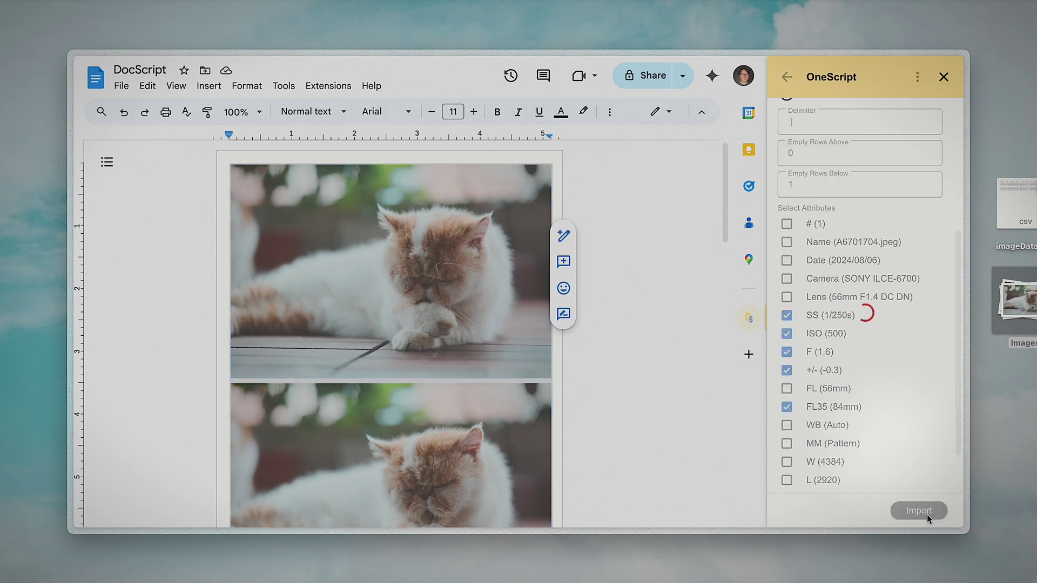
Examine the imported caption and spacing below the first image against the delimiter, Empty Rows Above and Empty Rows Below settings
{"action": "left_click", "coordinate": [554, 378]}
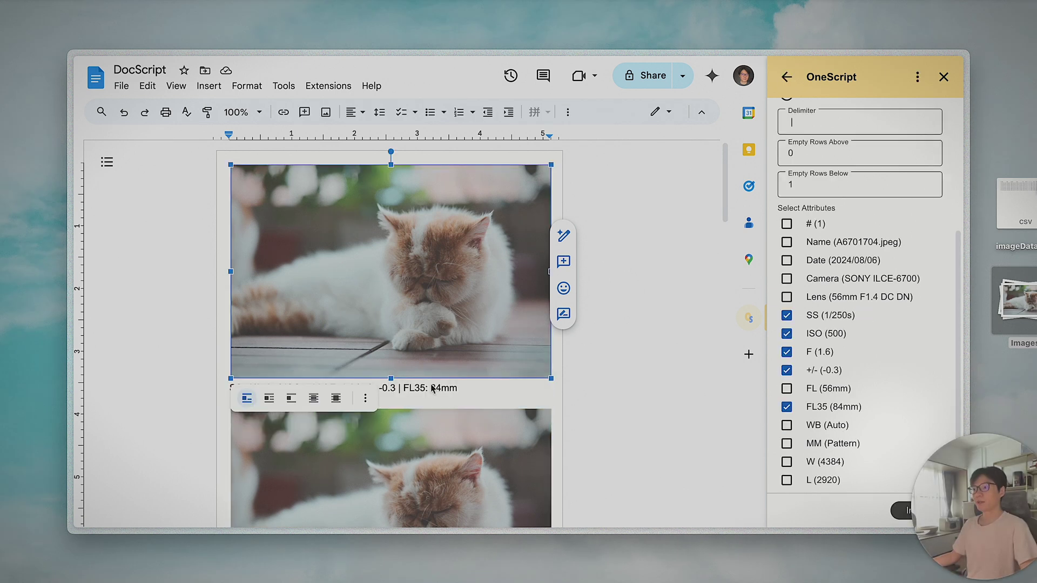
{"action": "left_click", "coordinate": [480, 383]}
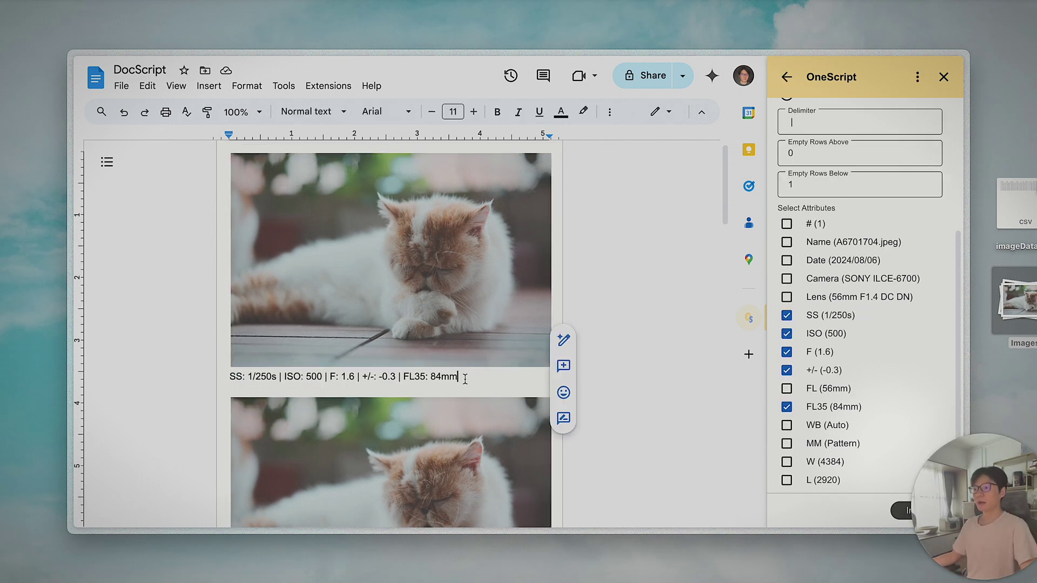
{"action": "scroll", "coordinate": [451, 360], "scroll_direction": "down", "scroll_amount": 2}
{"action": "left_click_drag", "start_coordinate": [231, 294], "coordinate": [458, 295]}
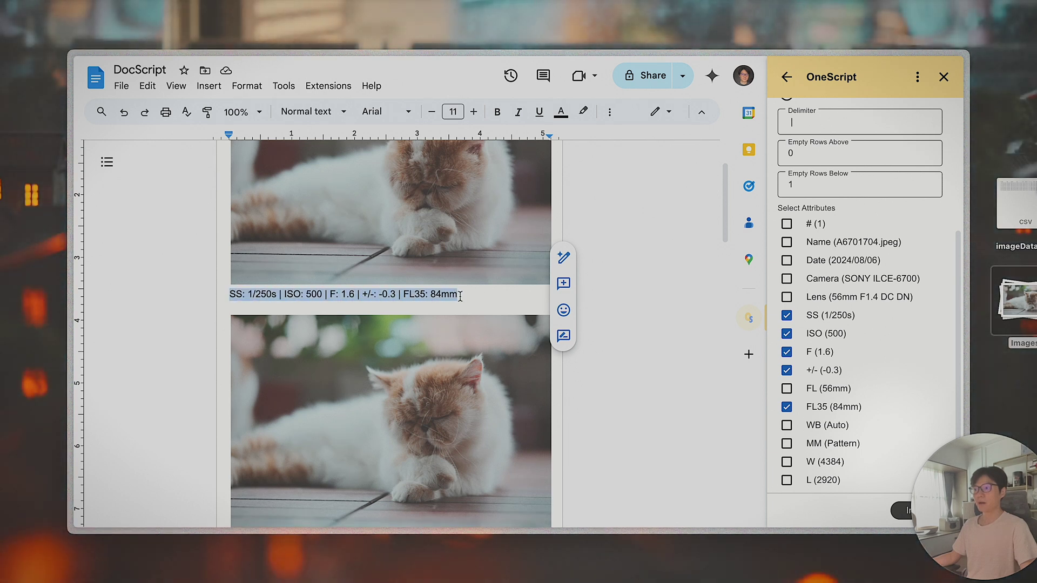
{"action": "left_click", "coordinate": [240, 306]}
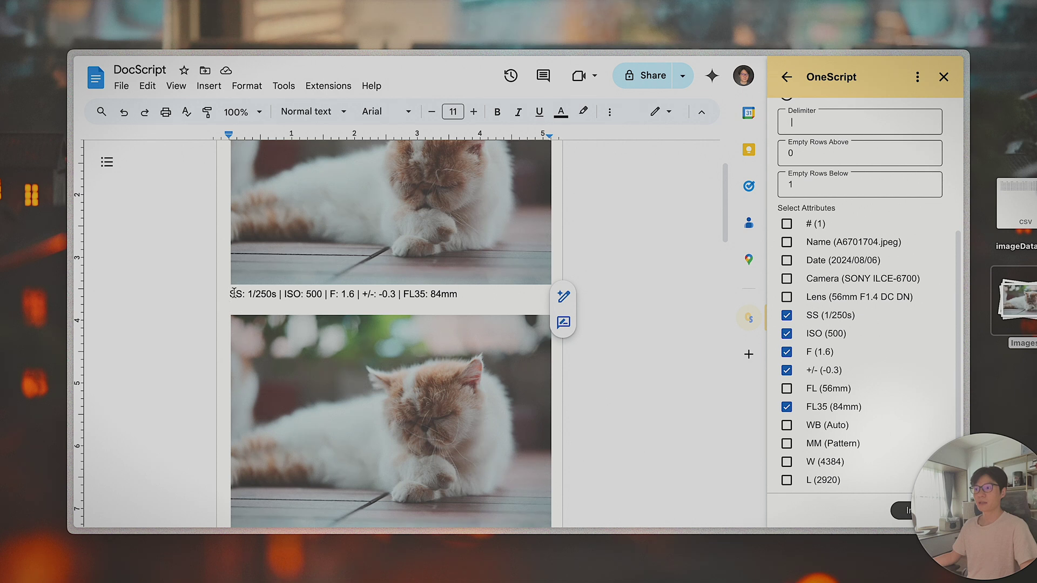
{"action": "left_click", "coordinate": [279, 293]}
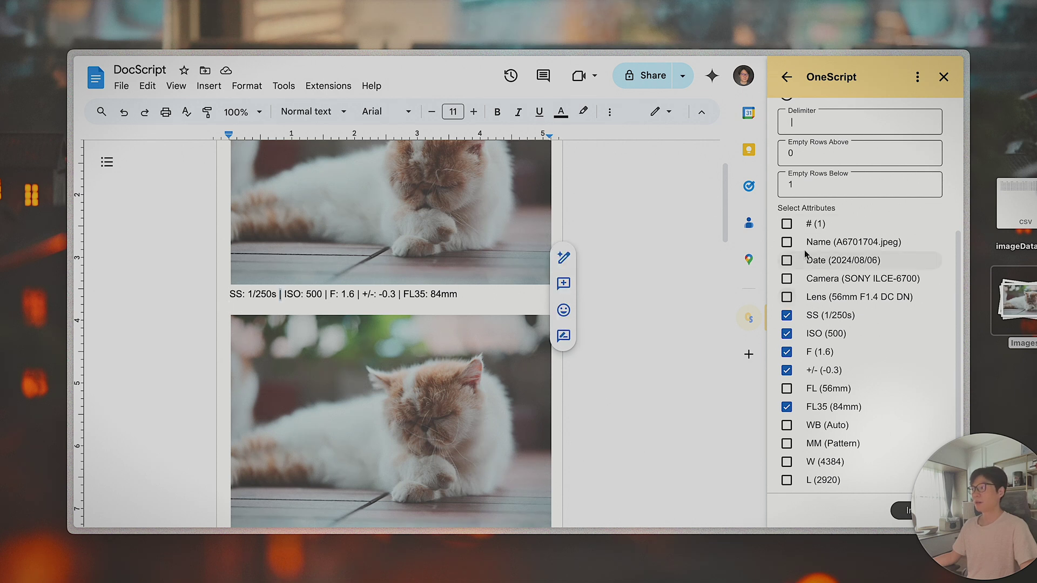
{"action": "scroll", "coordinate": [811, 156], "scroll_direction": "up", "scroll_amount": 1}
{"action": "left_click", "coordinate": [790, 173]}
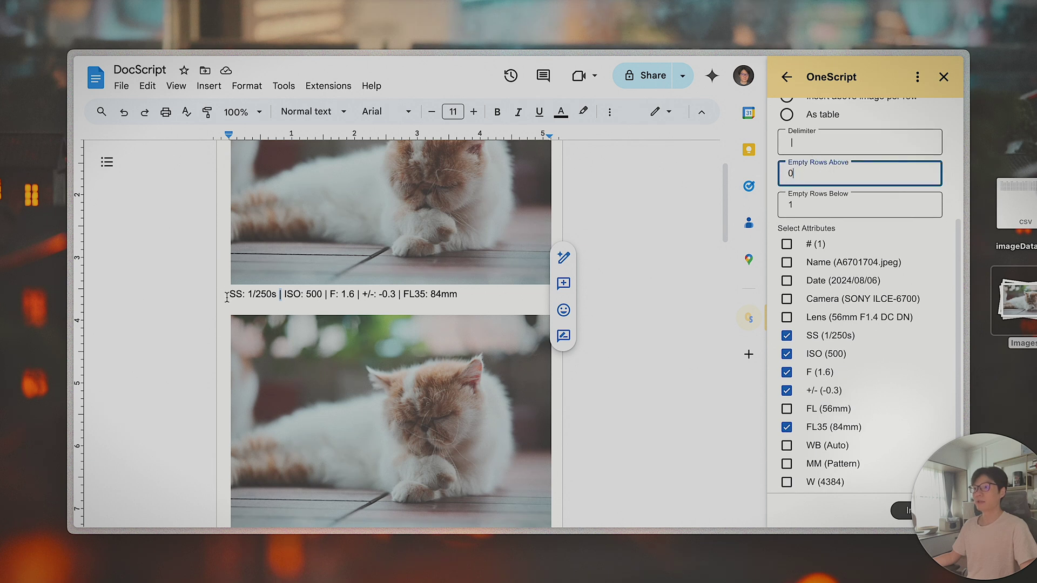
{"action": "left_click", "coordinate": [324, 270]}
{"action": "triple_click", "coordinate": [456, 386]}
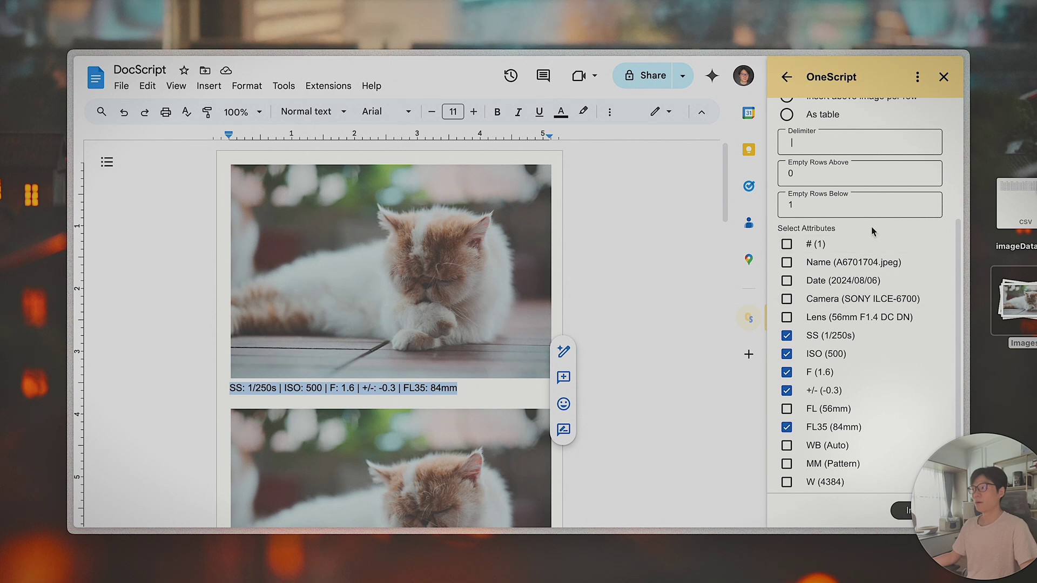
{"action": "left_click", "coordinate": [817, 207]}
{"action": "left_click_drag", "start_coordinate": [229, 388], "coordinate": [483, 383]}
{"action": "left_click", "coordinate": [488, 391]}
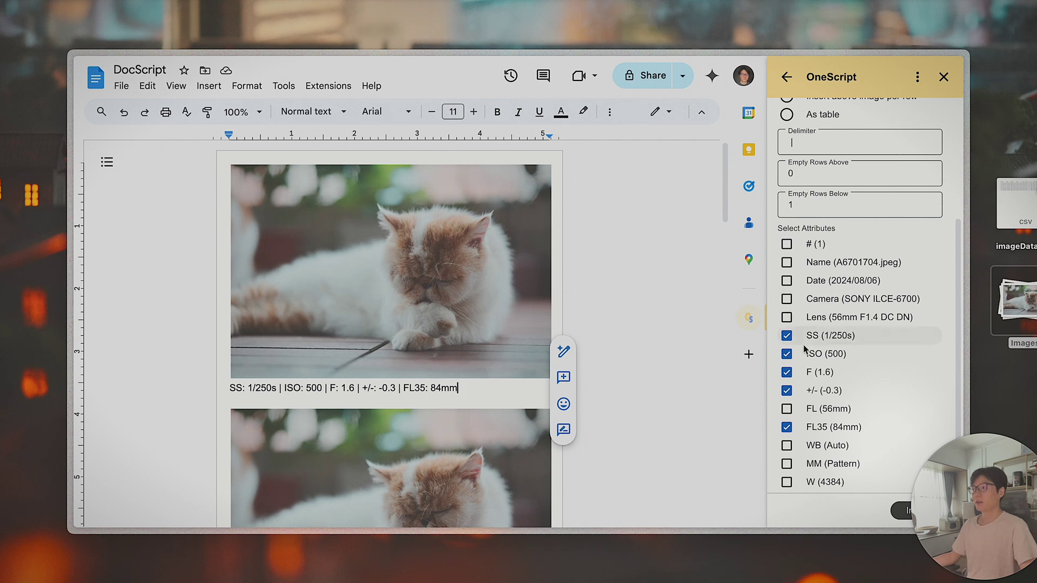
Deselect the SS, ISO, F, +/- and FL35 attributes
{"action": "left_click", "coordinate": [786, 335]}
{"action": "left_click", "coordinate": [786, 354]}
{"action": "left_click", "coordinate": [786, 372]}
{"action": "left_click", "coordinate": [786, 390]}
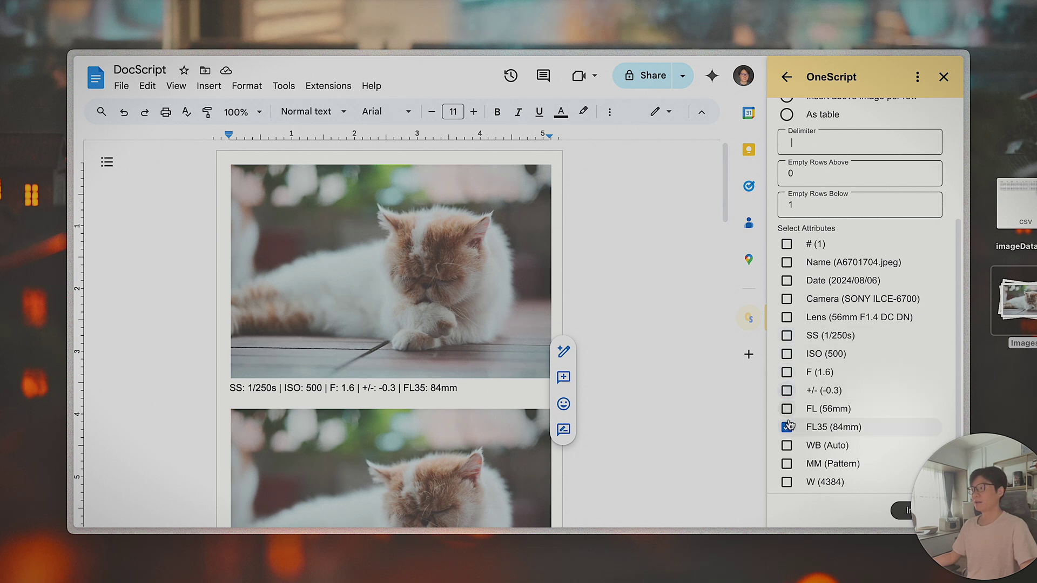
{"action": "left_click", "coordinate": [786, 427]}
Select the #, Date, Camera and Lens attributes, and set the import method to Insert above image per row
{"action": "left_click", "coordinate": [786, 244]}
{"action": "left_click", "coordinate": [786, 262]}
{"action": "left_click", "coordinate": [786, 281]}
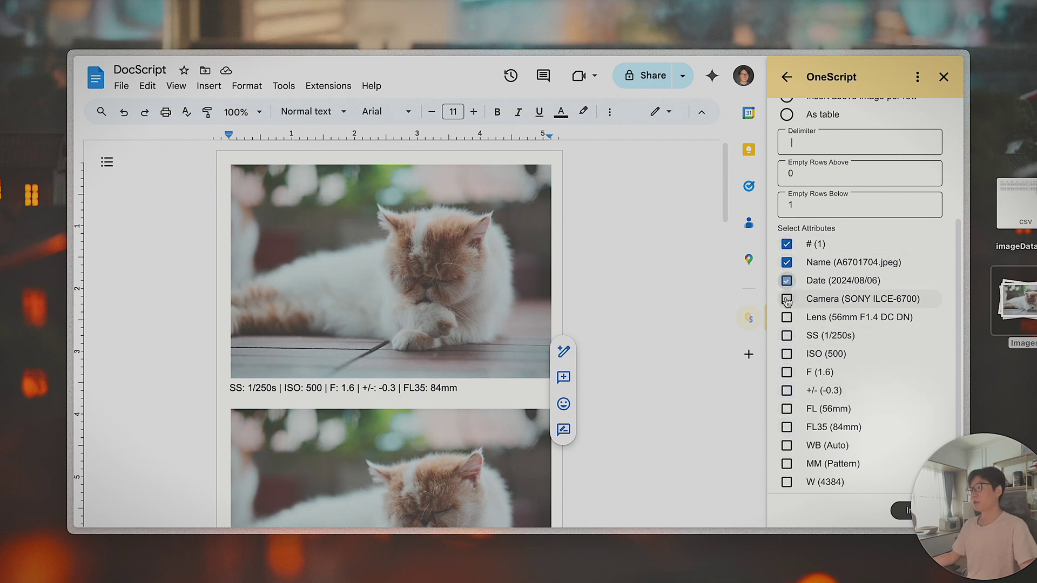
{"action": "left_click", "coordinate": [787, 298]}
{"action": "left_click", "coordinate": [786, 263]}
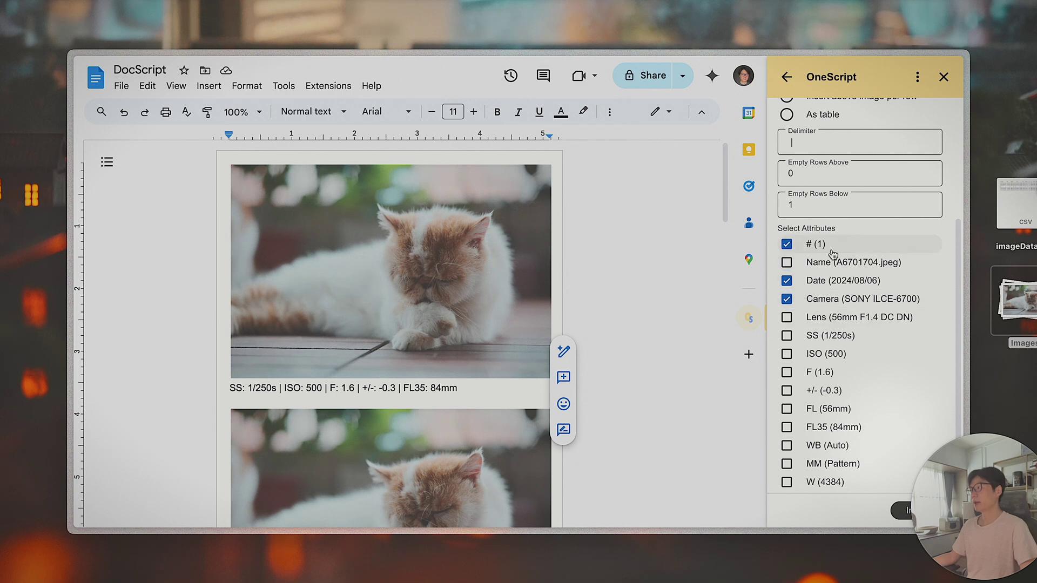
{"action": "left_click", "coordinate": [786, 317]}
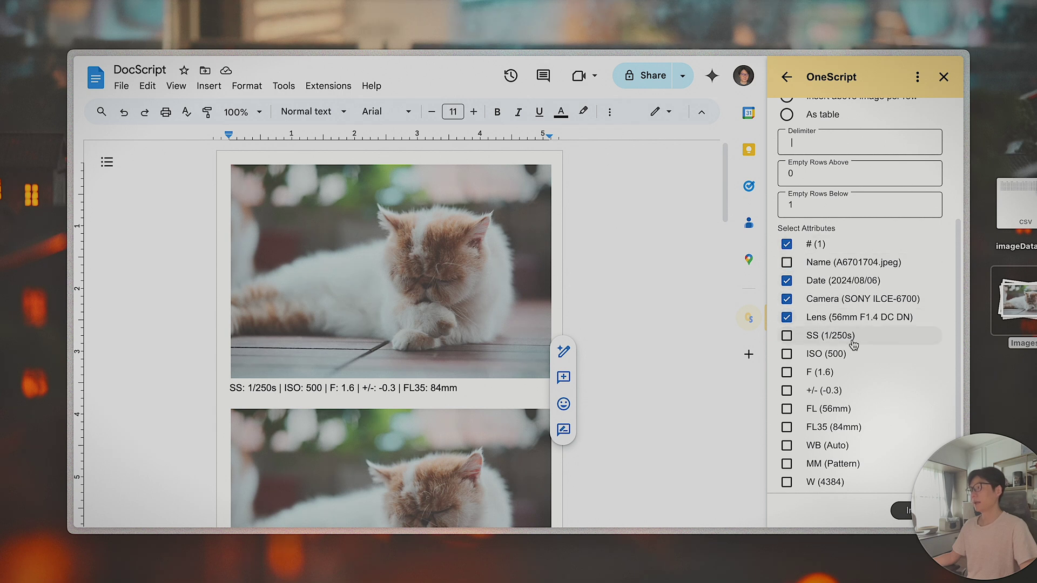
{"action": "scroll", "coordinate": [810, 323], "scroll_direction": "up", "scroll_amount": 4}
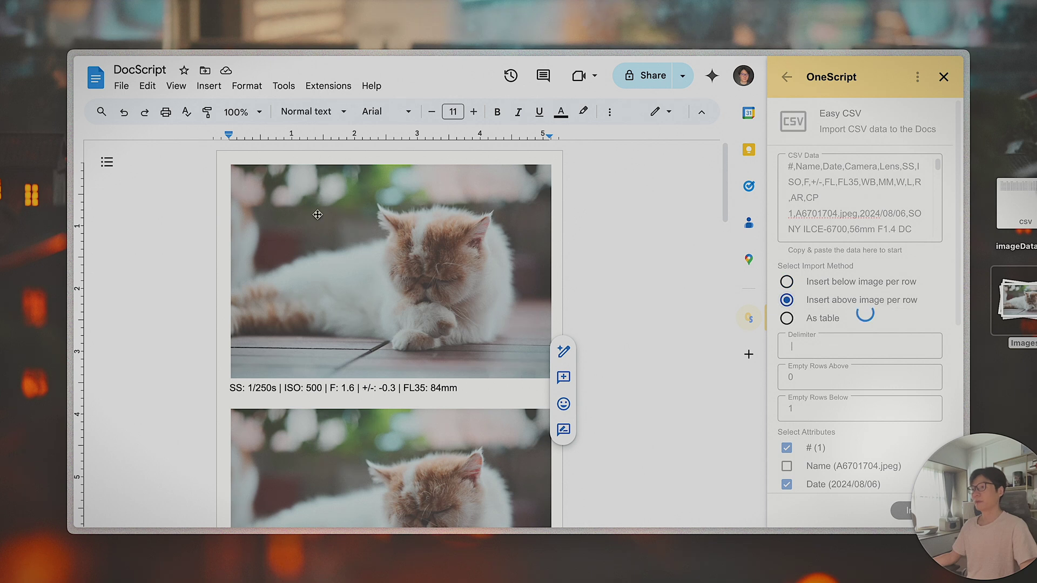
{"action": "left_click", "coordinate": [787, 300]}
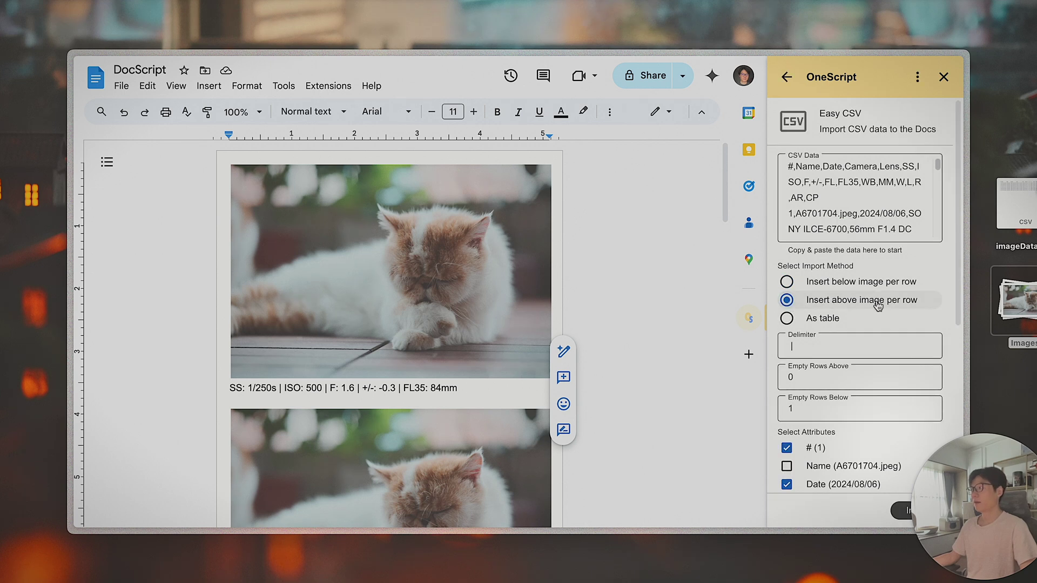
Try importing the selected attributes above the images with an extra line break after the second image's caption, and undo both changes
{"action": "scroll", "coordinate": [859, 335], "scroll_direction": "down", "scroll_amount": 2}
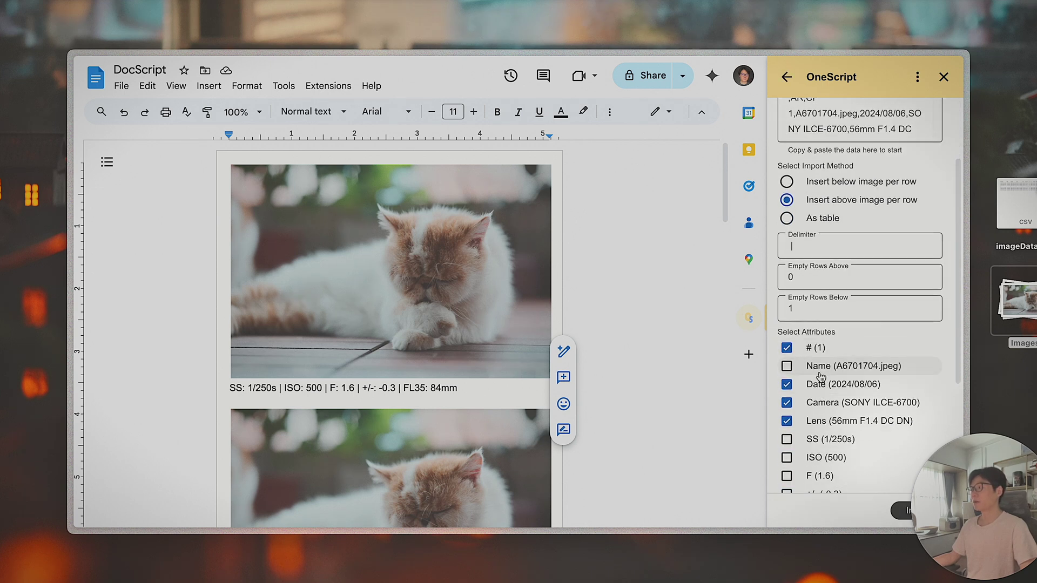
{"action": "scroll", "coordinate": [820, 376], "scroll_direction": "down", "scroll_amount": 4}
{"action": "left_click", "coordinate": [893, 510]}
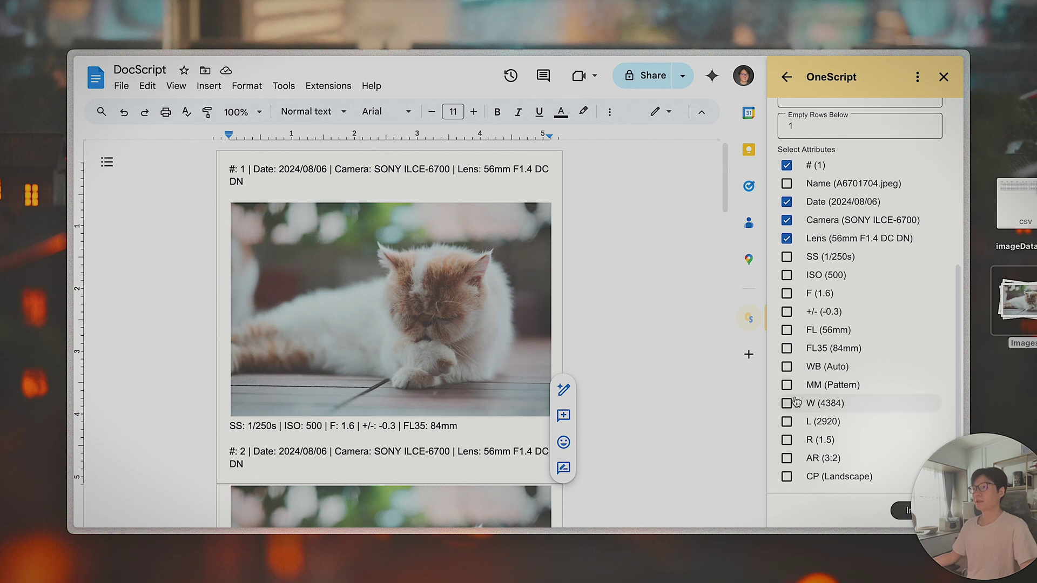
{"action": "scroll", "coordinate": [824, 307], "scroll_direction": "up", "scroll_amount": 3}
{"action": "left_click", "coordinate": [311, 473]}
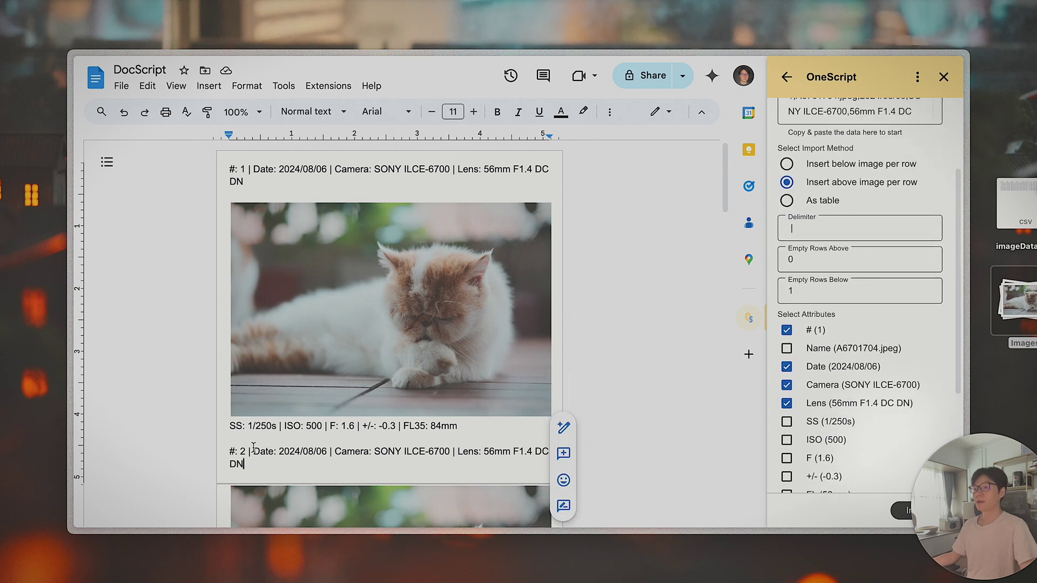
{"action": "key", "text": "Return"}
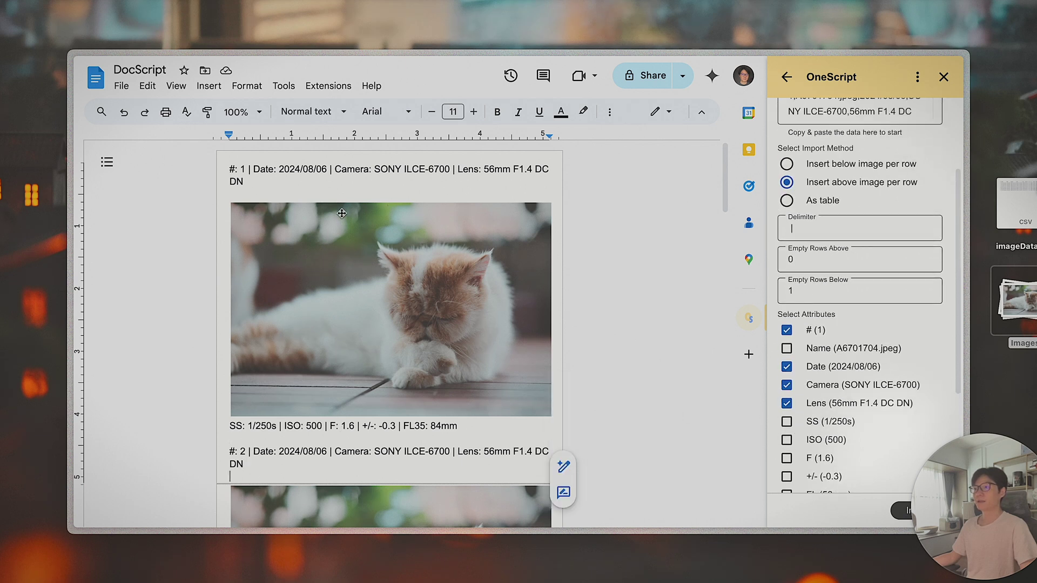
{"action": "key", "text": "ctrl+z"}
{"action": "key", "text": "ctrl+z"}
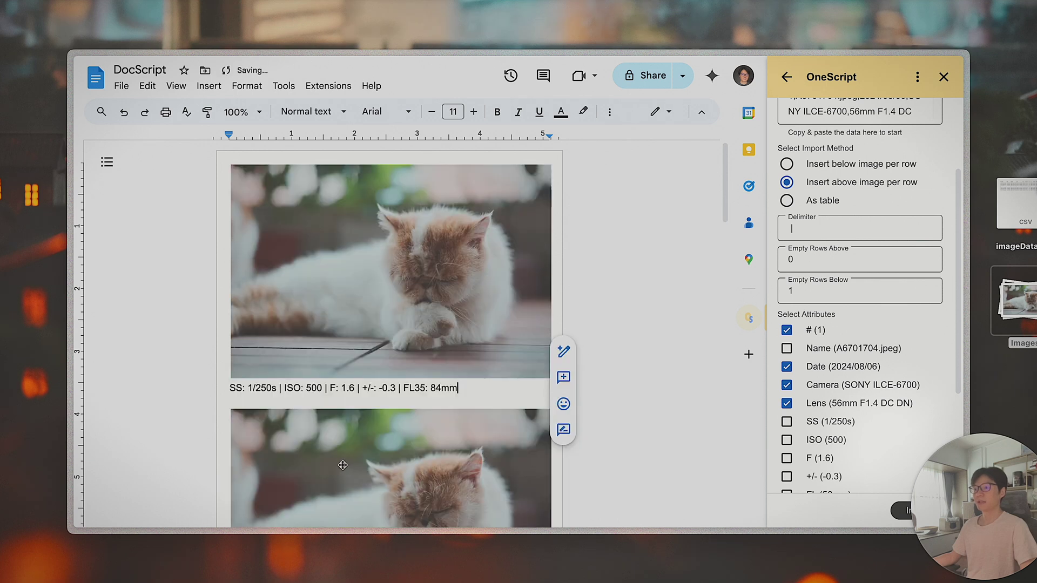
Set Empty Rows Below to 0 and import the #, Date, Camera and Lens attributes above the images
{"action": "left_click", "coordinate": [810, 297]}
{"action": "key", "text": "BackSpace"}
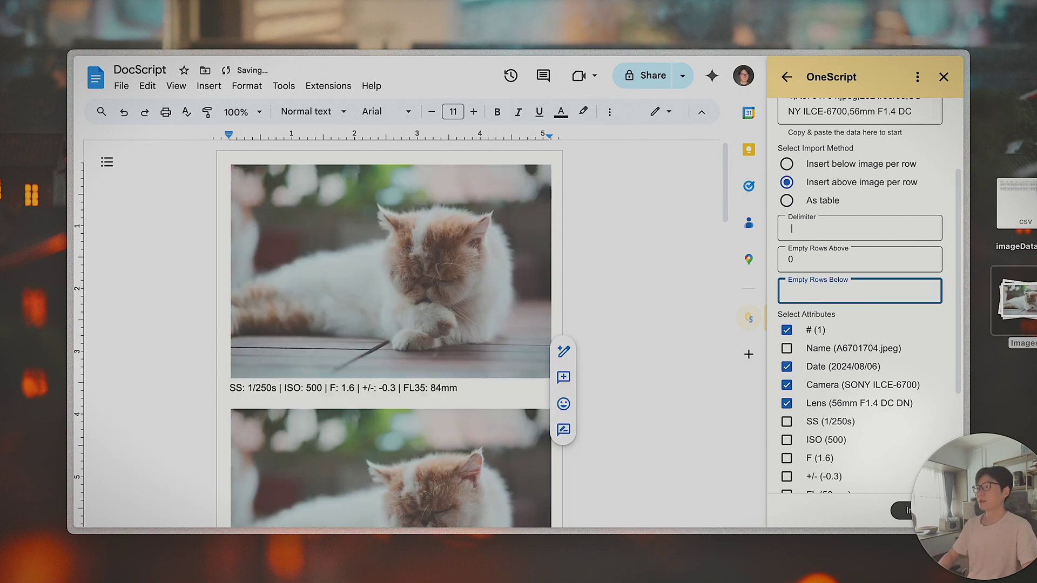
{"action": "type", "text": "0"}
{"action": "scroll", "coordinate": [843, 307], "scroll_direction": "down", "scroll_amount": 1}
{"action": "left_click", "coordinate": [901, 510]}
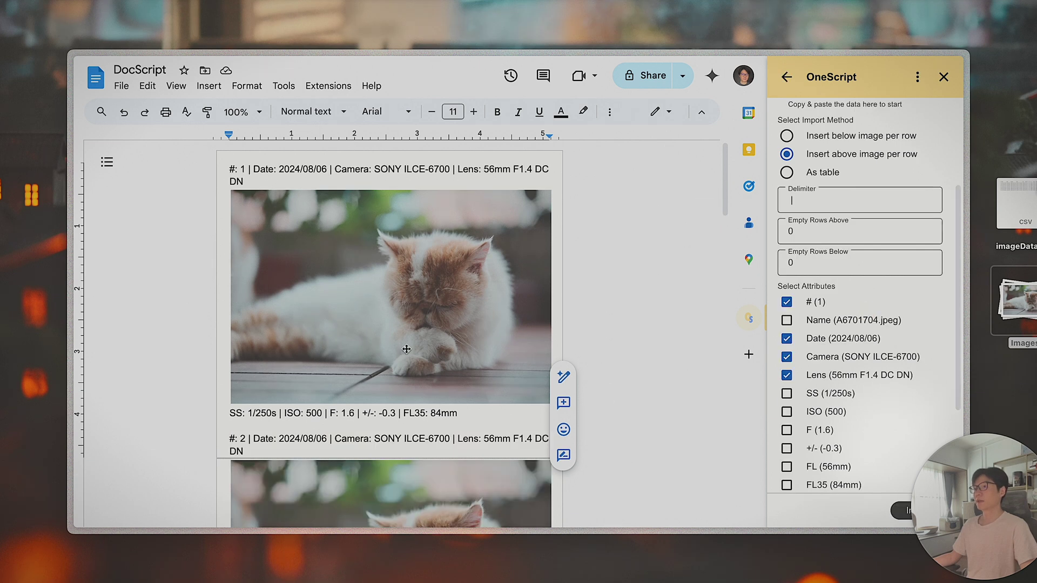
Examine the imported captions above and below each image throughout the document against the import settings
{"action": "scroll", "coordinate": [406, 349], "scroll_direction": "down", "scroll_amount": 2}
{"action": "scroll", "coordinate": [227, 172], "scroll_direction": "up", "scroll_amount": 2}
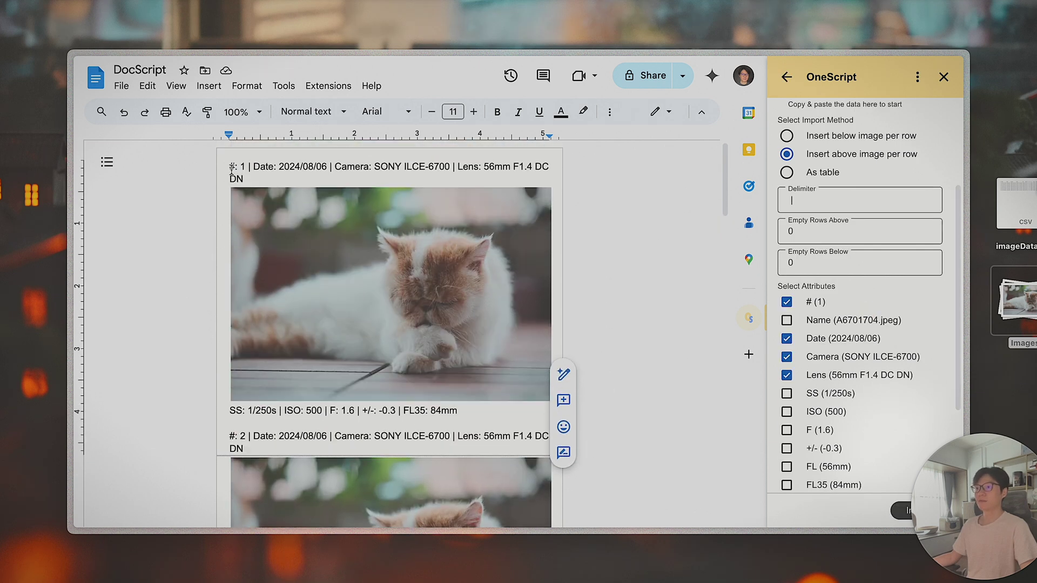
{"action": "left_click_drag", "start_coordinate": [232, 170], "coordinate": [245, 175]}
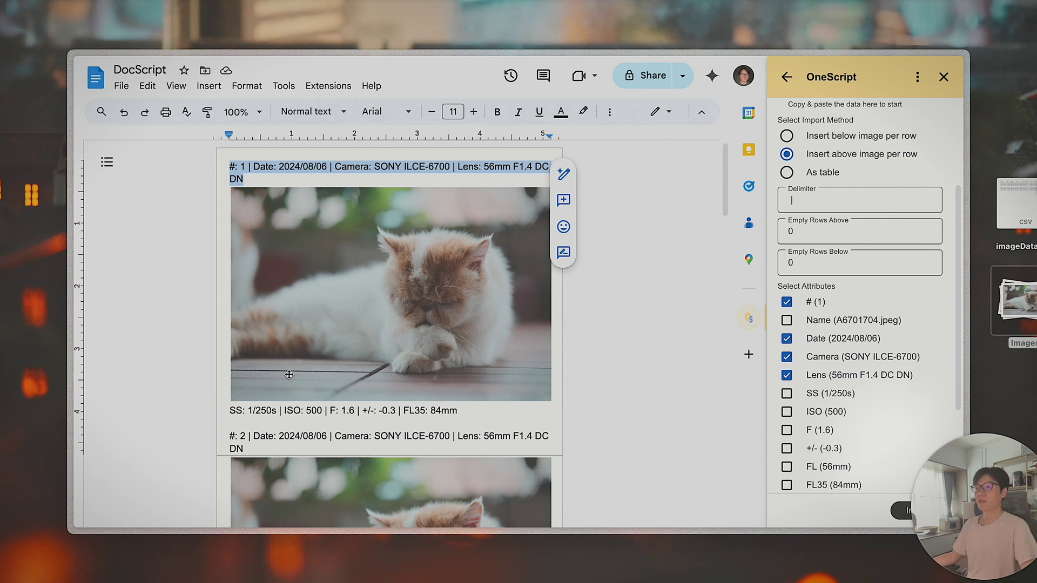
{"action": "left_click_drag", "start_coordinate": [232, 411], "coordinate": [457, 413]}
{"action": "left_click_drag", "start_coordinate": [249, 449], "coordinate": [224, 438]}
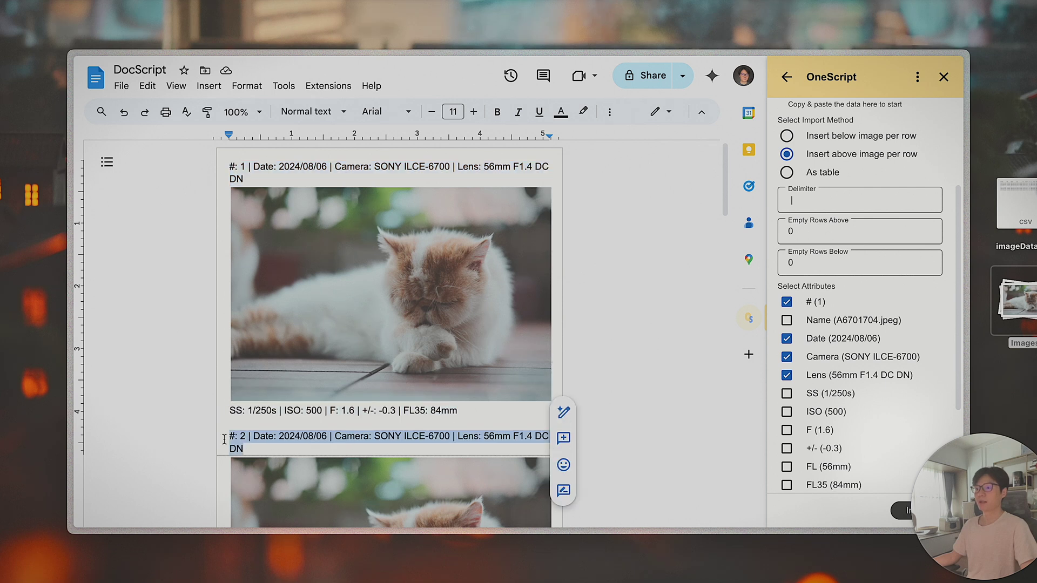
{"action": "scroll", "coordinate": [305, 437], "scroll_direction": "down", "scroll_amount": 10}
{"action": "scroll", "coordinate": [306, 435], "scroll_direction": "down", "scroll_amount": 12}
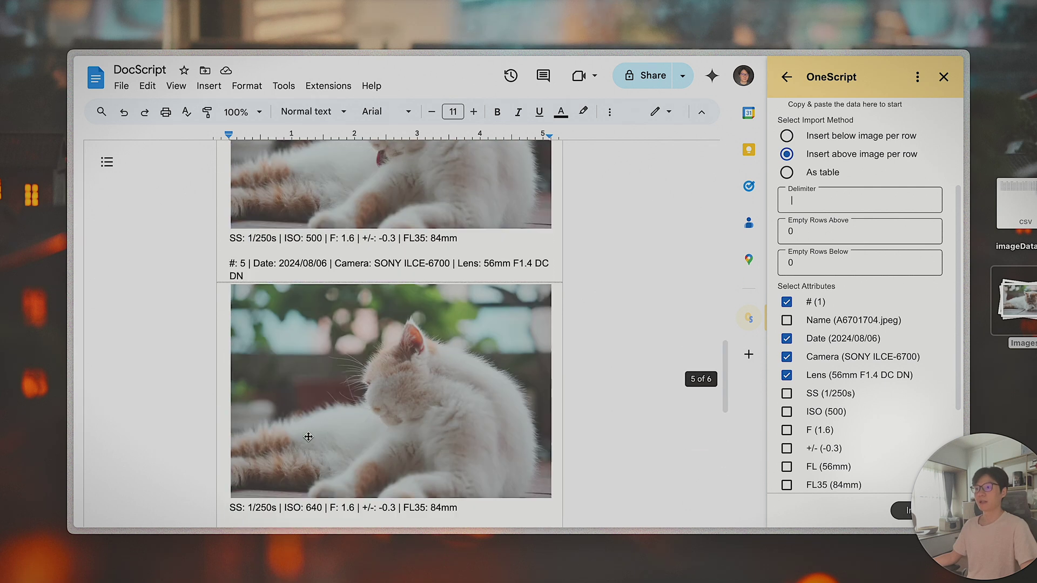
{"action": "left_click_drag", "start_coordinate": [262, 446], "coordinate": [244, 463]}
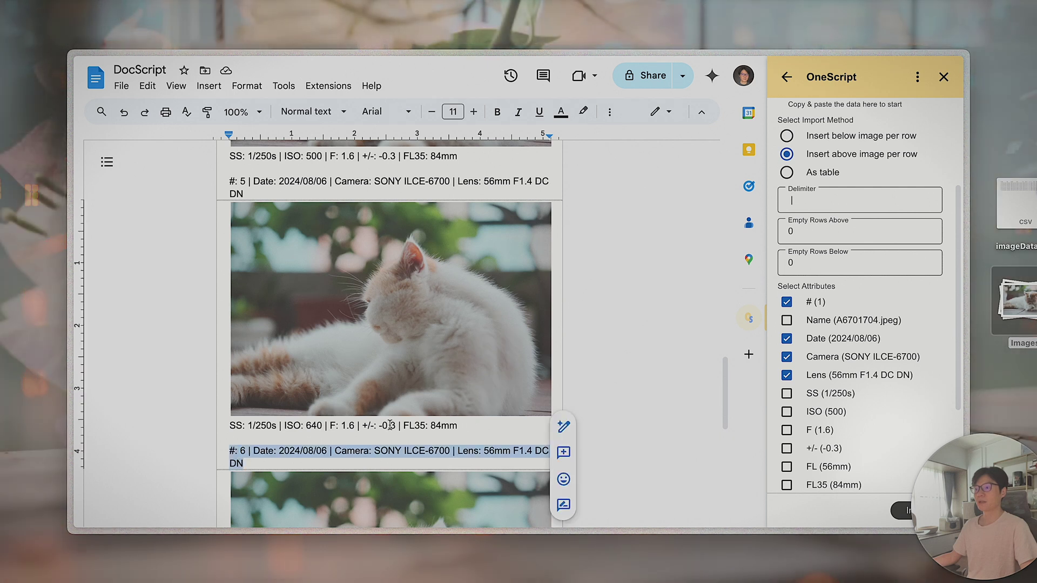
{"action": "scroll", "coordinate": [403, 420], "scroll_direction": "down", "scroll_amount": 7}
{"action": "scroll", "coordinate": [405, 420], "scroll_direction": "up", "scroll_amount": 7}
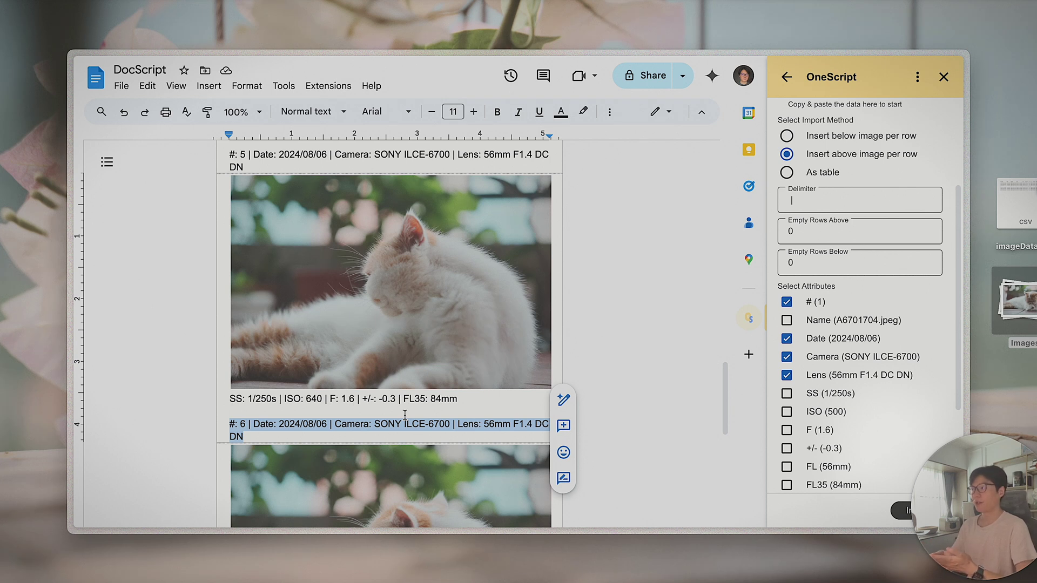
{"action": "scroll", "coordinate": [896, 324], "scroll_direction": "up", "scroll_amount": 3}
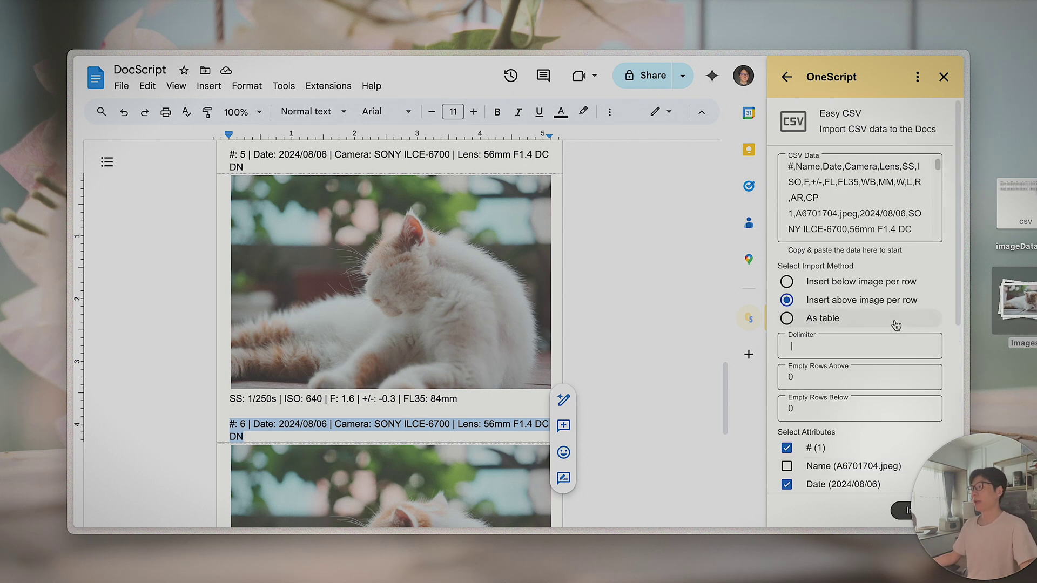
{"action": "scroll", "coordinate": [864, 345], "scroll_direction": "down", "scroll_amount": 3}
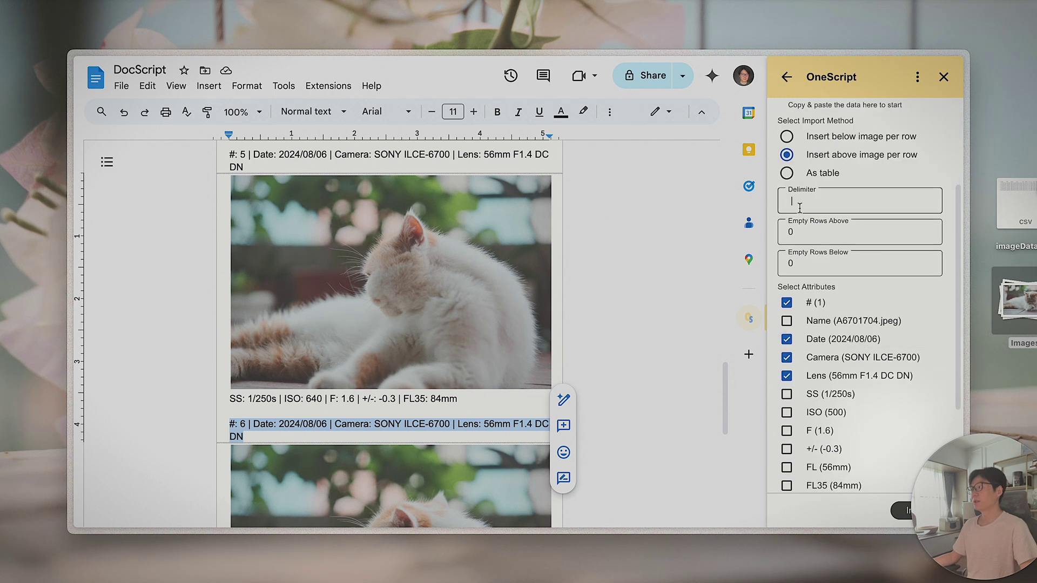
Set the import method to As table and import the #, Date, Camera and Lens attributes
{"action": "key", "text": "Delete"}
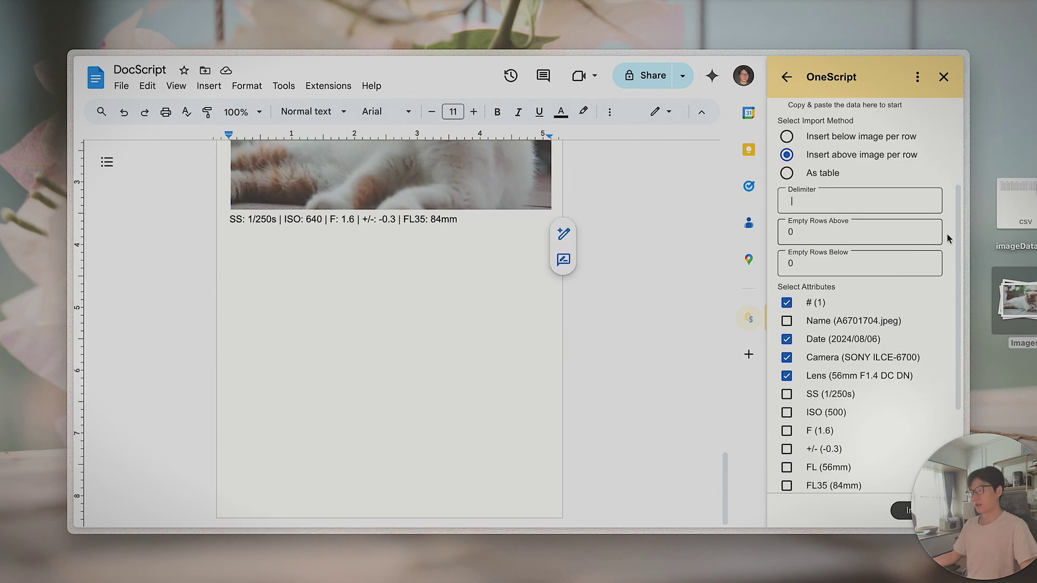
{"action": "left_click", "coordinate": [785, 174]}
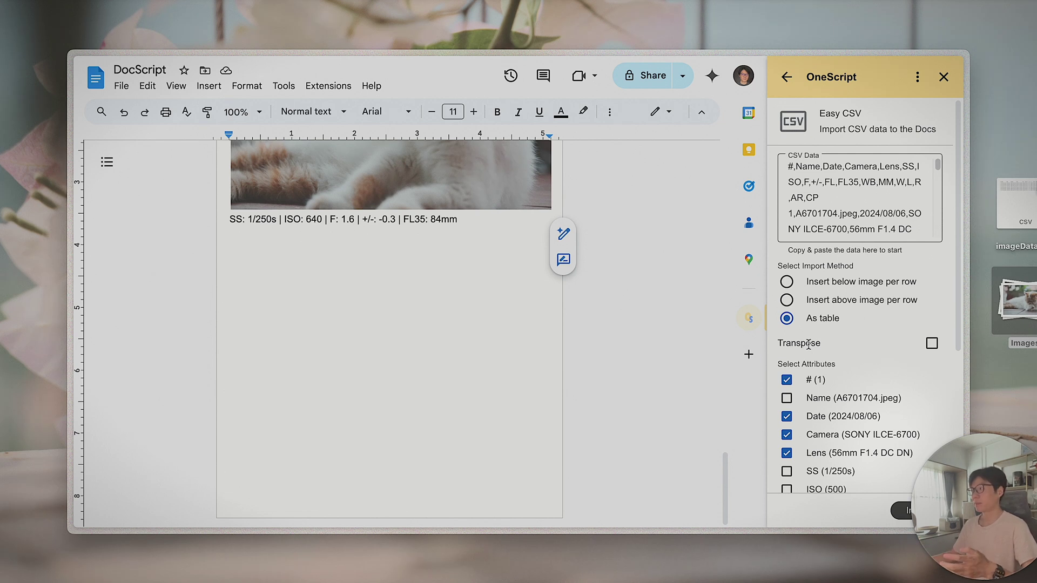
{"action": "scroll", "coordinate": [810, 394], "scroll_direction": "down", "scroll_amount": 3}
{"action": "scroll", "coordinate": [810, 356], "scroll_direction": "down", "scroll_amount": 2}
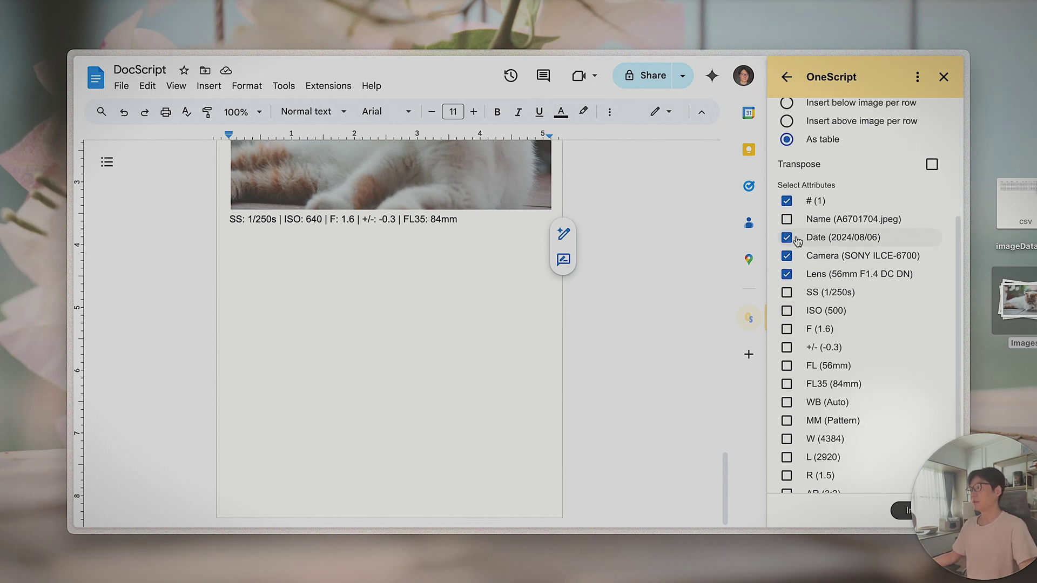
{"action": "left_click", "coordinate": [901, 511]}
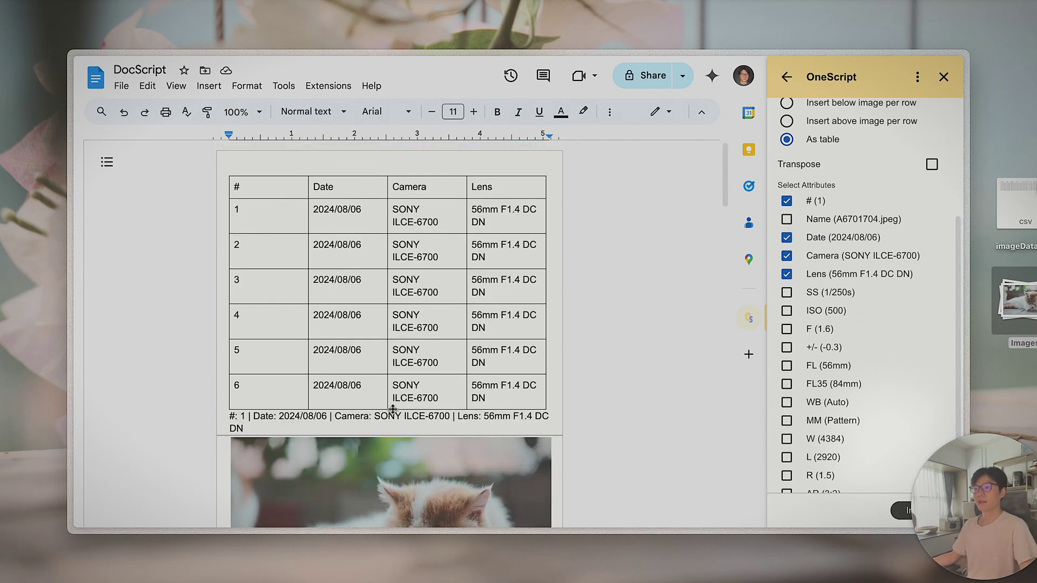
{"action": "scroll", "coordinate": [371, 377], "scroll_direction": "down", "scroll_amount": 20}
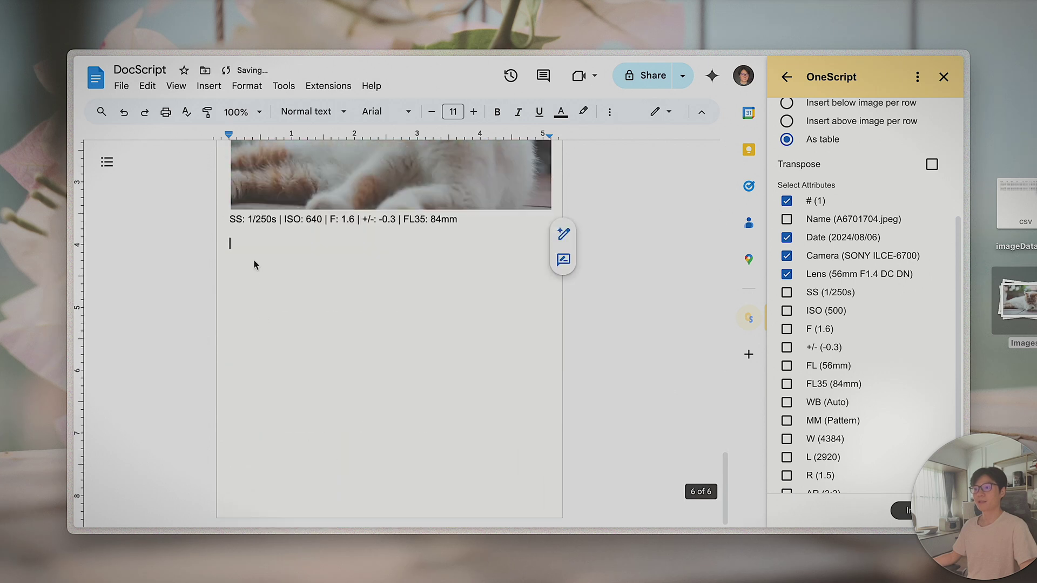
{"action": "left_click", "coordinate": [896, 512]}
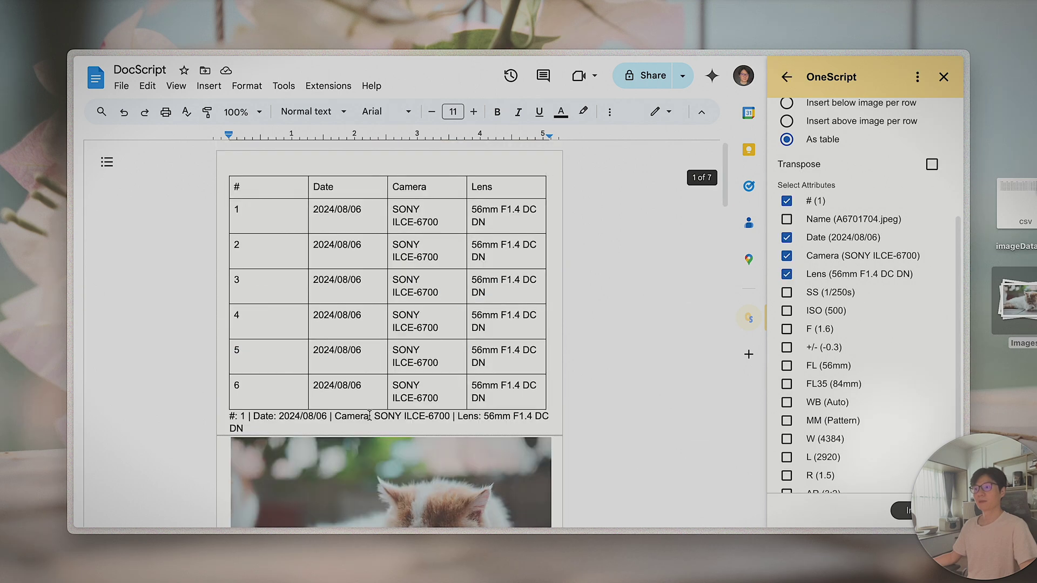
Insert two blank lines between the imported table and the first image's upper caption
{"action": "left_click", "coordinate": [553, 398]}
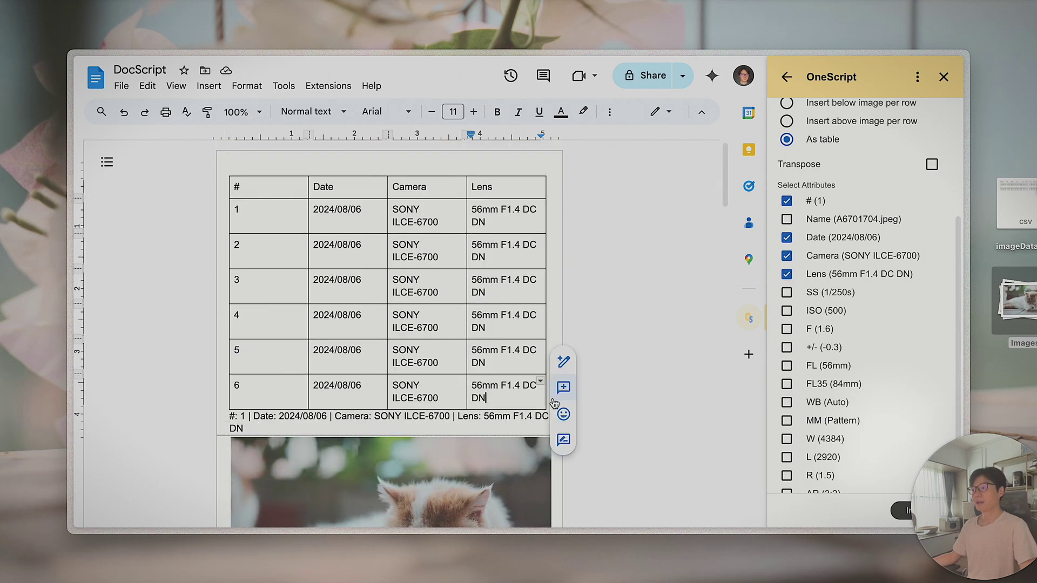
{"action": "left_click", "coordinate": [233, 415]}
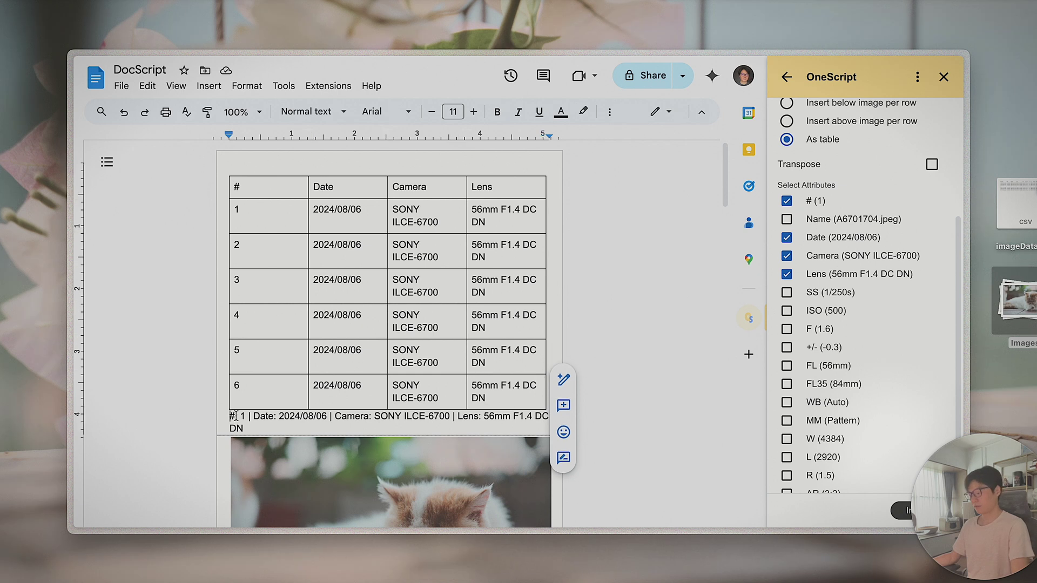
{"action": "key", "text": "Return"}
{"action": "key", "text": "Return"}
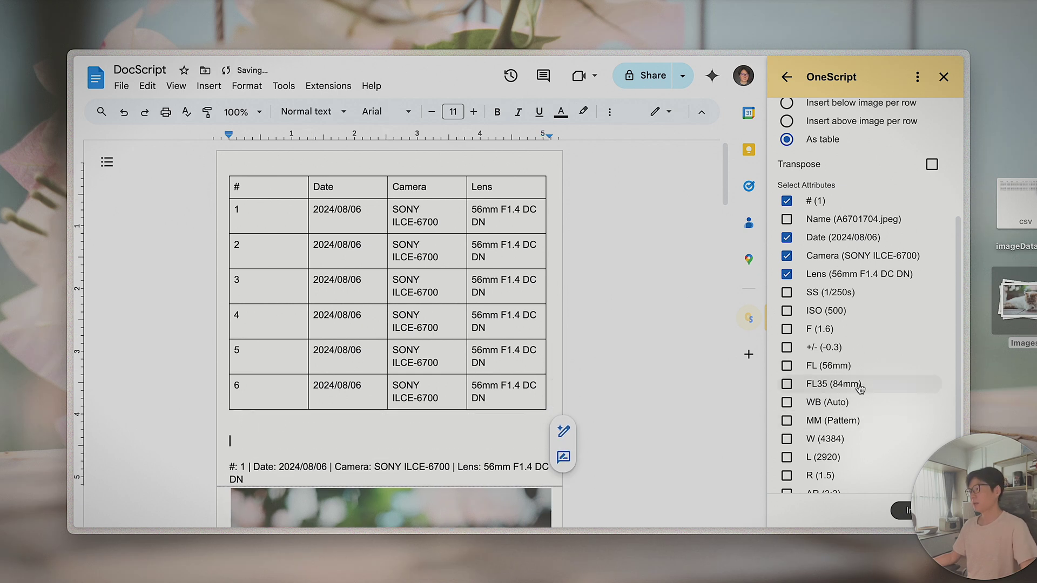
Enable Transpose, import the same attributes as a second table below the first, and compare both tables
{"action": "left_click", "coordinate": [931, 164]}
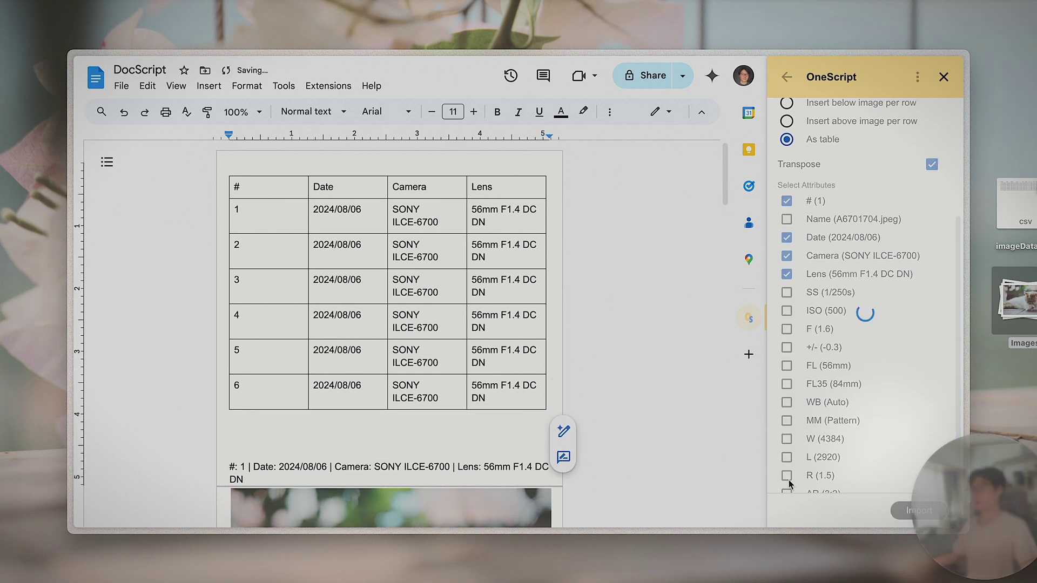
{"action": "scroll", "coordinate": [383, 447], "scroll_direction": "down", "scroll_amount": 5}
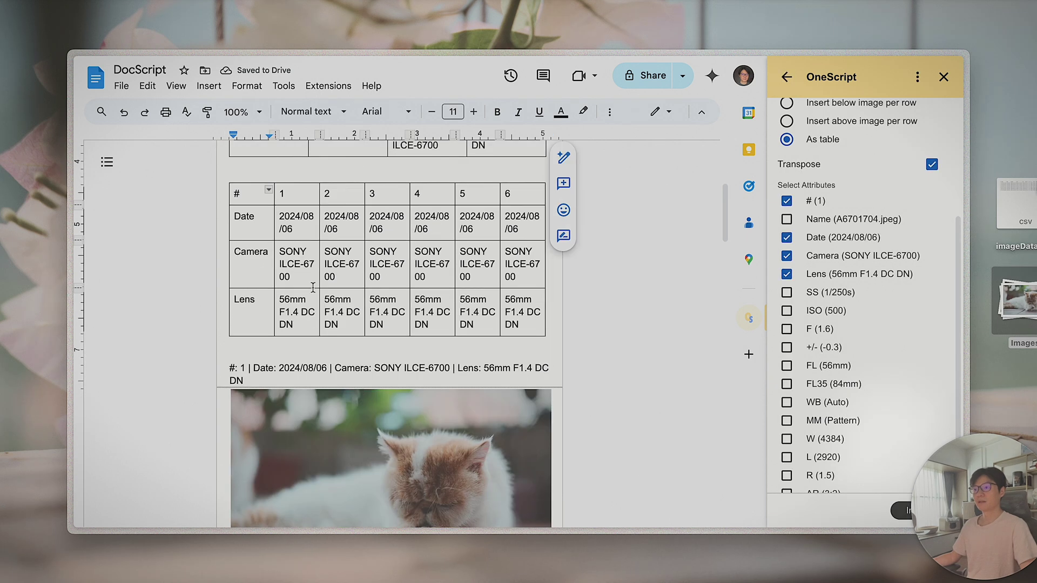
{"action": "scroll", "coordinate": [447, 388], "scroll_direction": "up", "scroll_amount": 2}
{"action": "scroll", "coordinate": [468, 389], "scroll_direction": "up", "scroll_amount": 4}
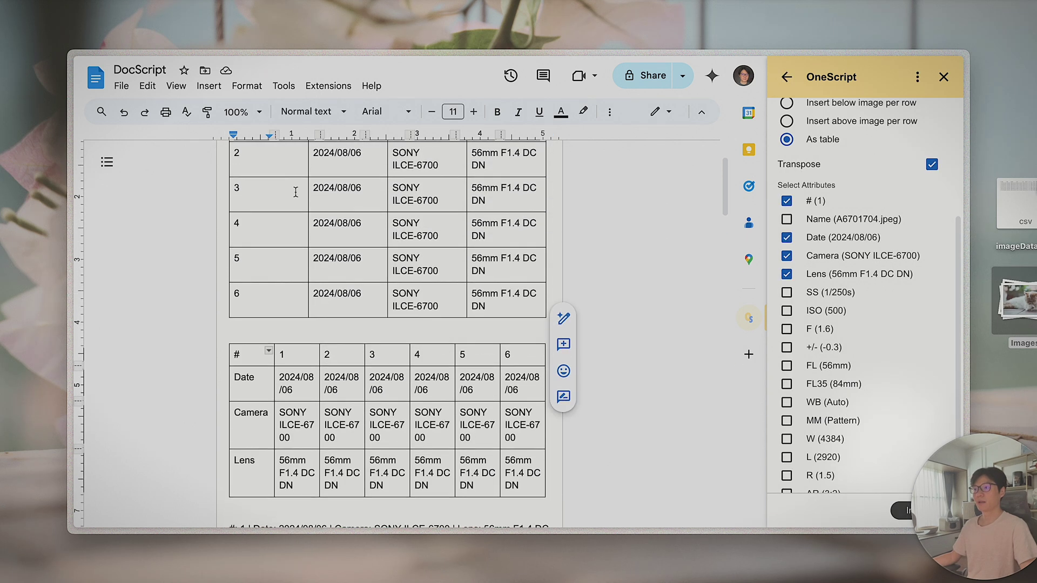
{"action": "scroll", "coordinate": [534, 415], "scroll_direction": "down", "scroll_amount": 5}
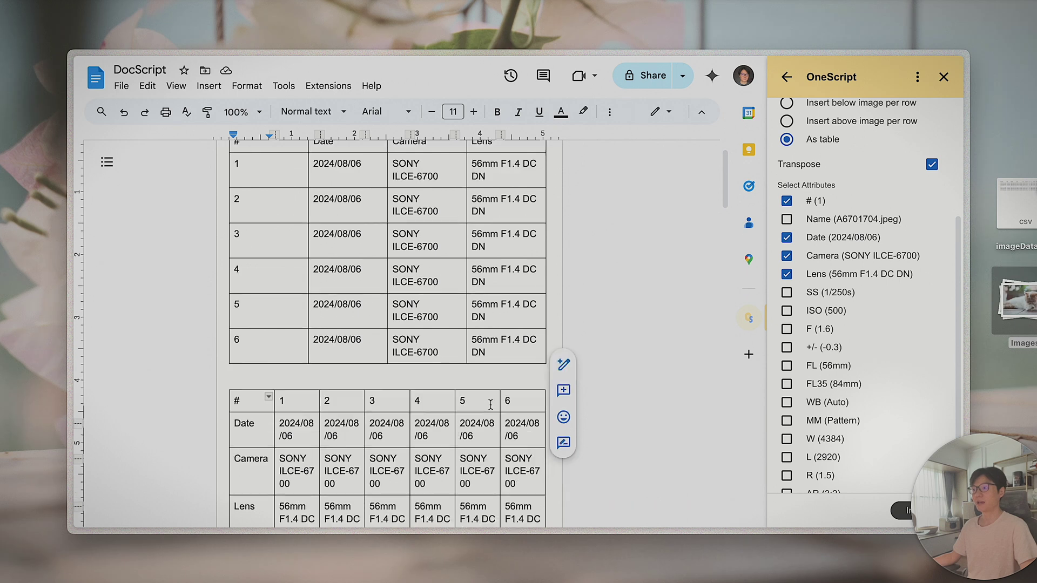
{"action": "scroll", "coordinate": [849, 359], "scroll_direction": "up", "scroll_amount": 4}
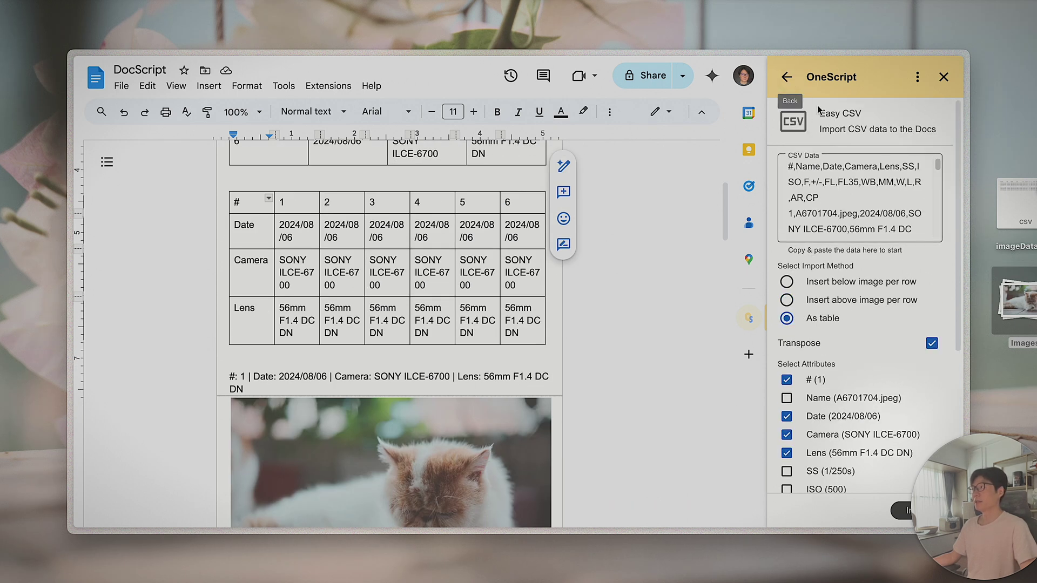
Leave Easy CSV, look over the tables and captioned images, and open the Easy Blog tool
{"action": "left_click", "coordinate": [786, 77]}
{"action": "scroll", "coordinate": [602, 333], "scroll_direction": "up", "scroll_amount": 4}
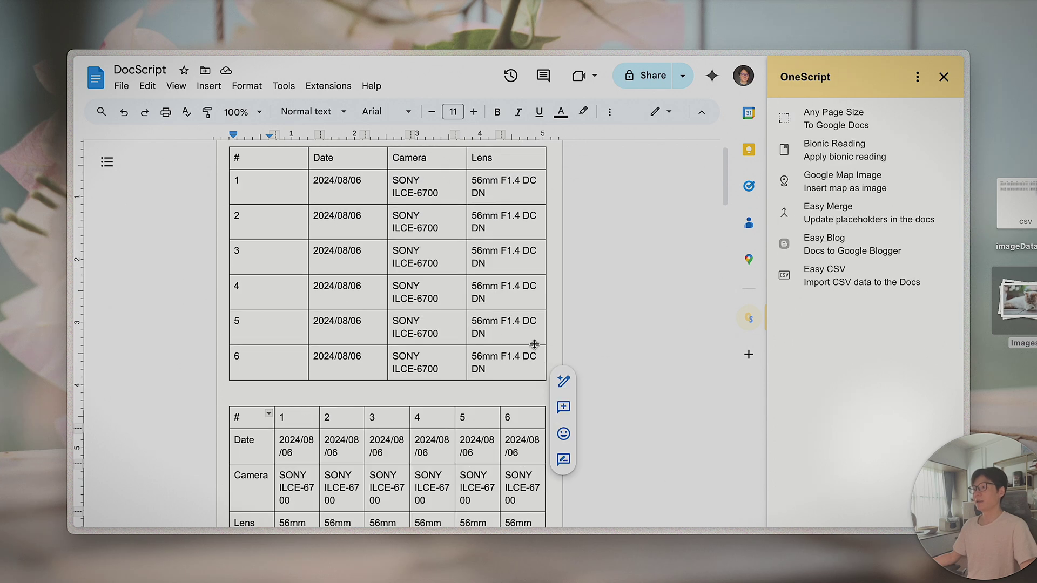
{"action": "scroll", "coordinate": [534, 344], "scroll_direction": "up", "scroll_amount": 1}
{"action": "left_click", "coordinate": [367, 418]}
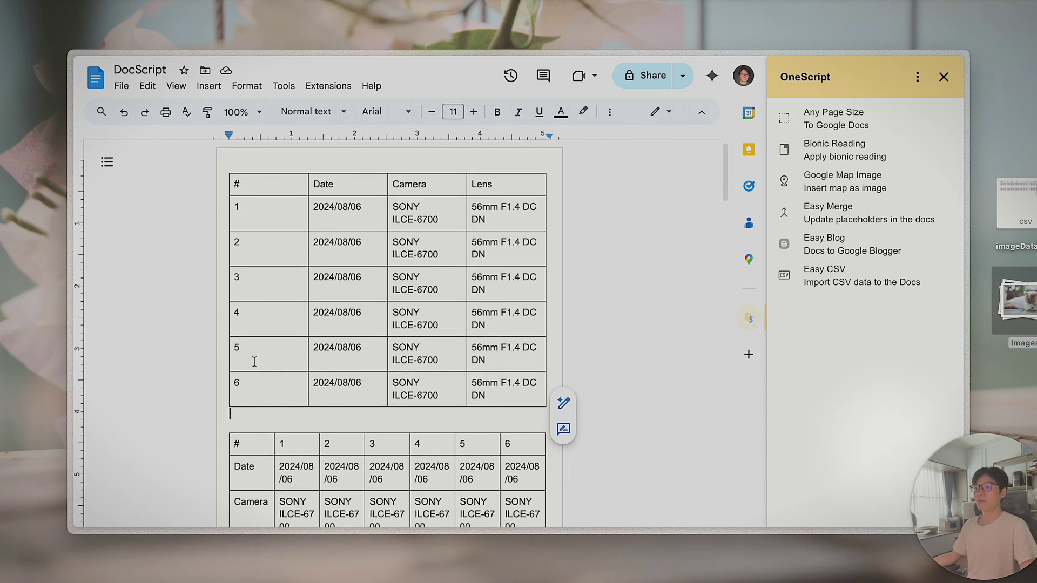
{"action": "scroll", "coordinate": [263, 372], "scroll_direction": "down", "scroll_amount": 15}
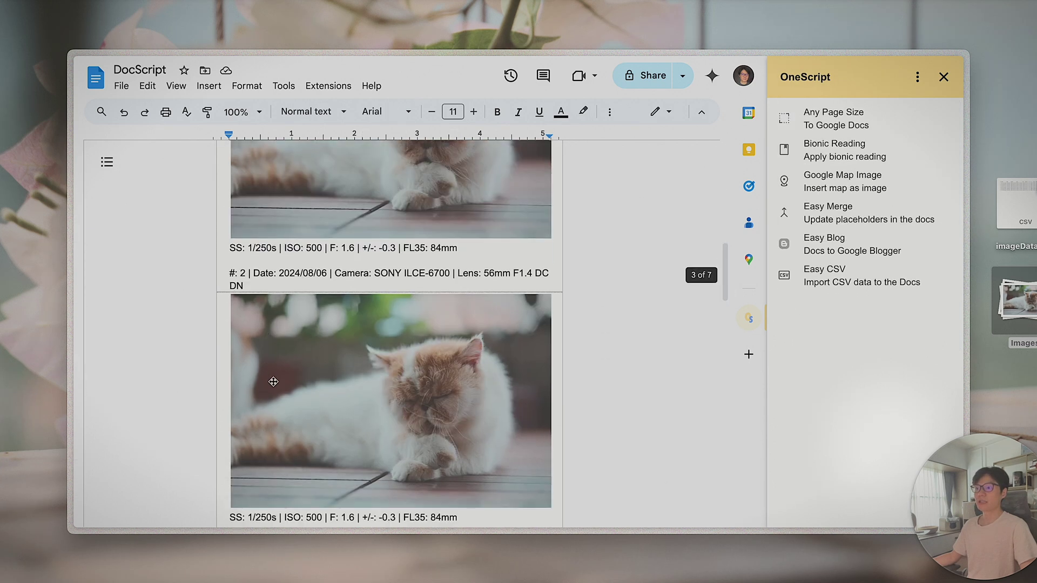
{"action": "left_click", "coordinate": [839, 244]}
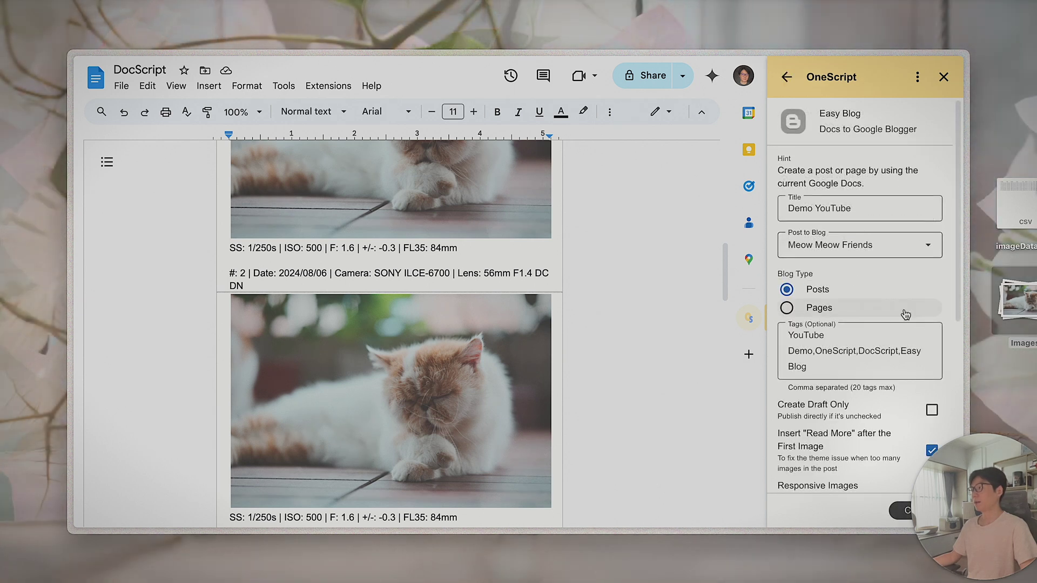
Set the target blog to Automate The Boring and enable Create Draft Only
{"action": "left_click_drag", "start_coordinate": [872, 208], "coordinate": [730, 200]}
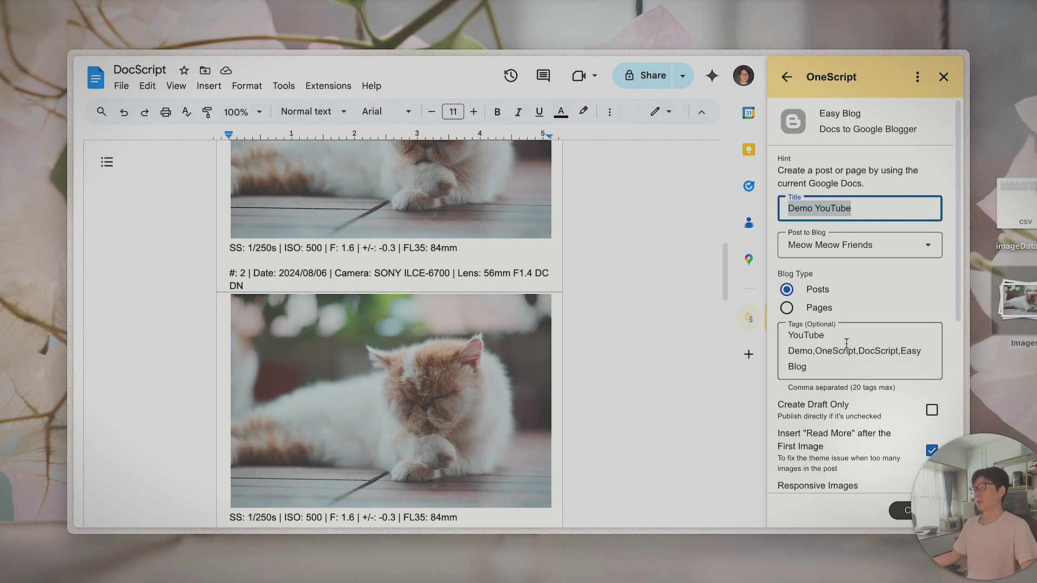
{"action": "left_click", "coordinate": [859, 248]}
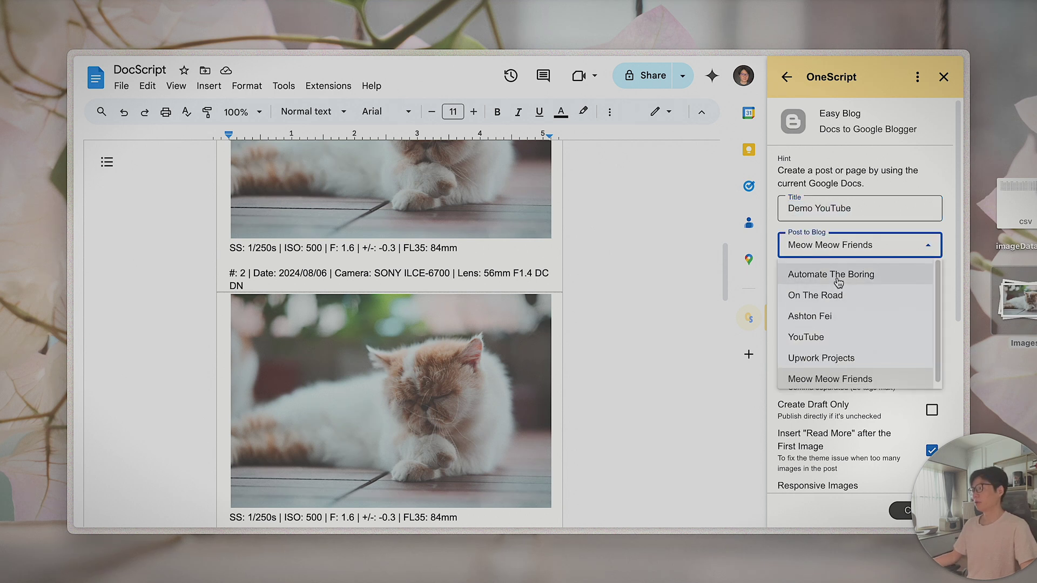
{"action": "left_click", "coordinate": [838, 276]}
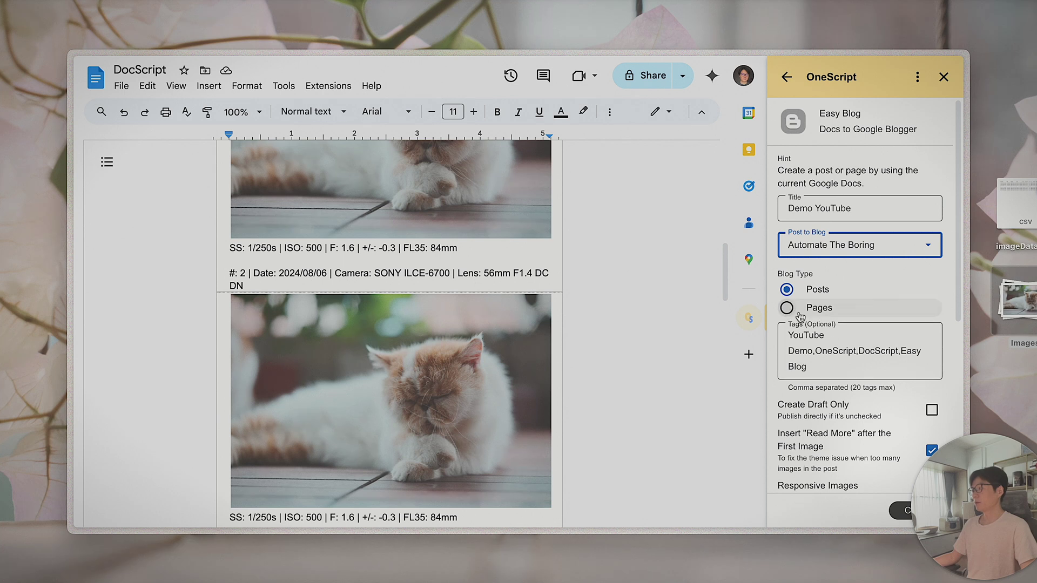
{"action": "scroll", "coordinate": [902, 322], "scroll_direction": "down", "scroll_amount": 2}
{"action": "left_click", "coordinate": [932, 310]}
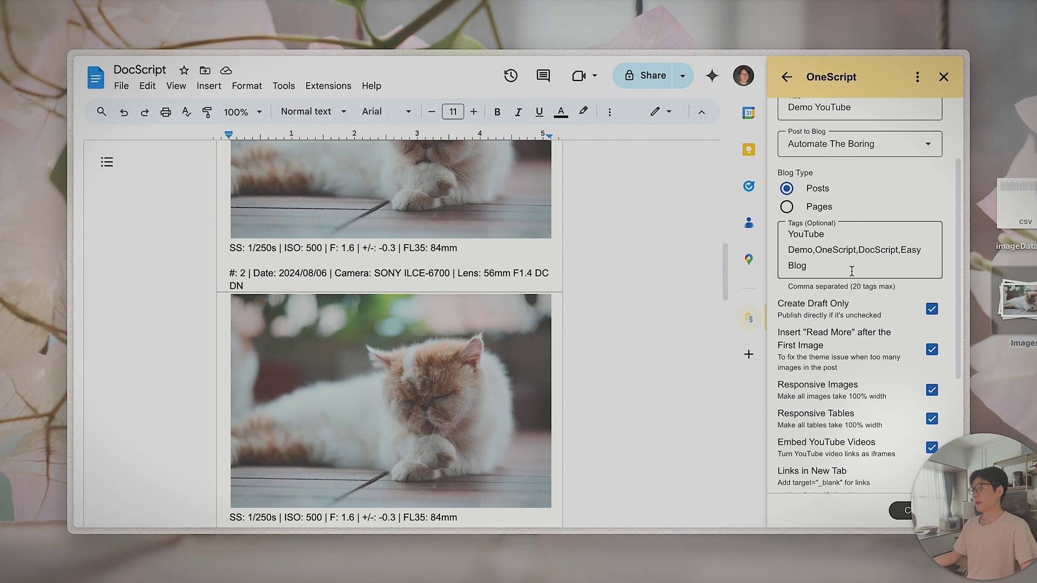
Clear the optional JavaScript and CSS code from the Easy Blog settings and create the blog draft
{"action": "scroll", "coordinate": [870, 481], "scroll_direction": "down", "scroll_amount": 4}
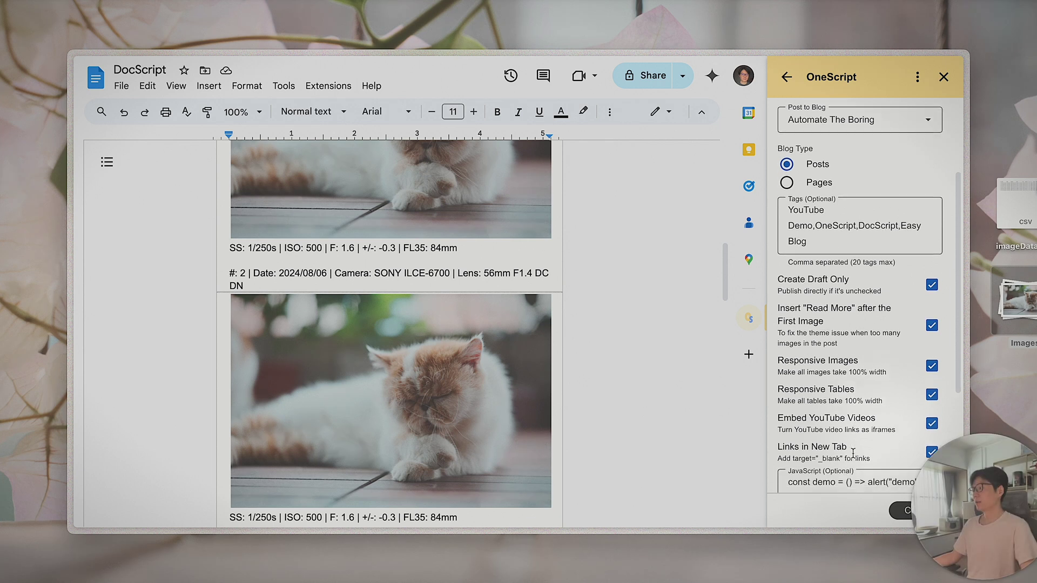
{"action": "left_click", "coordinate": [850, 348]}
{"action": "key", "text": "ctrl+a"}
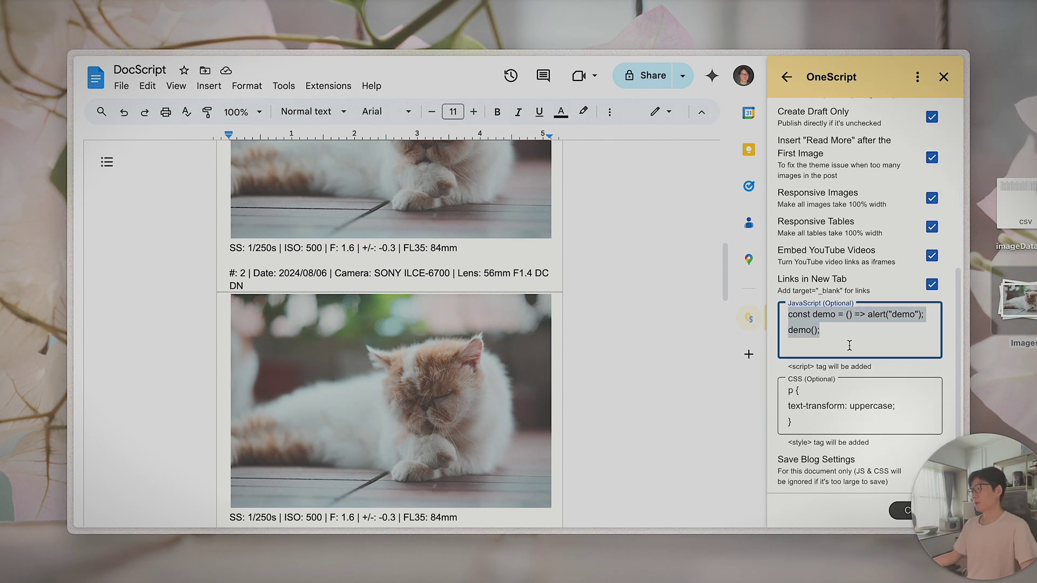
{"action": "key", "text": "BackSpace"}
{"action": "left_click", "coordinate": [833, 419]}
{"action": "key", "text": "ctrl+a"}
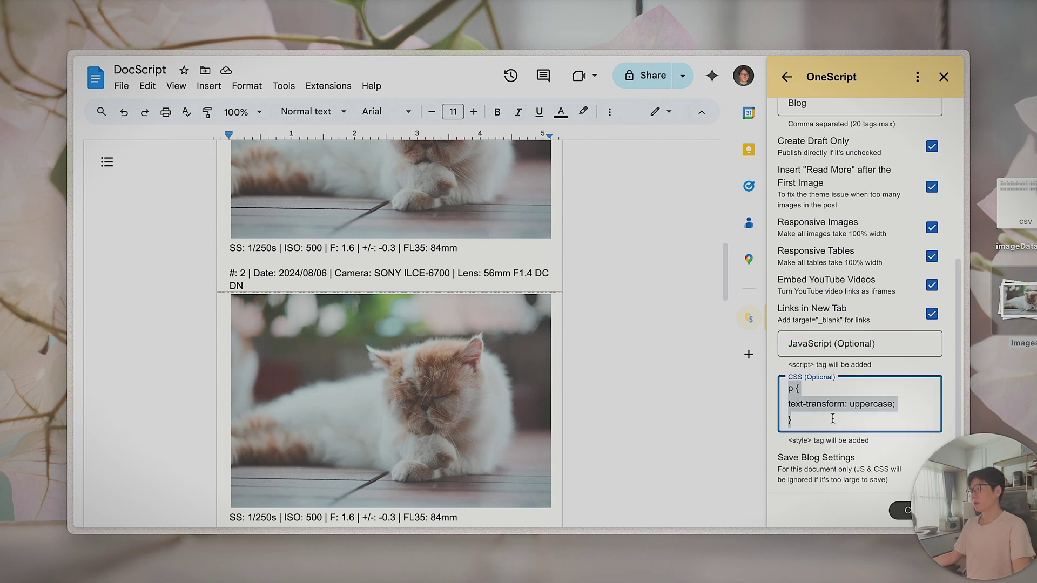
{"action": "key", "text": "BackSpace"}
{"action": "left_click", "coordinate": [907, 511]}
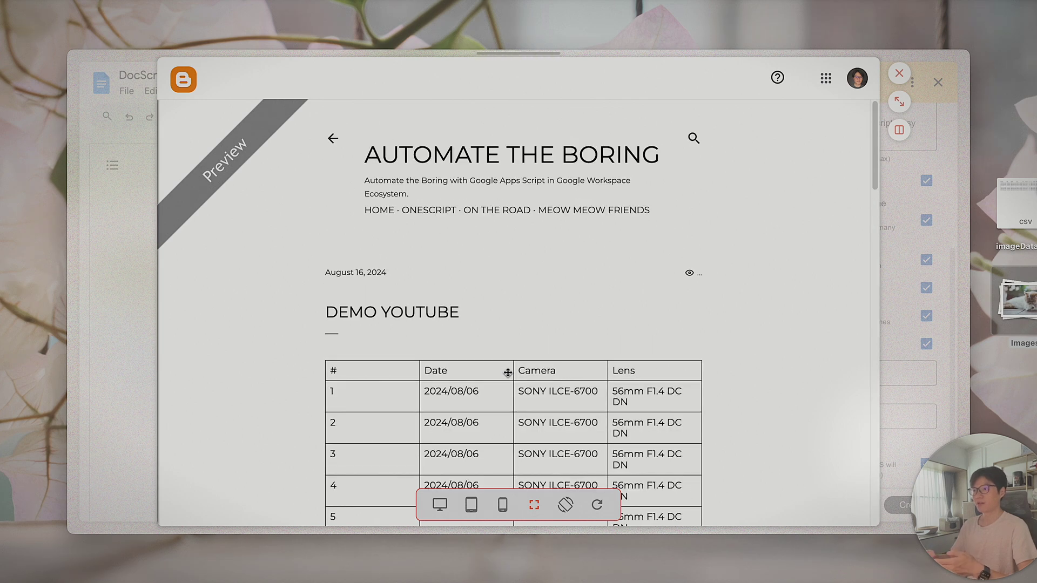
Review both tables and the first captioned image in the Demo YouTube draft preview, and close the preview
{"action": "scroll", "coordinate": [508, 373], "scroll_direction": "down", "scroll_amount": 5}
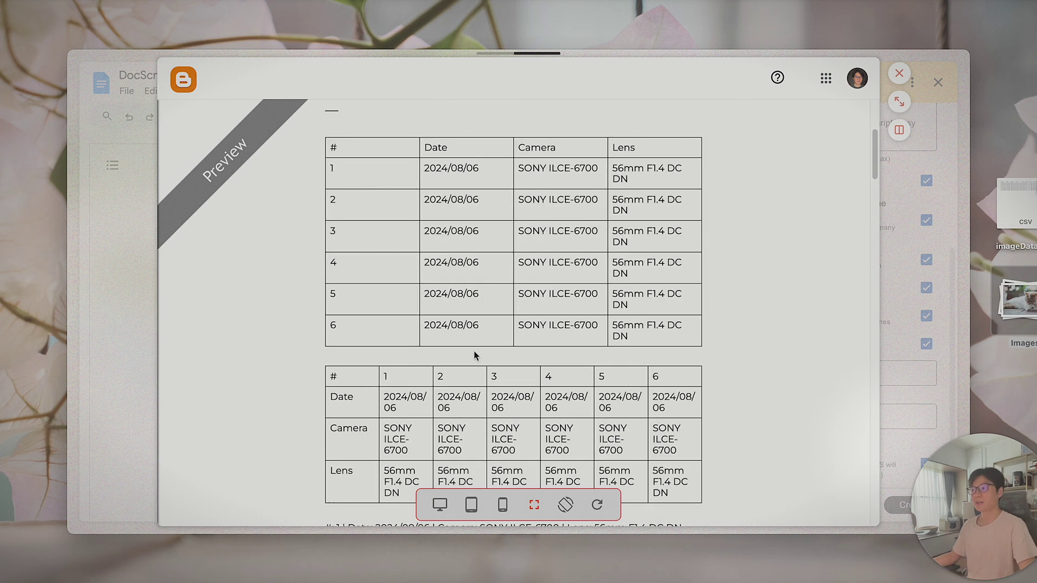
{"action": "scroll", "coordinate": [464, 350], "scroll_direction": "up", "scroll_amount": 5}
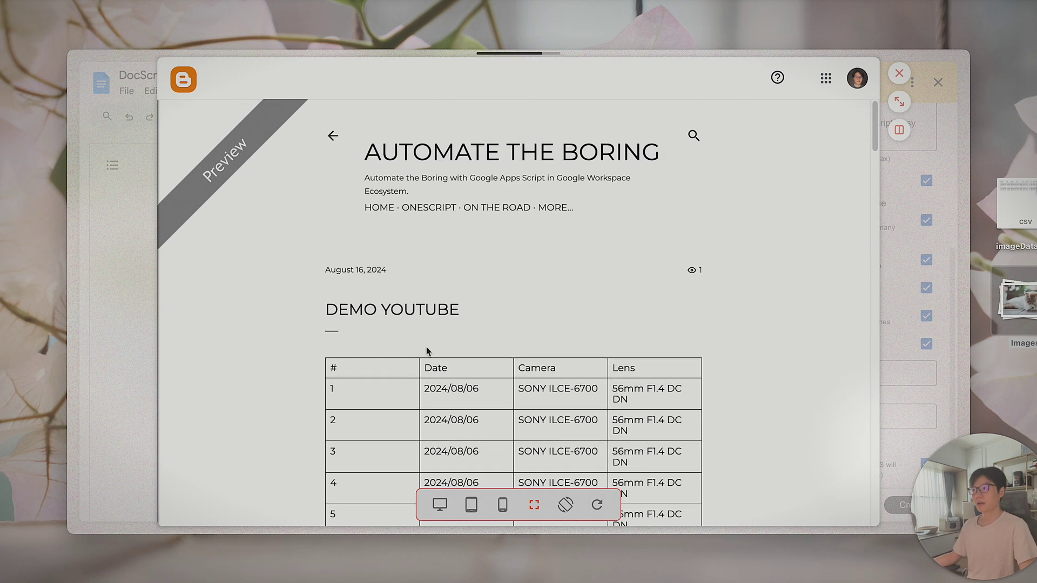
{"action": "scroll", "coordinate": [486, 353], "scroll_direction": "down", "scroll_amount": 4}
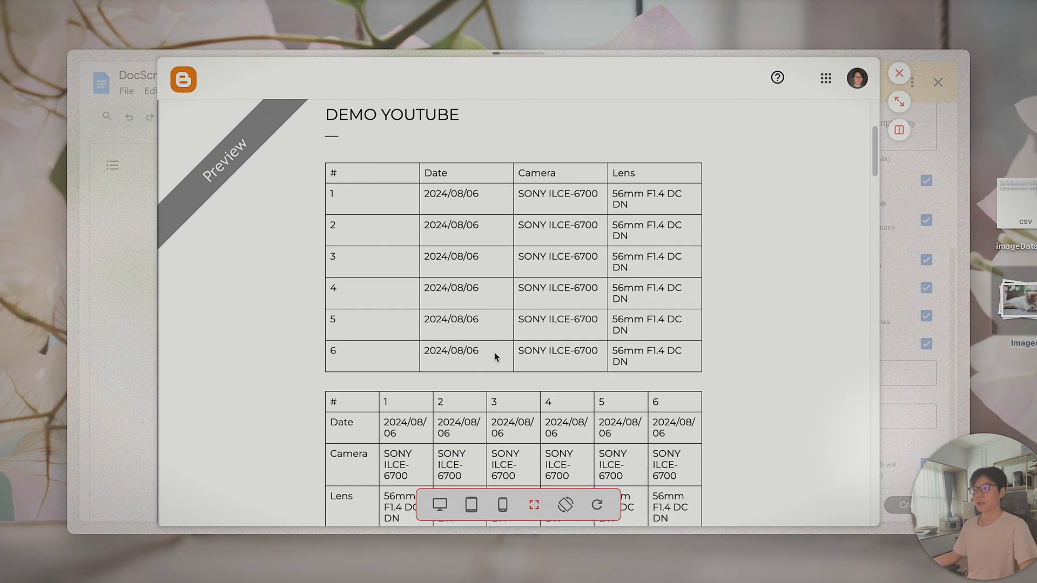
{"action": "scroll", "coordinate": [494, 353], "scroll_direction": "up", "scroll_amount": 4}
{"action": "scroll", "coordinate": [494, 353], "scroll_direction": "down", "scroll_amount": 8}
{"action": "scroll", "coordinate": [494, 351], "scroll_direction": "down", "scroll_amount": 6}
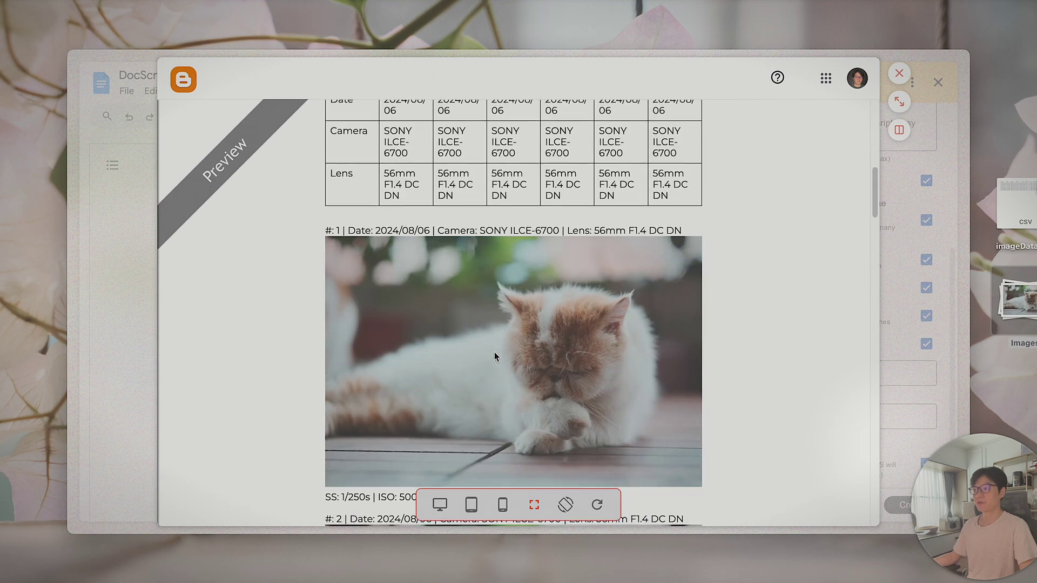
{"action": "scroll", "coordinate": [494, 351], "scroll_direction": "up", "scroll_amount": 20}
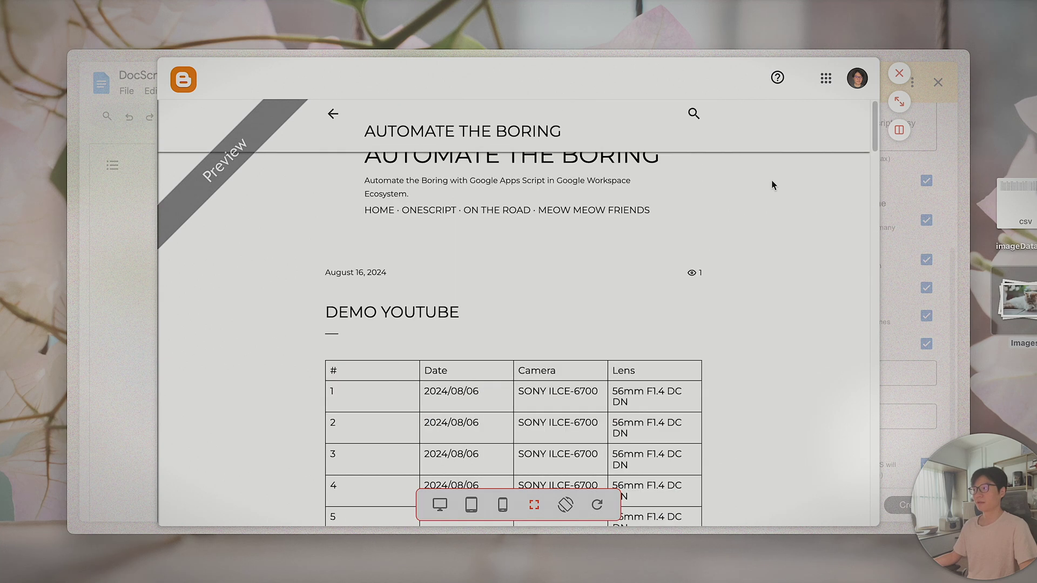
{"action": "left_click", "coordinate": [899, 73]}
Look over the source document's two tables, first image and its upper and lower captions
{"action": "scroll", "coordinate": [594, 319], "scroll_direction": "up", "scroll_amount": 1}
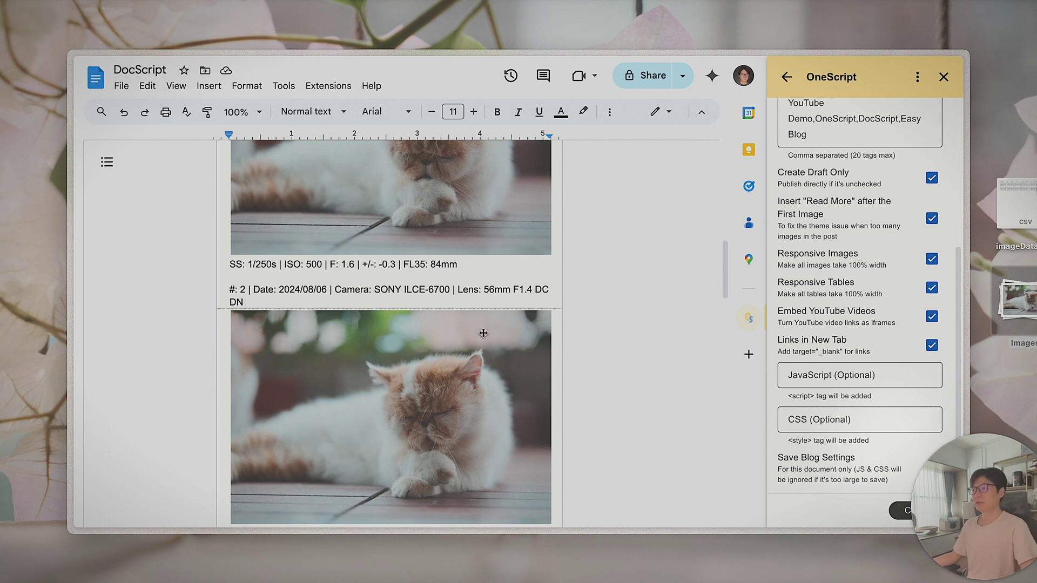
{"action": "scroll", "coordinate": [336, 298], "scroll_direction": "up", "scroll_amount": 1}
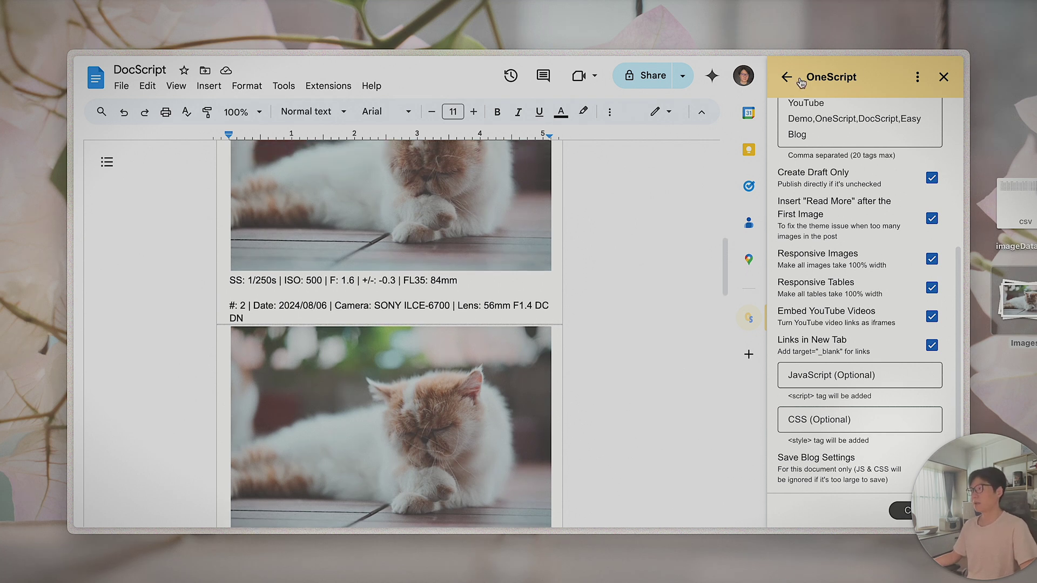
{"action": "scroll", "coordinate": [495, 297], "scroll_direction": "up", "scroll_amount": 15}
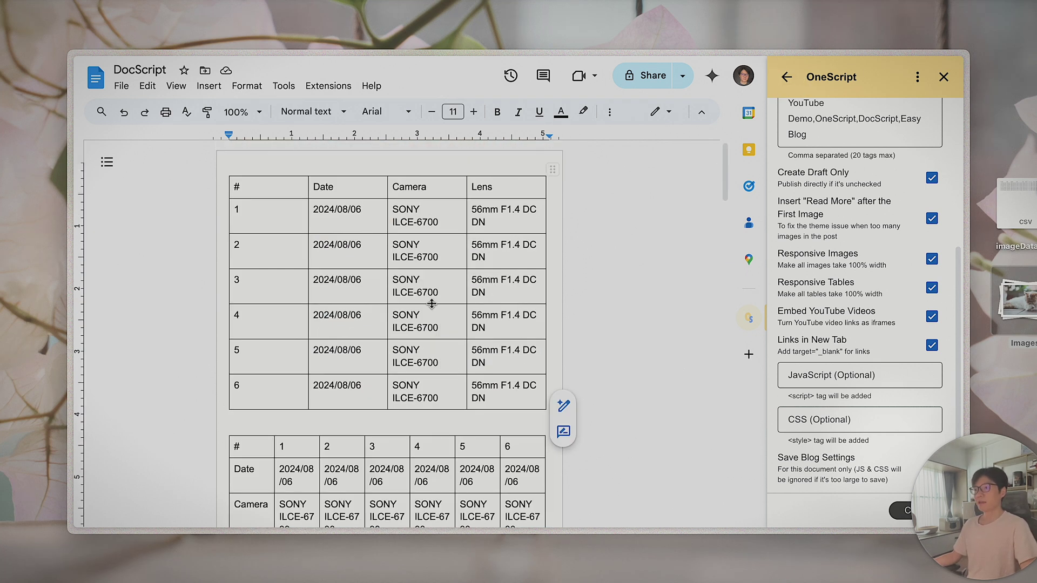
{"action": "scroll", "coordinate": [385, 314], "scroll_direction": "down", "scroll_amount": 3}
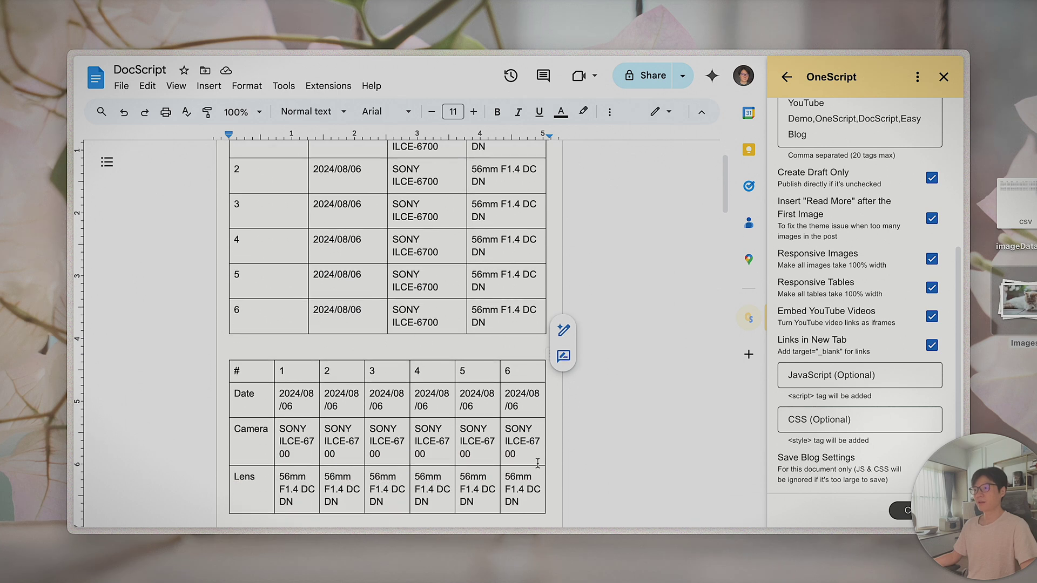
{"action": "scroll", "coordinate": [521, 496], "scroll_direction": "down", "scroll_amount": 8}
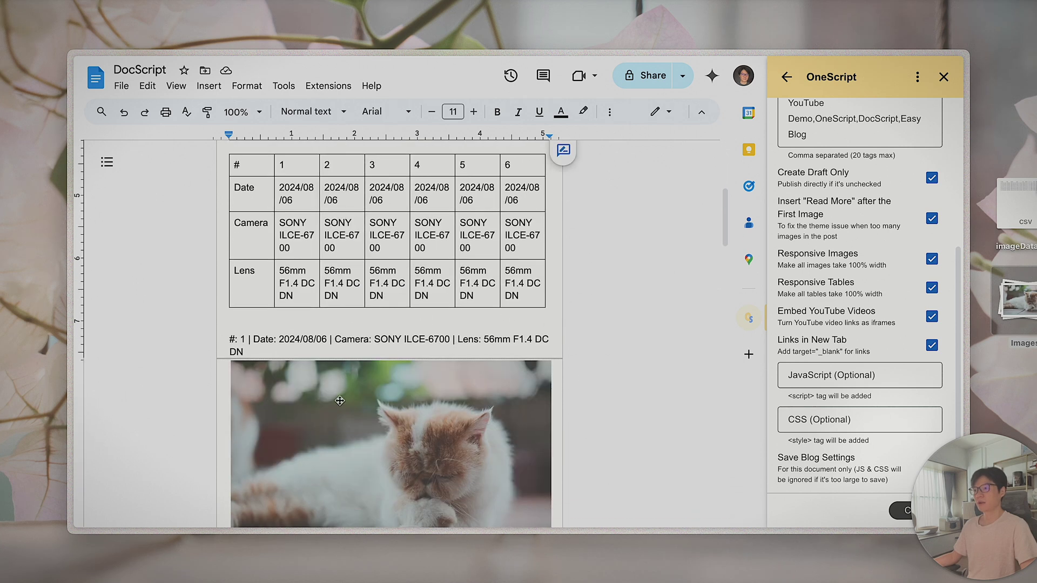
{"action": "scroll", "coordinate": [496, 464], "scroll_direction": "down", "scroll_amount": 5}
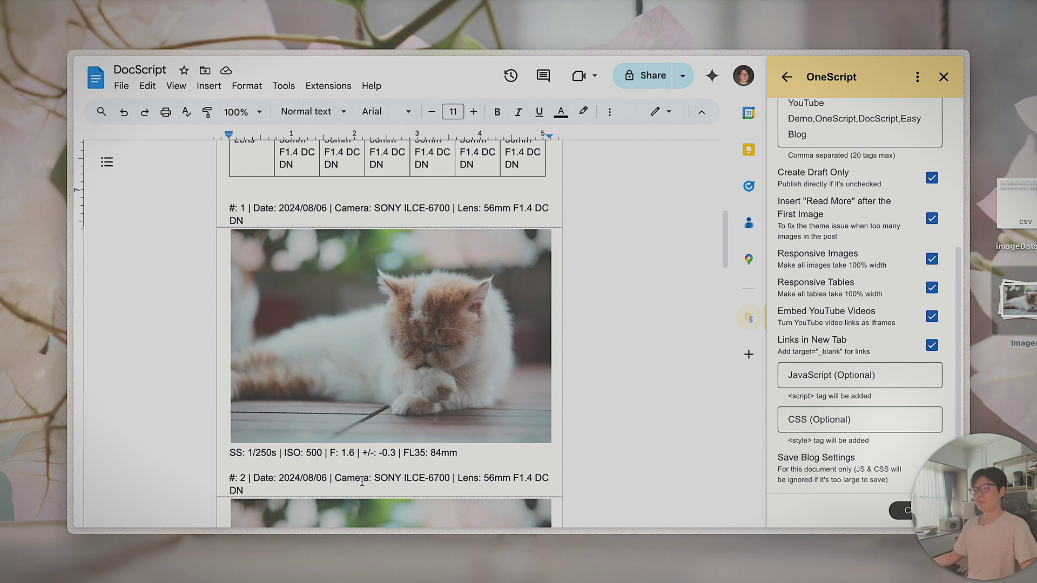
{"action": "left_click", "coordinate": [345, 312]}
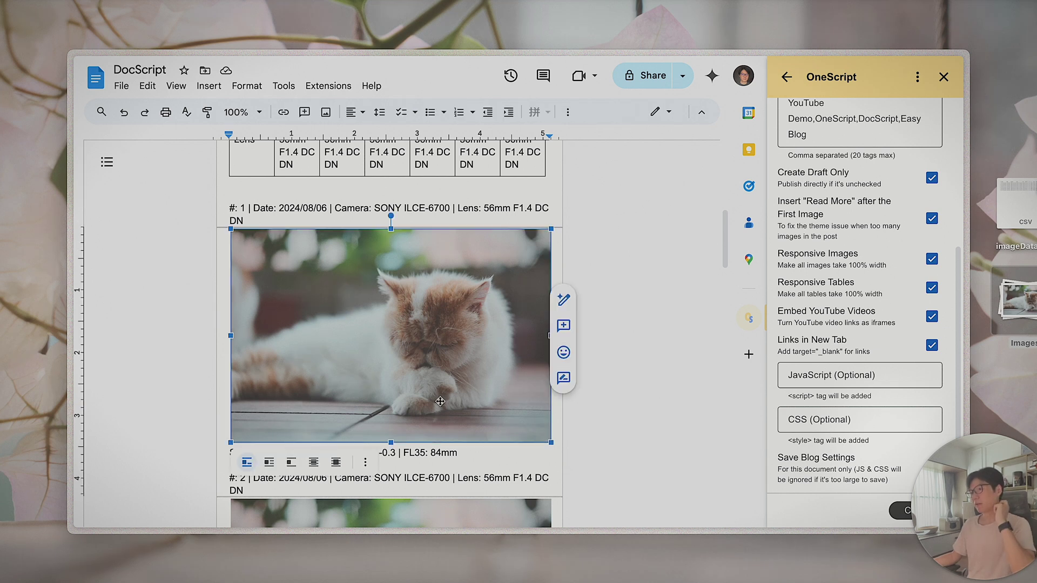
{"action": "left_click", "coordinate": [459, 453]}
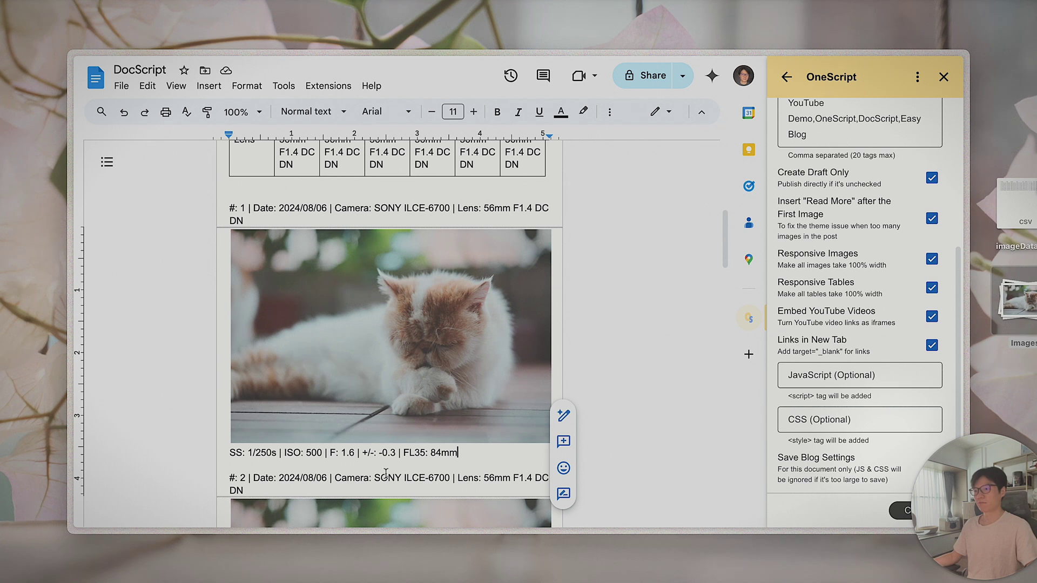
{"action": "left_click", "coordinate": [292, 254]}
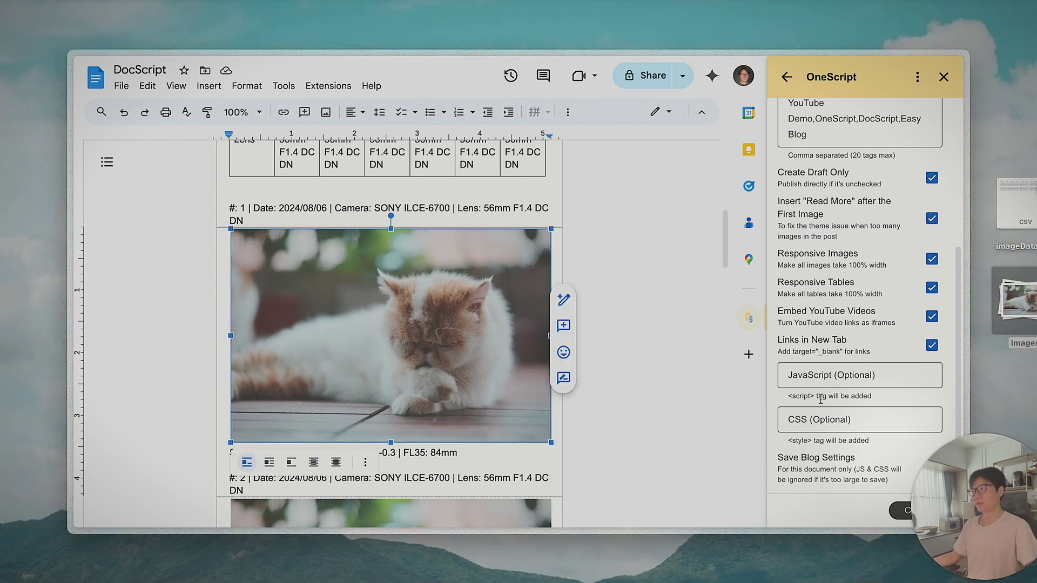
{"action": "left_click", "coordinate": [495, 452]}
{"action": "scroll", "coordinate": [492, 453], "scroll_direction": "up", "scroll_amount": 10}
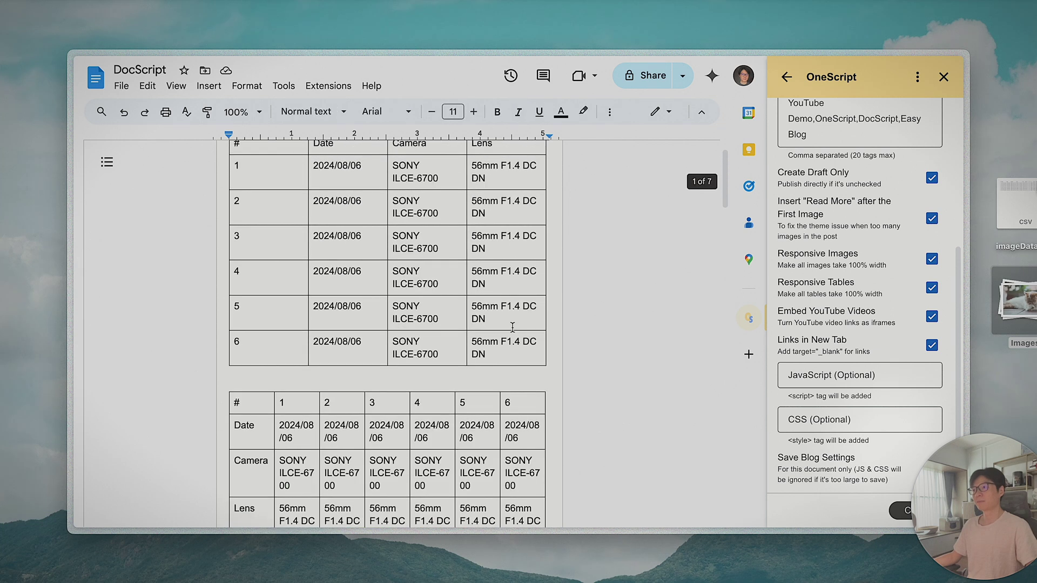
{"action": "left_click", "coordinate": [487, 385]}
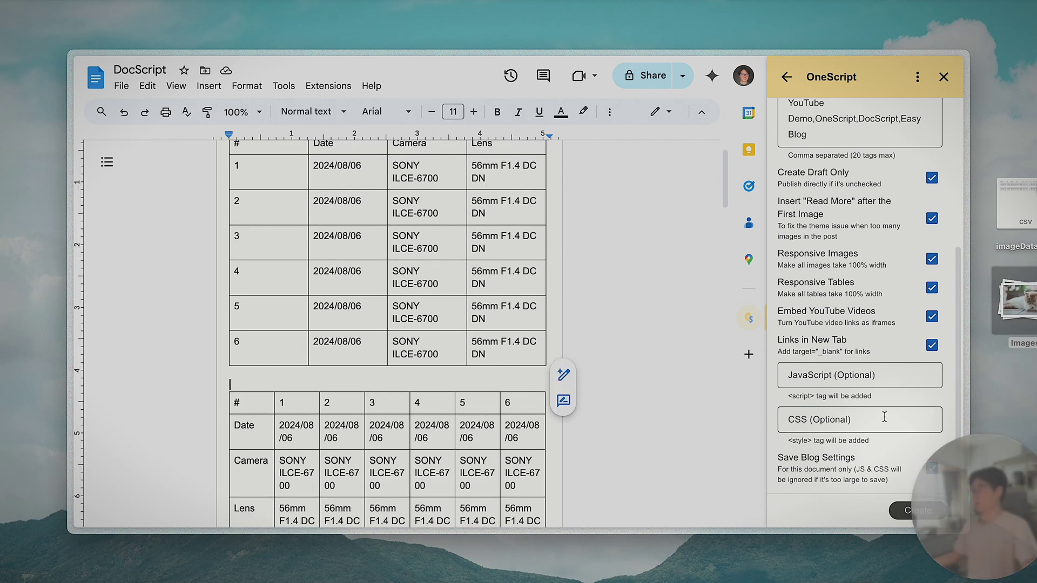
Switch to the SlideScript presentation in the browser's OneScript folder and give it the full window width
{"action": "key", "text": "super+s"}
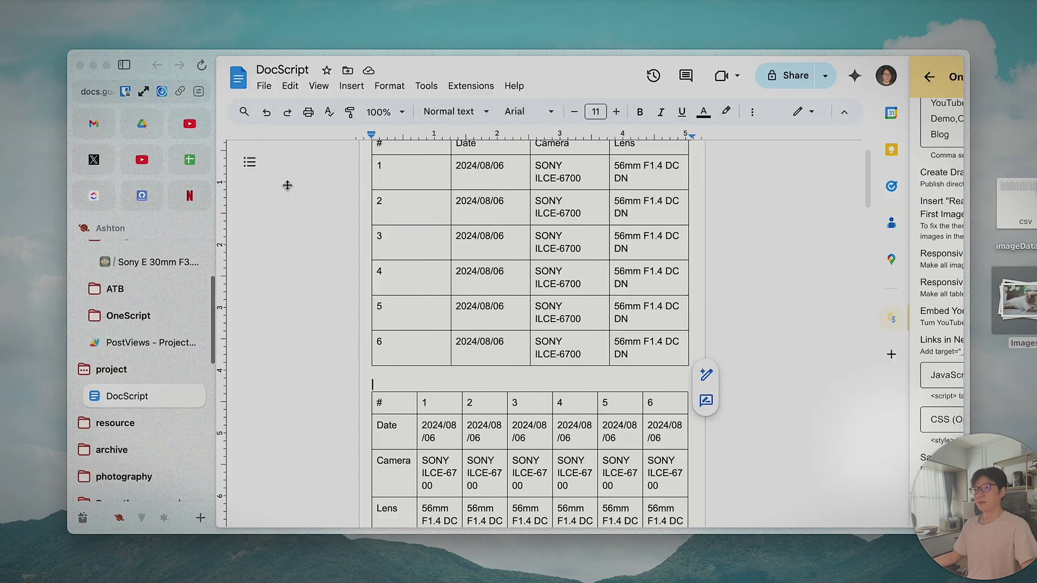
{"action": "left_click", "coordinate": [198, 371]}
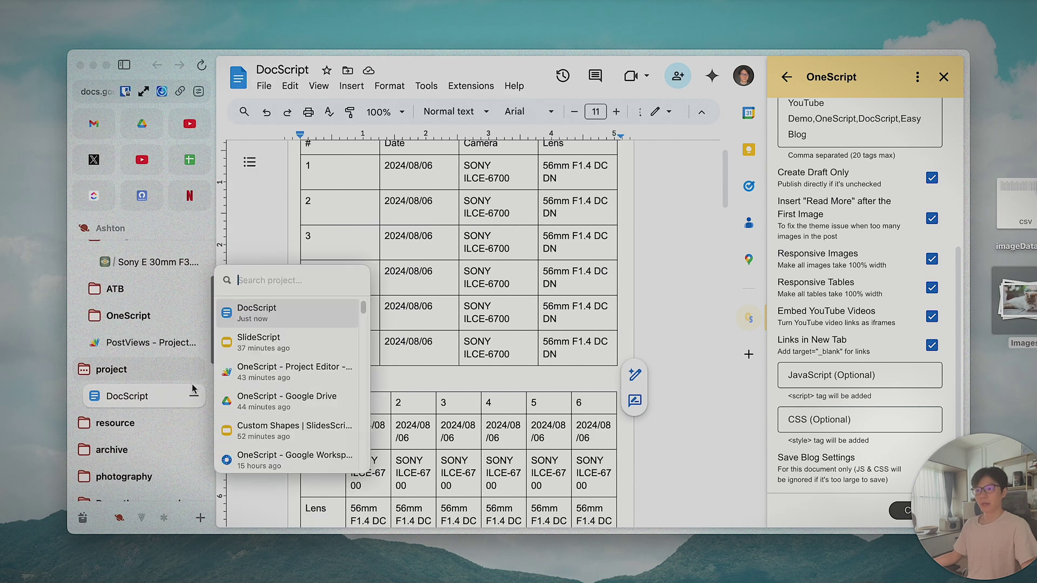
{"action": "left_click", "coordinate": [366, 383]}
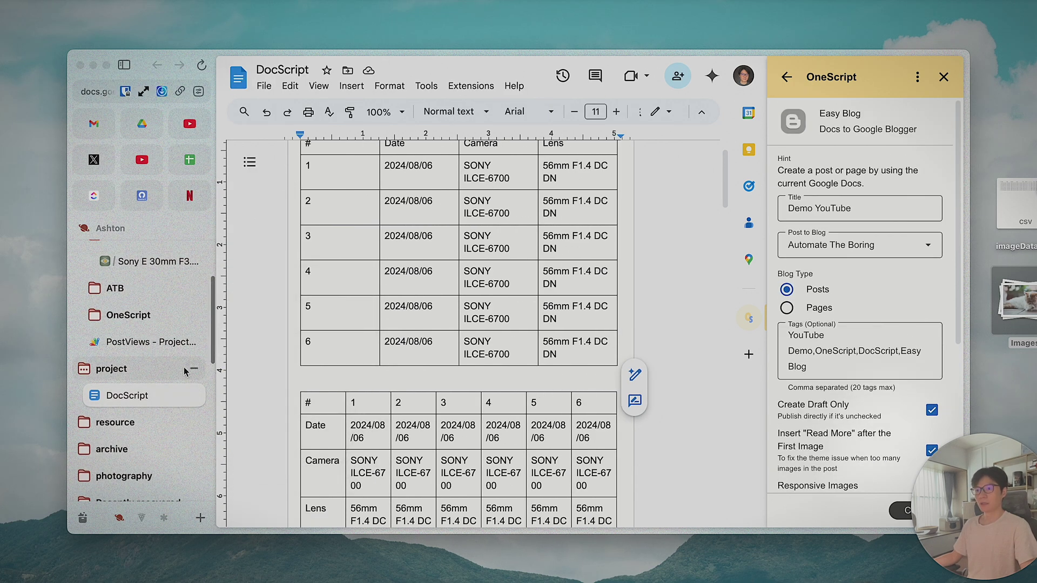
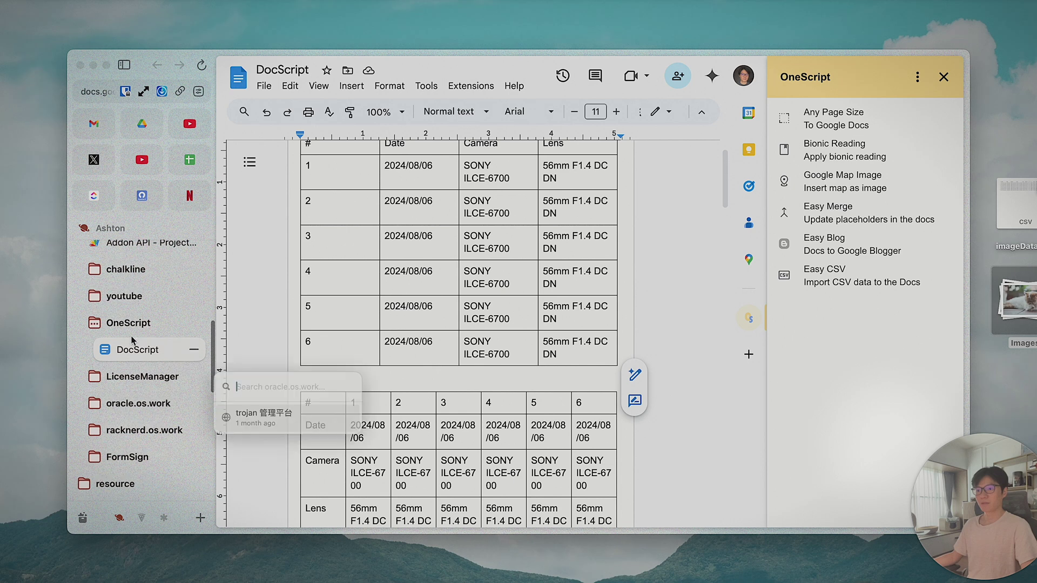
{"action": "left_click", "coordinate": [139, 457]}
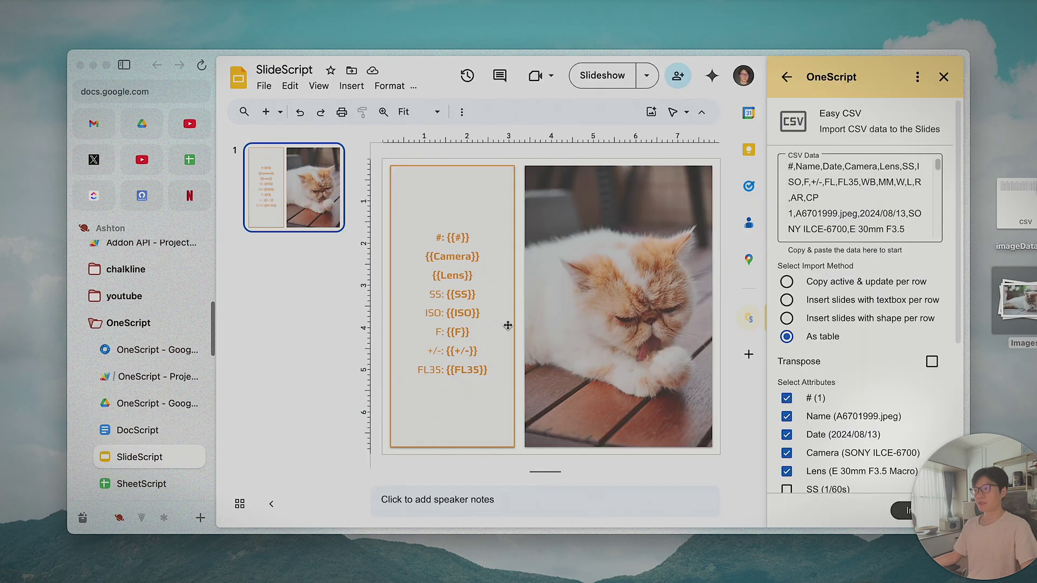
{"action": "key", "text": "super+s"}
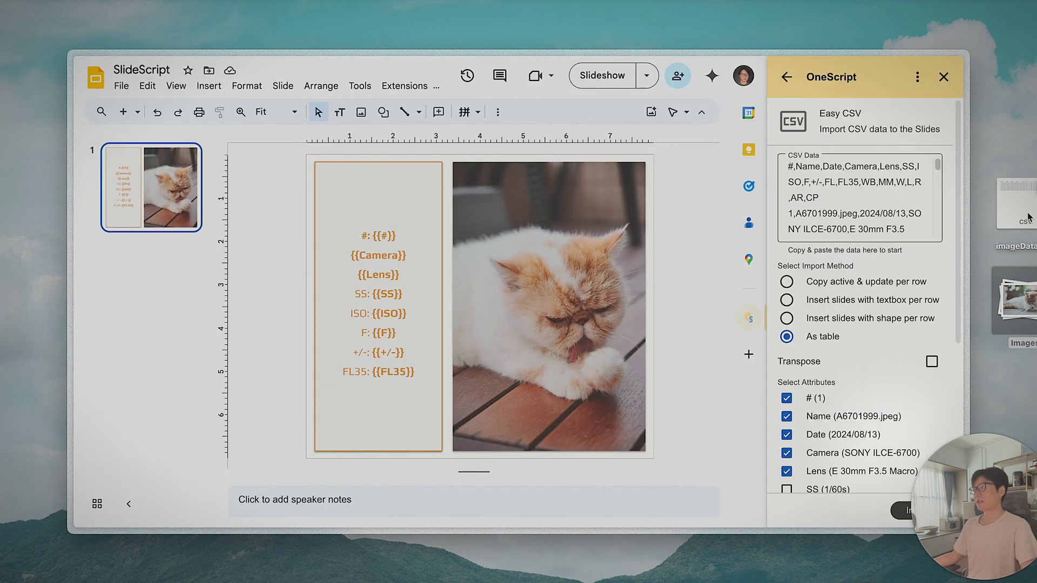
{"action": "right_click", "coordinate": [1030, 208]}
{"action": "mouse_move", "coordinate": [988, 231]}
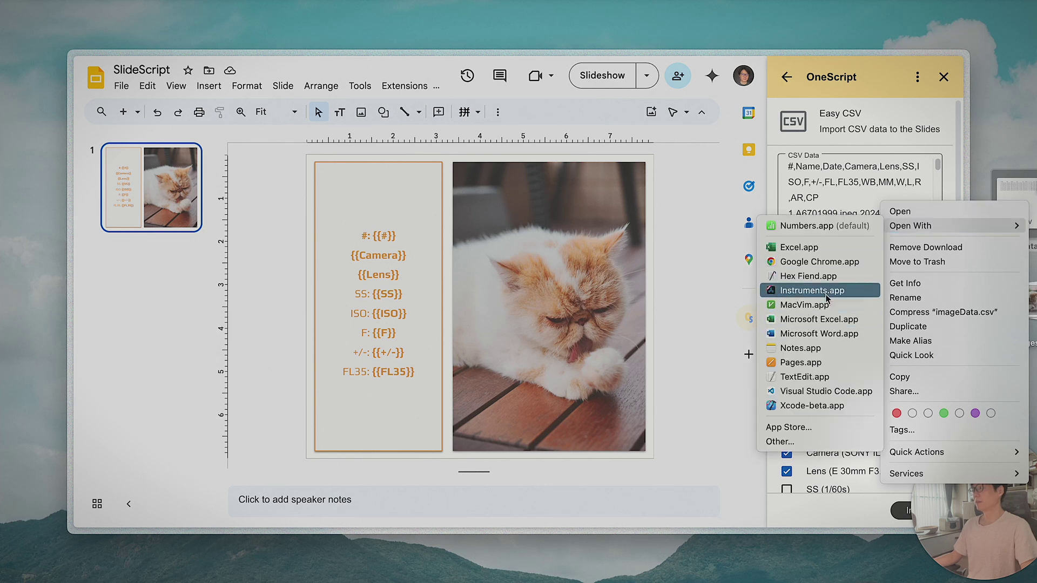
{"action": "key", "text": "Escape"}
{"action": "left_click", "coordinate": [853, 214]}
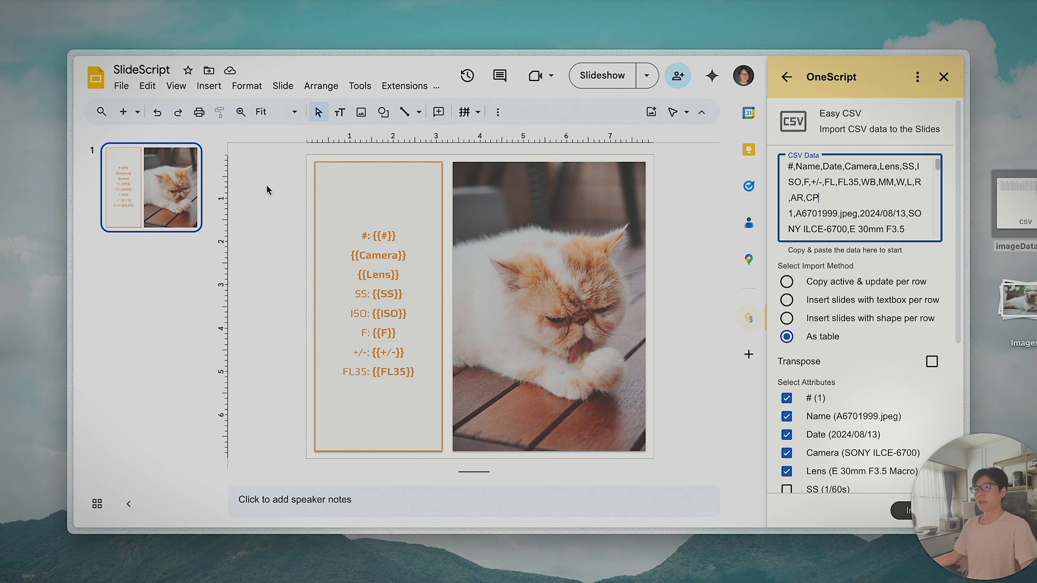
Examine the template slide's text shape and its #, Camera and Lens placeholders beside the photo
{"action": "left_click", "coordinate": [154, 196]}
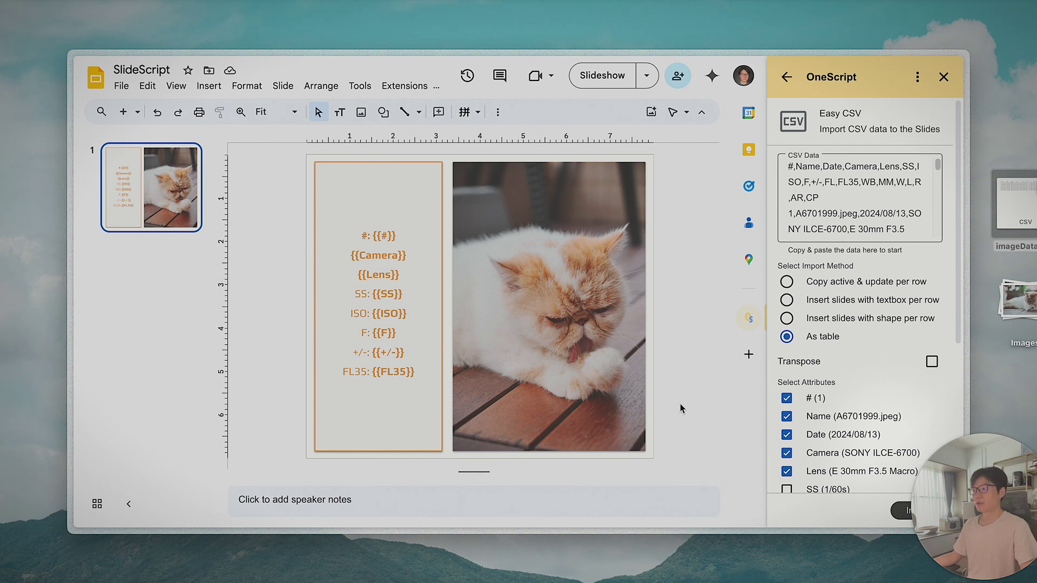
{"action": "left_click", "coordinate": [355, 400]}
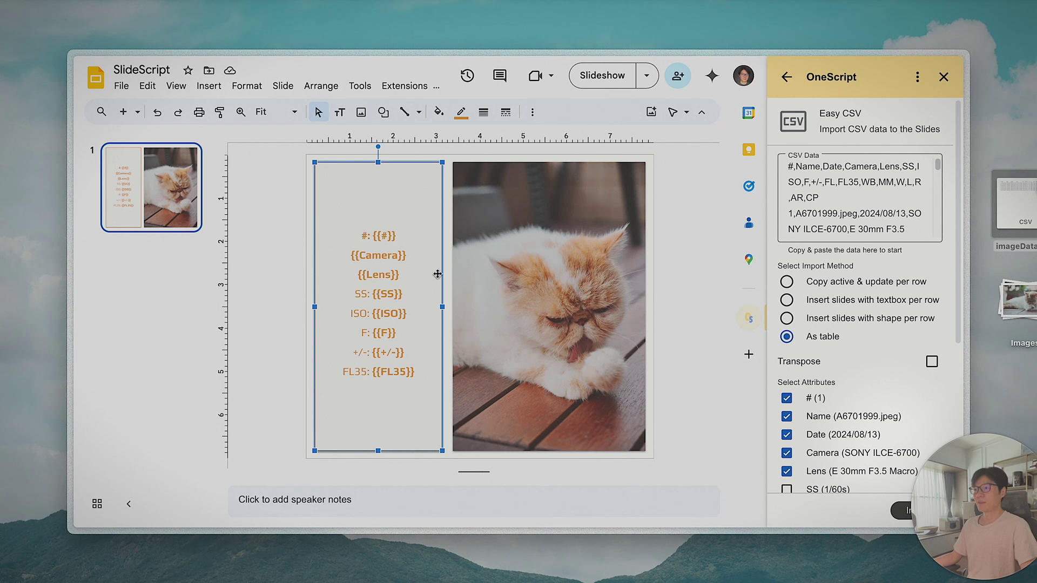
{"action": "left_click", "coordinate": [160, 216]}
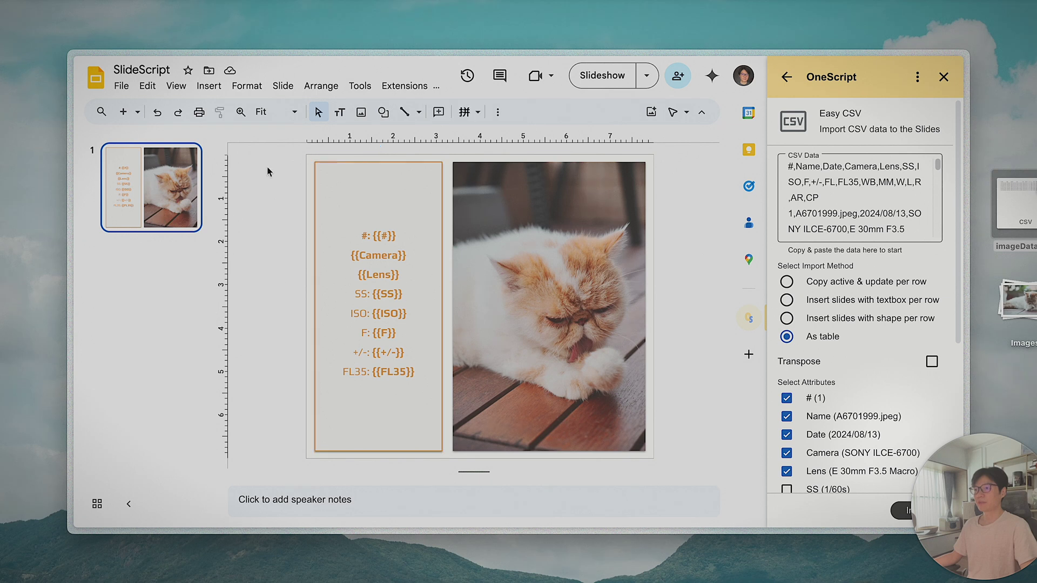
{"action": "left_click", "coordinate": [370, 239]}
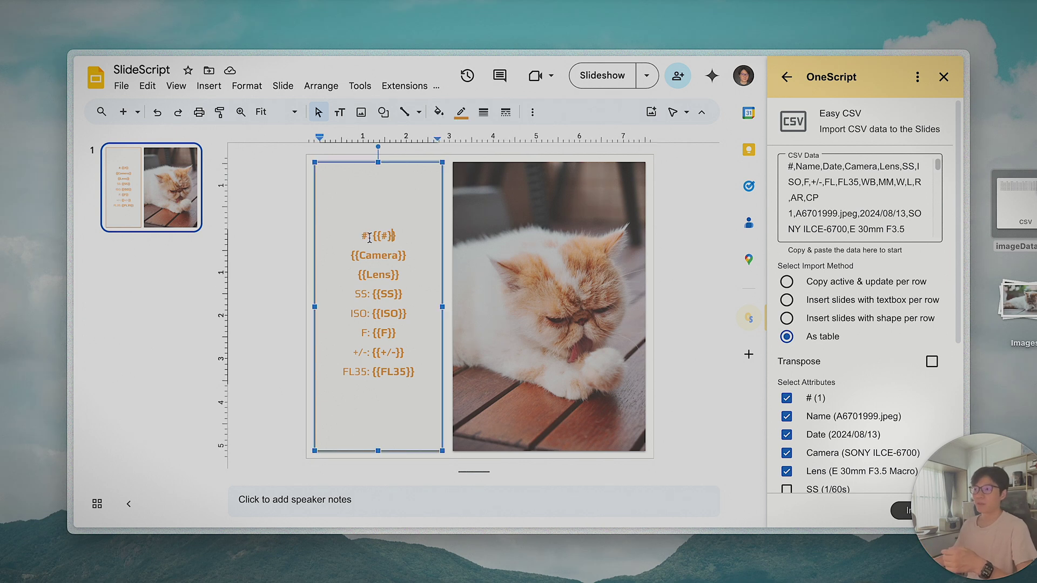
{"action": "triple_click", "coordinate": [365, 255]}
{"action": "left_click", "coordinate": [362, 274]}
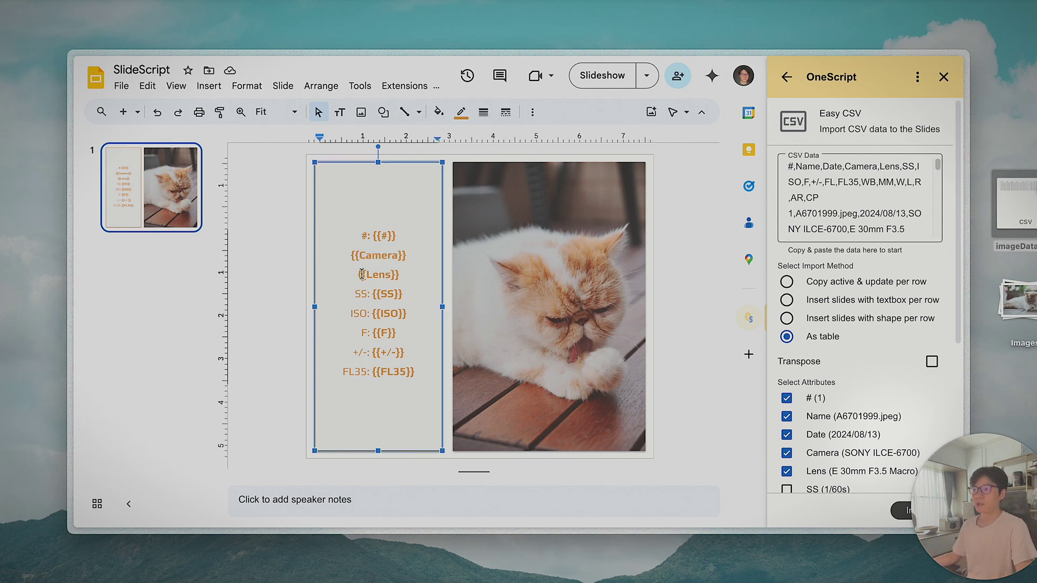
{"action": "key", "text": "Escape"}
{"action": "key", "text": "Escape"}
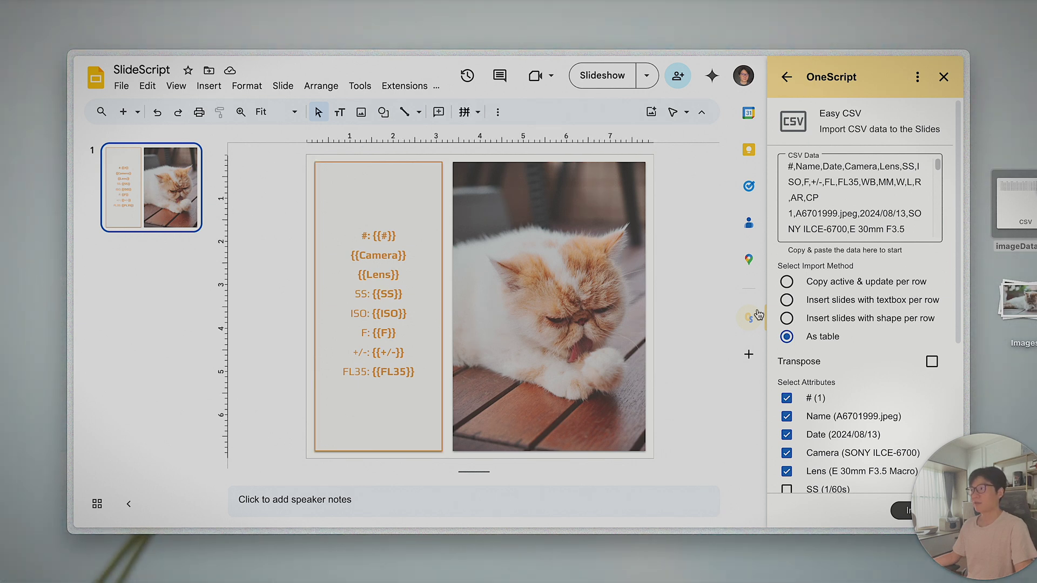
Import the CSV data with the "Copy active & update per row" method, using the template slide's placeholders from the available list
{"action": "left_click", "coordinate": [809, 283]}
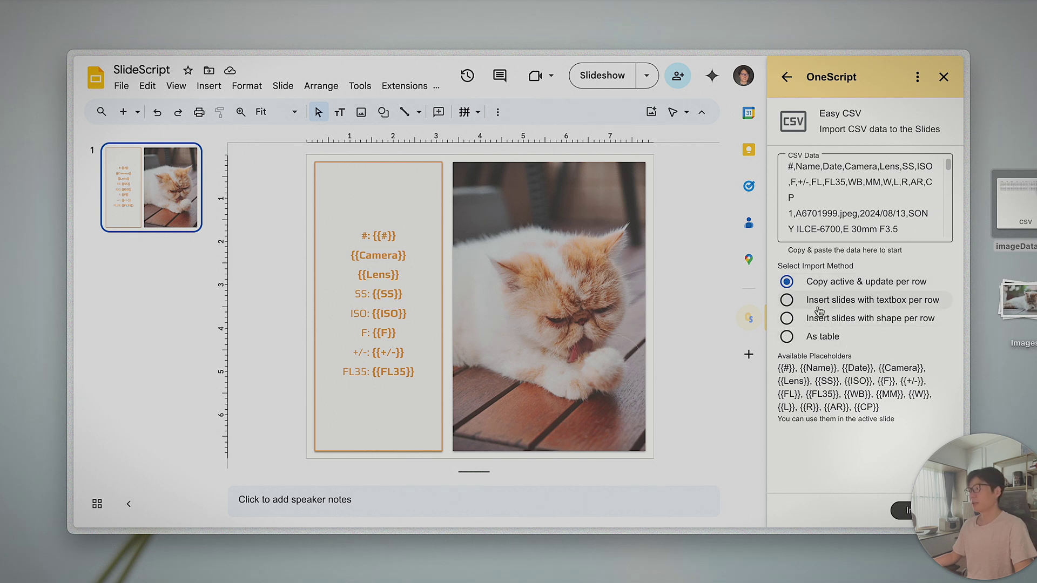
{"action": "left_click_drag", "start_coordinate": [780, 370], "coordinate": [891, 412]}
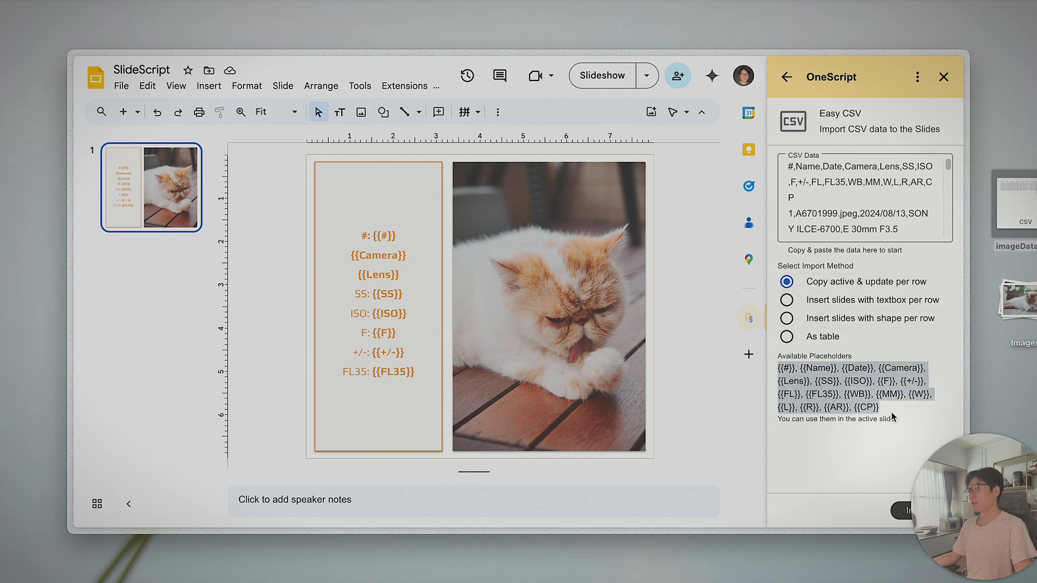
{"action": "left_click", "coordinate": [878, 175]}
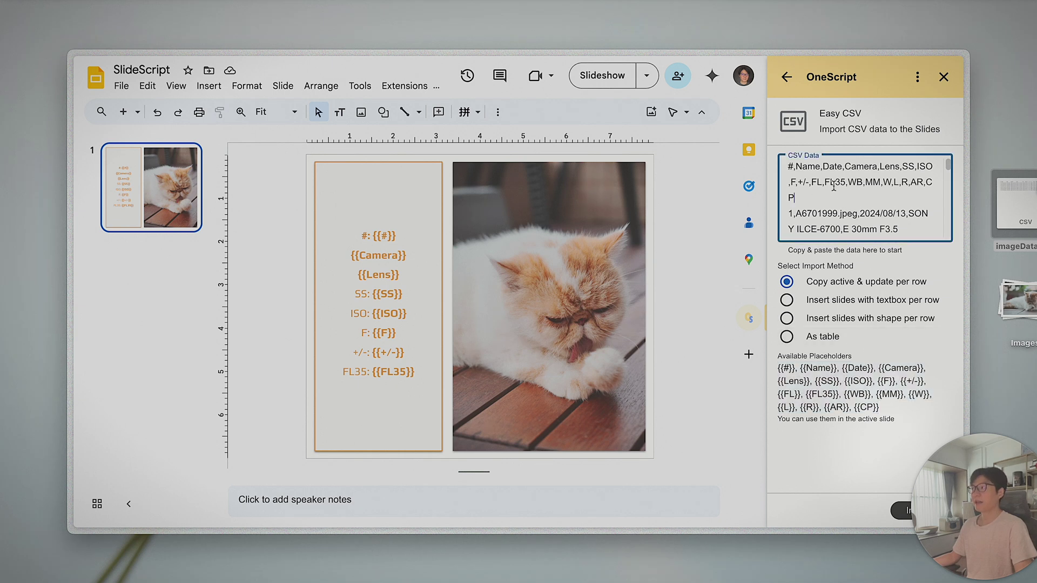
{"action": "left_click_drag", "start_coordinate": [899, 413], "coordinate": [778, 369]}
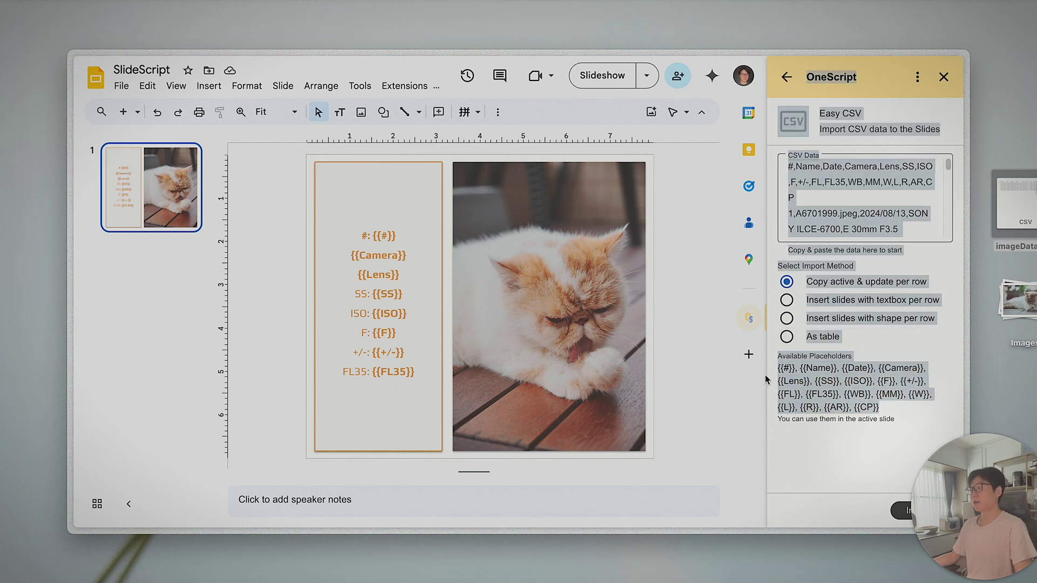
{"action": "left_click", "coordinate": [378, 236]}
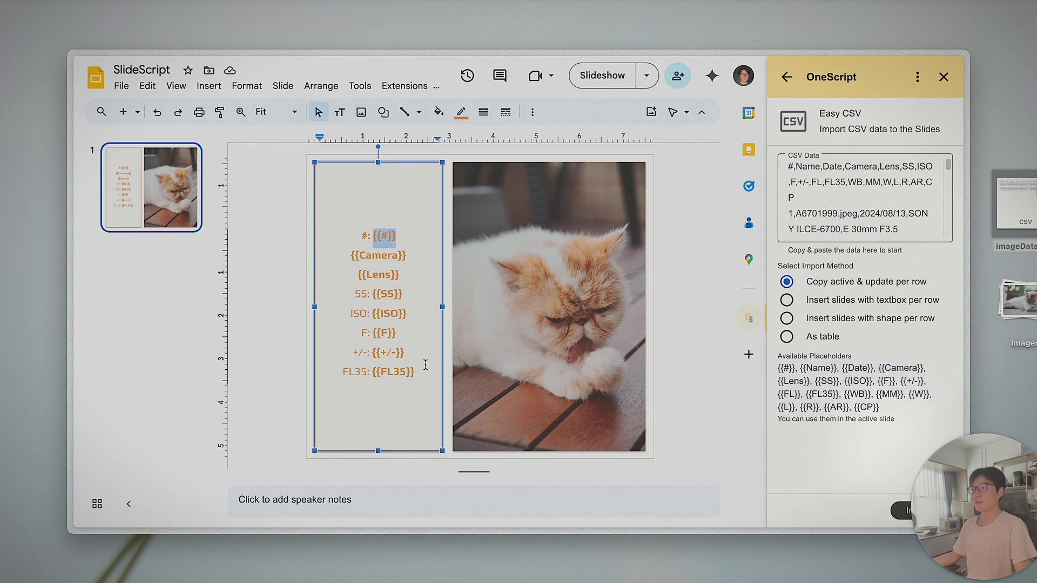
{"action": "left_click", "coordinate": [803, 457]}
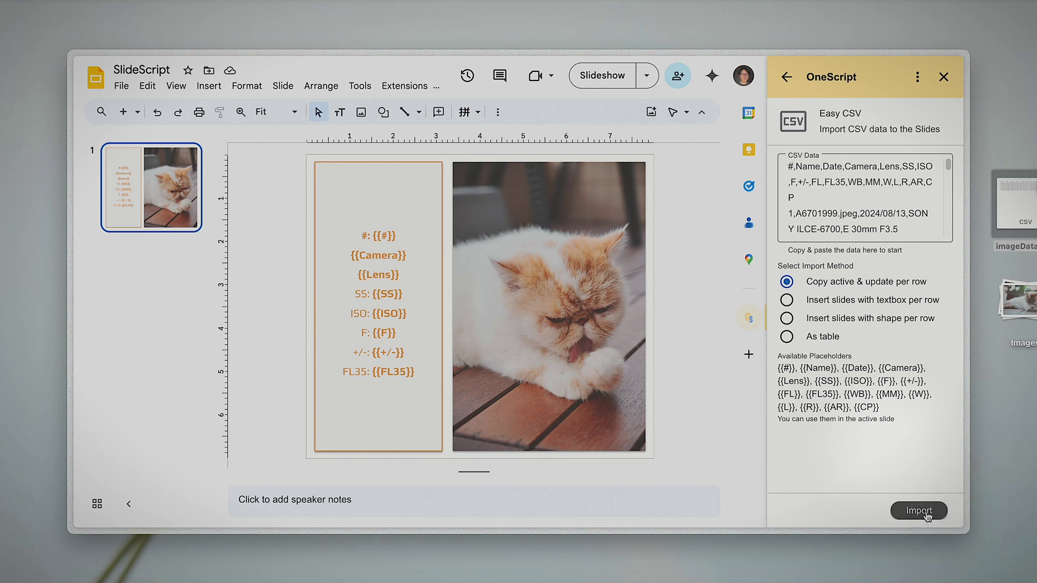
{"action": "left_click", "coordinate": [918, 511]}
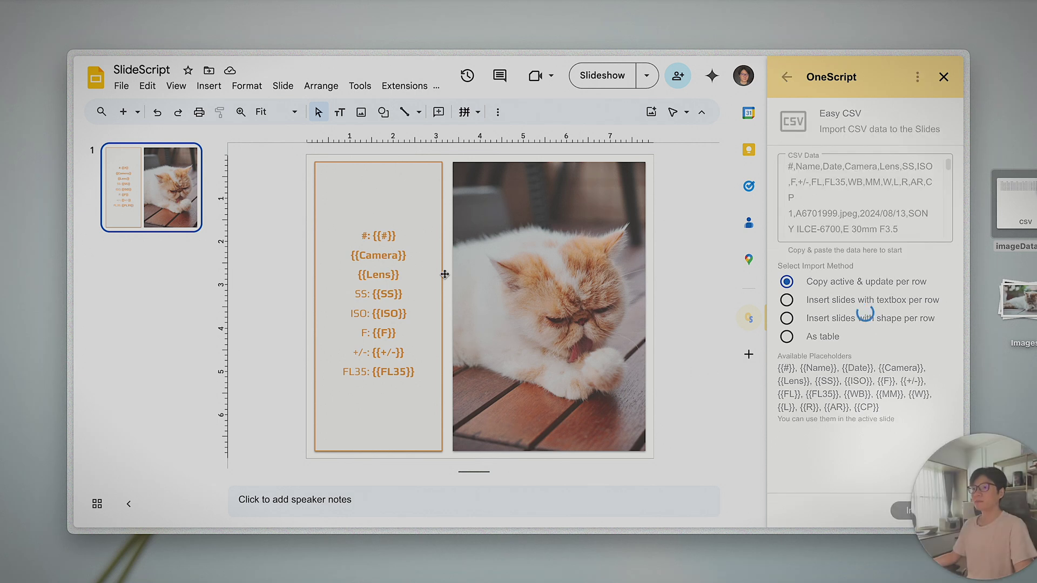
Compare the template slide with the slides generated from it, checking the filled-in number and camera details on each
{"action": "left_click", "coordinate": [179, 383]}
{"action": "left_click", "coordinate": [156, 213]}
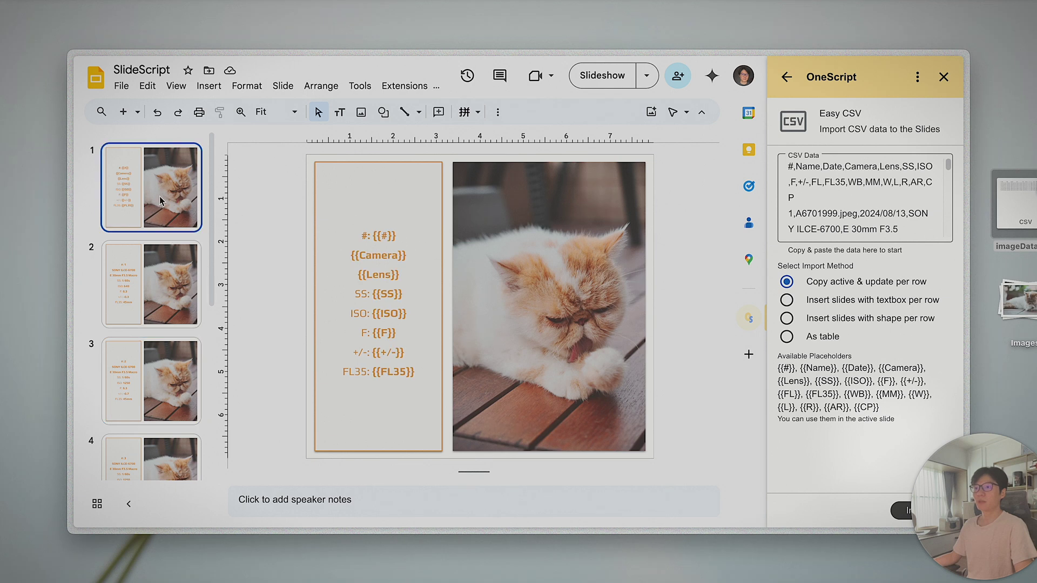
{"action": "left_click", "coordinate": [192, 266]}
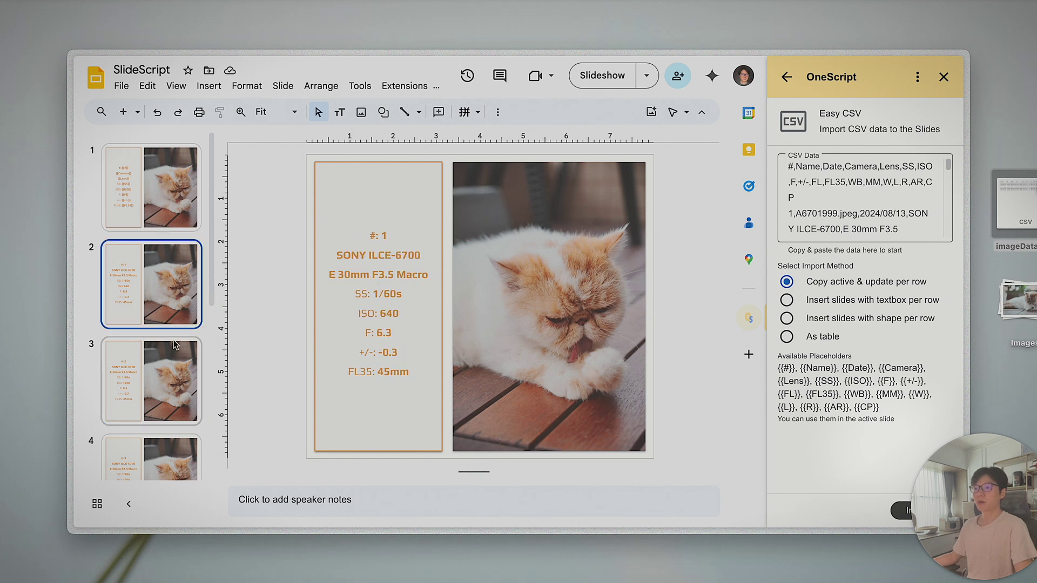
{"action": "left_click", "coordinate": [385, 238]}
{"action": "left_click_drag", "start_coordinate": [362, 234], "coordinate": [406, 237]}
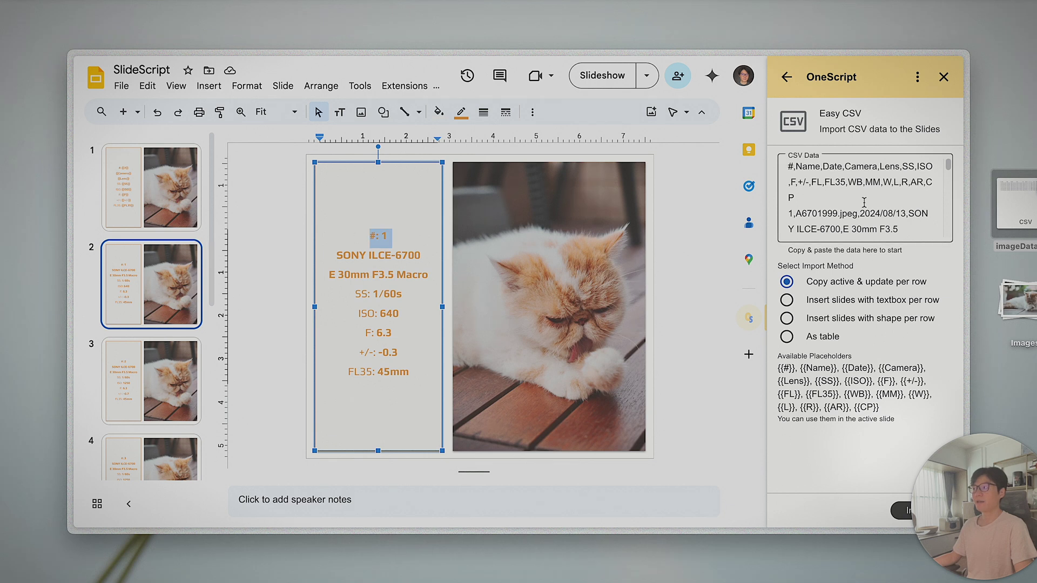
{"action": "key", "text": "Page_Down"}
{"action": "key", "text": "Page_Down"}
{"action": "key", "text": "Page_Down"}
{"action": "key", "text": "Page_Down"}
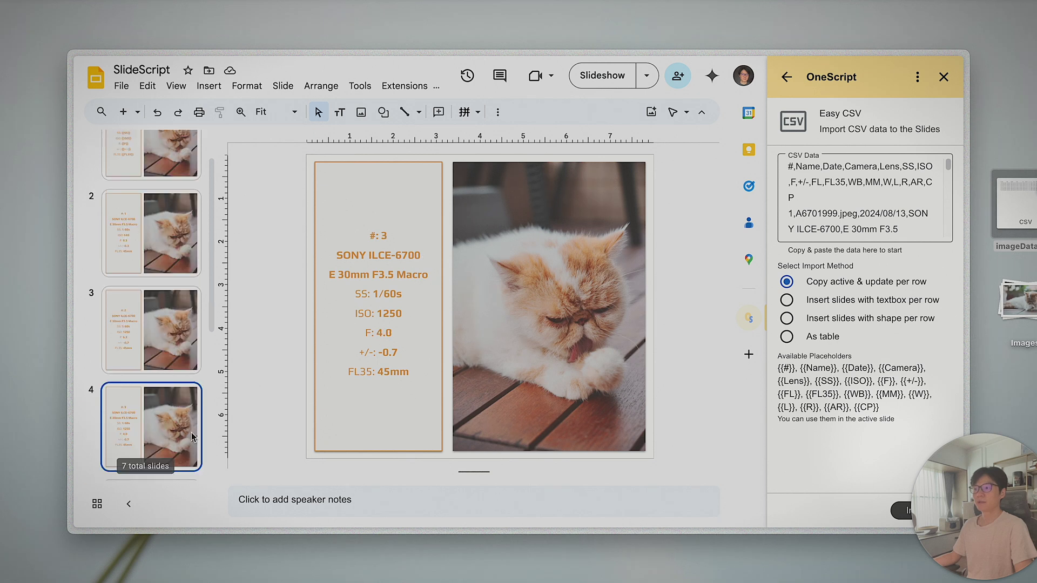
{"action": "left_click", "coordinate": [161, 408]}
Survey all generated slides in grid view, and return to the template slide in the normal view
{"action": "left_click", "coordinate": [98, 504]}
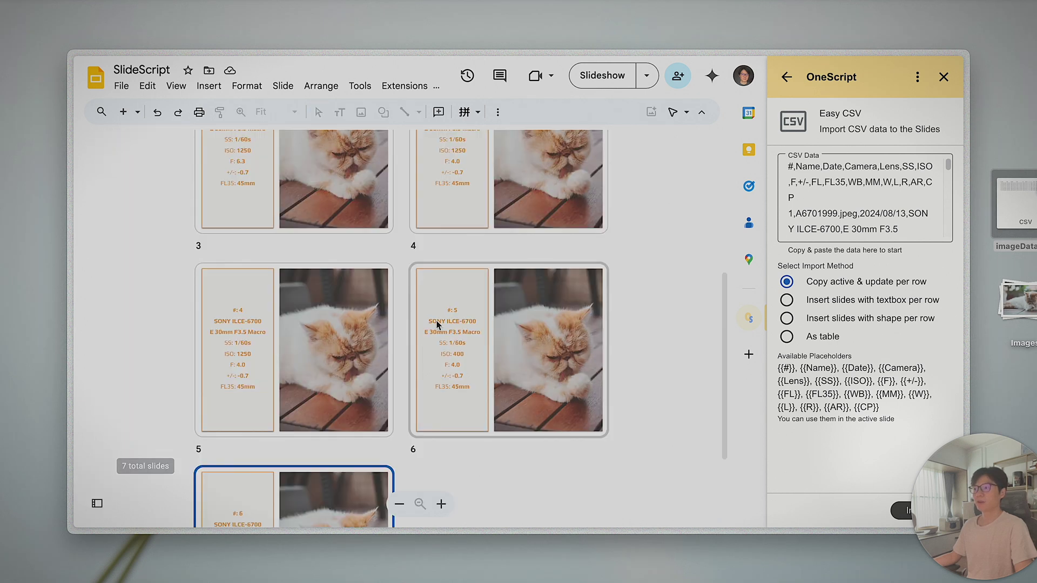
{"action": "scroll", "coordinate": [435, 319], "scroll_direction": "up", "scroll_amount": 5}
{"action": "scroll", "coordinate": [436, 319], "scroll_direction": "down", "scroll_amount": 8}
{"action": "left_click", "coordinate": [97, 503]}
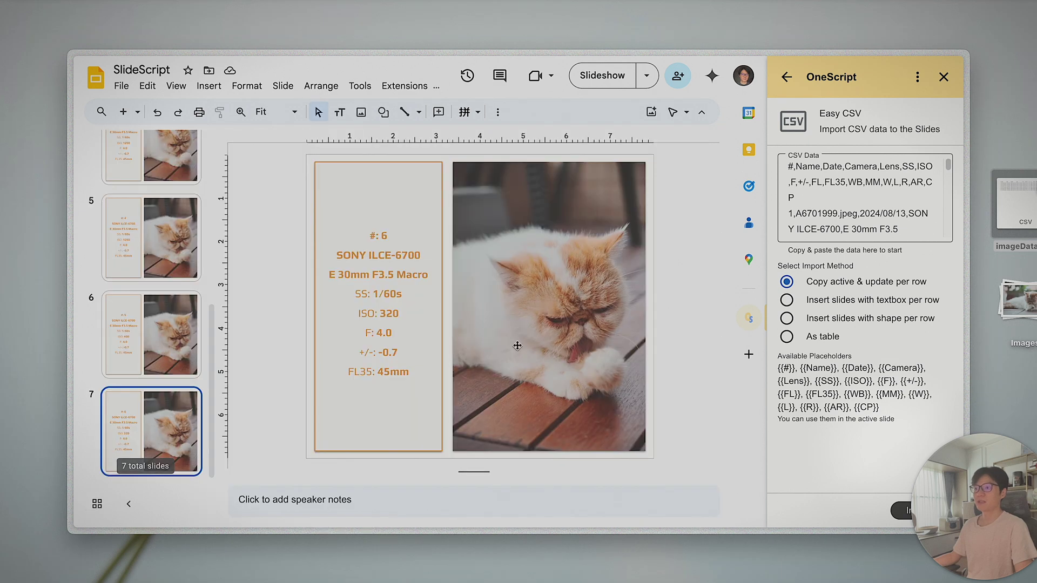
{"action": "scroll", "coordinate": [196, 312], "scroll_direction": "up", "scroll_amount": 10}
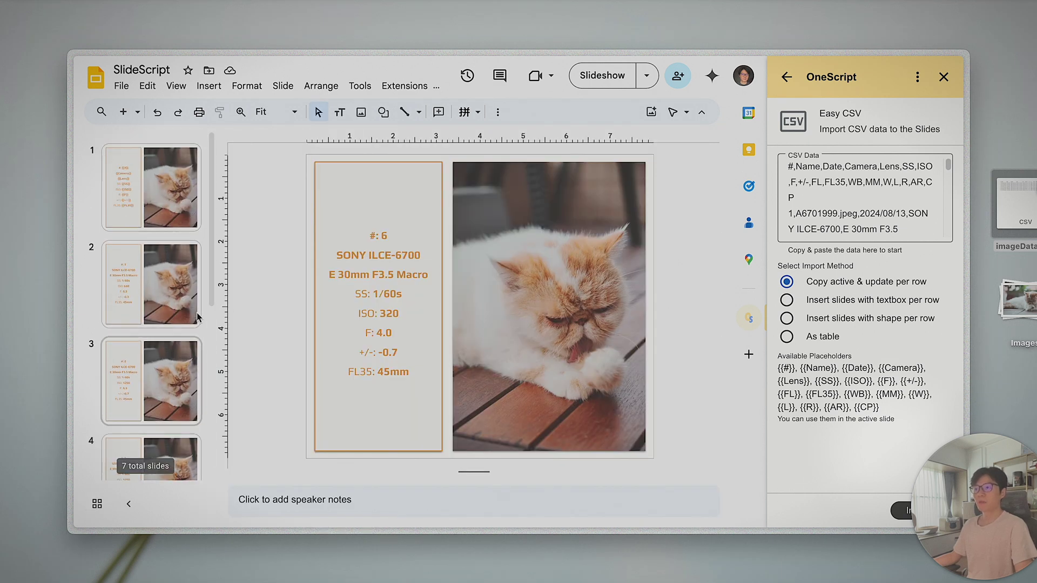
{"action": "left_click", "coordinate": [153, 216]}
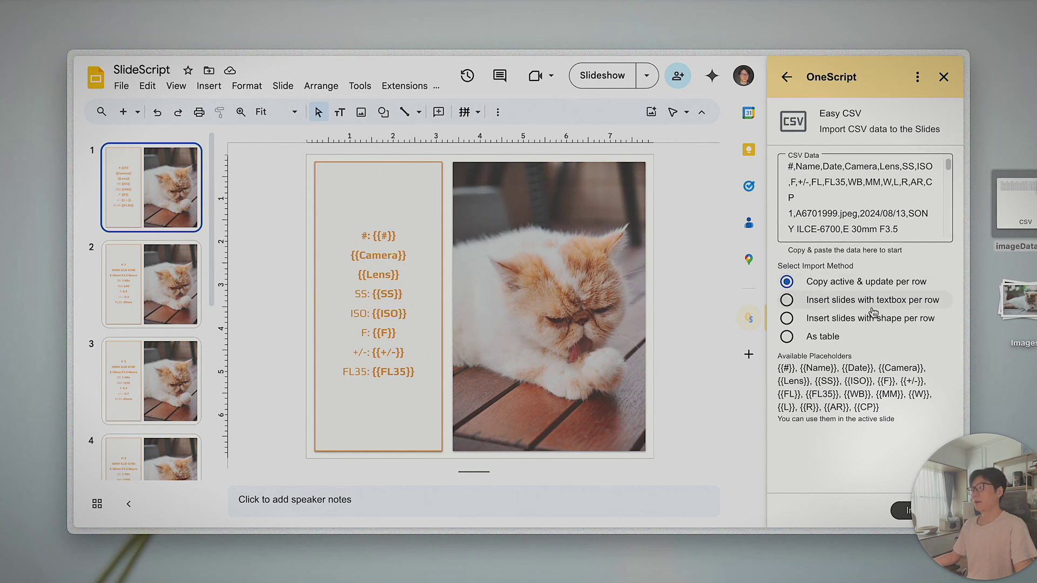
Delete slides 2 to 7 generated from the template, leaving only the template slide
{"action": "left_click", "coordinate": [184, 297]}
{"action": "scroll", "coordinate": [188, 401], "scroll_direction": "down", "scroll_amount": 6}
{"action": "left_click", "coordinate": [187, 401], "text": "shift"}
{"action": "key", "text": "Delete"}
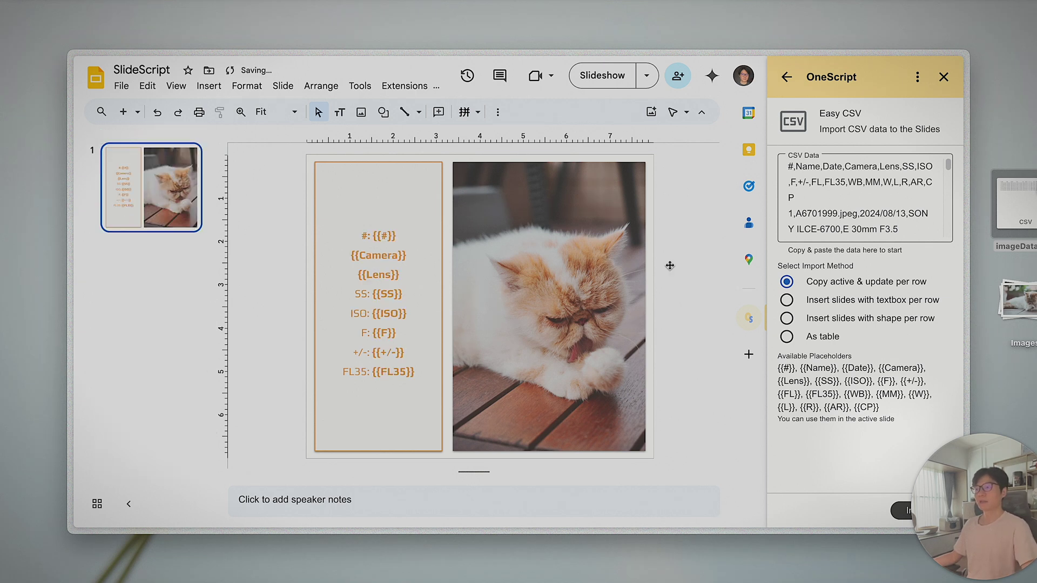
Import the CSV as slides with a textbox per row, including the #, Name, Date, Camera, Lens, SS and ISO attributes
{"action": "left_click", "coordinate": [787, 301]}
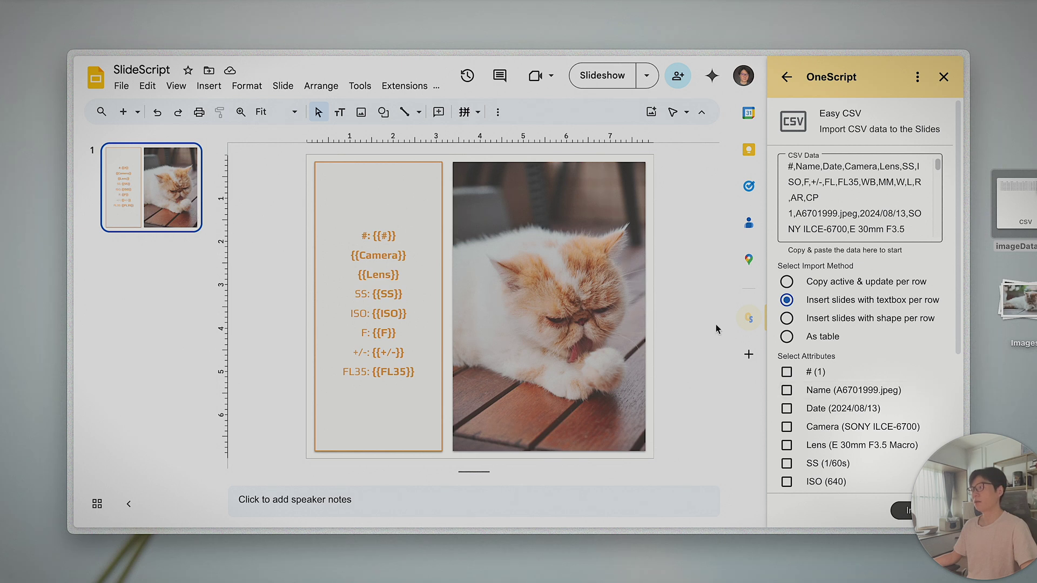
{"action": "left_click", "coordinate": [786, 371]}
{"action": "left_click", "coordinate": [787, 390]}
{"action": "left_click", "coordinate": [787, 408]}
{"action": "left_click", "coordinate": [787, 426]}
{"action": "left_click", "coordinate": [787, 445]}
{"action": "left_click", "coordinate": [787, 463]}
{"action": "scroll", "coordinate": [819, 406], "scroll_direction": "down", "scroll_amount": 2}
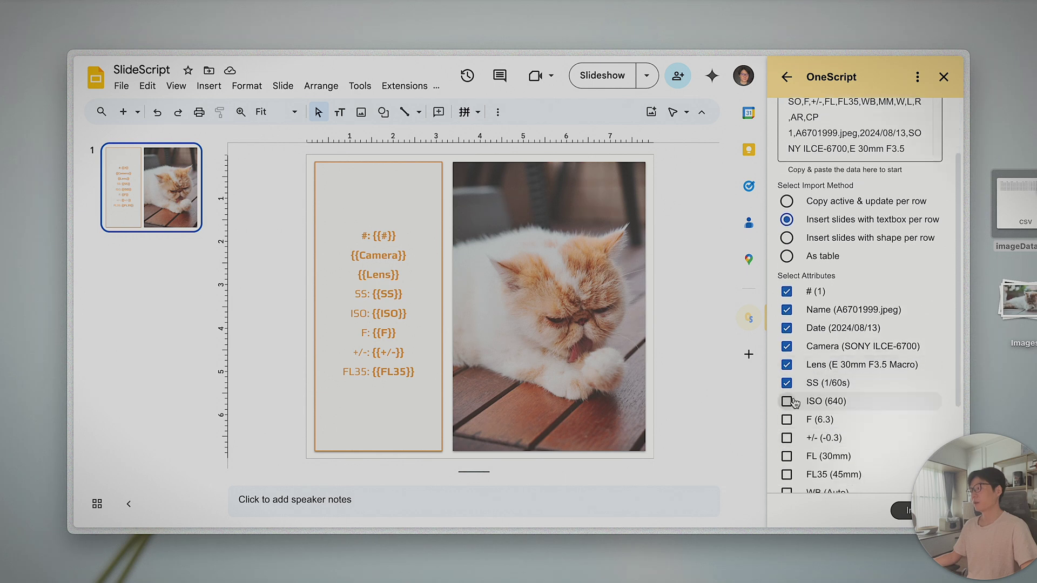
{"action": "scroll", "coordinate": [843, 412], "scroll_direction": "down", "scroll_amount": 3}
{"action": "left_click", "coordinate": [922, 510]}
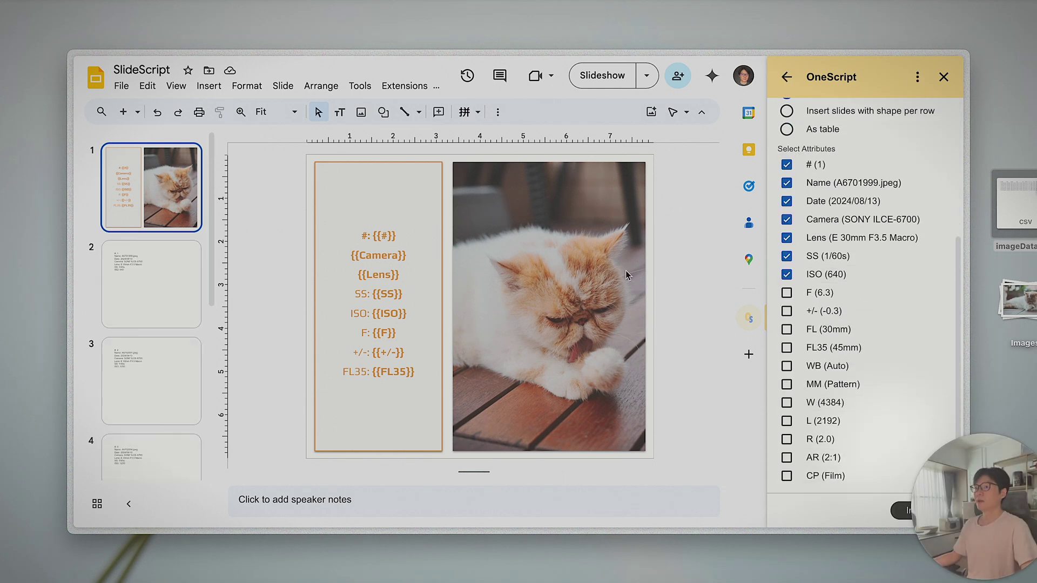
Review the inserted textbox slides and the attribute text each one contains
{"action": "left_click", "coordinate": [145, 270]}
{"action": "left_click", "coordinate": [151, 366]}
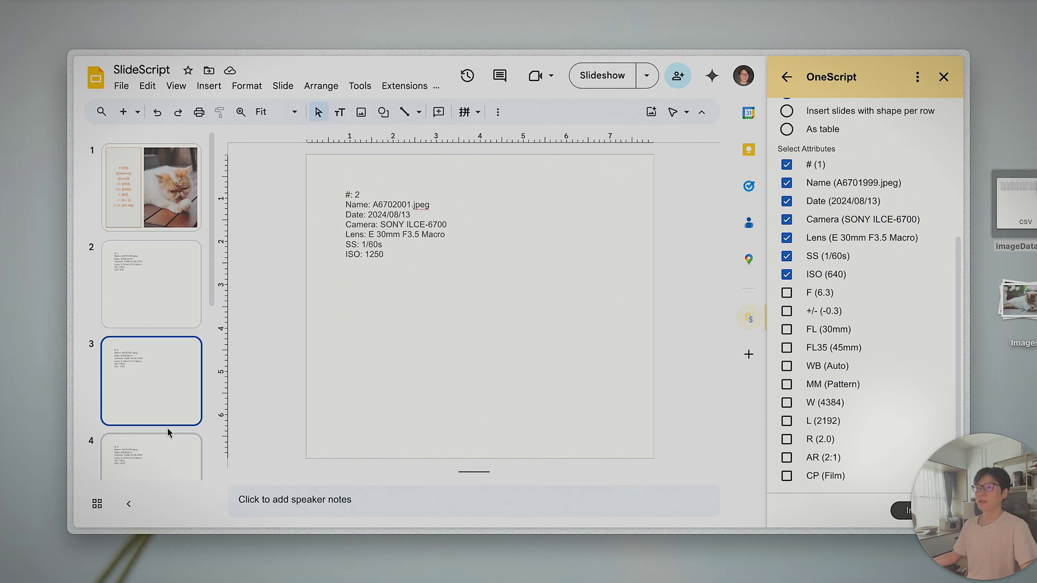
{"action": "left_click", "coordinate": [156, 465]}
{"action": "left_click", "coordinate": [382, 359]}
{"action": "scroll", "coordinate": [145, 414], "scroll_direction": "down", "scroll_amount": 3}
{"action": "left_click", "coordinate": [149, 277]}
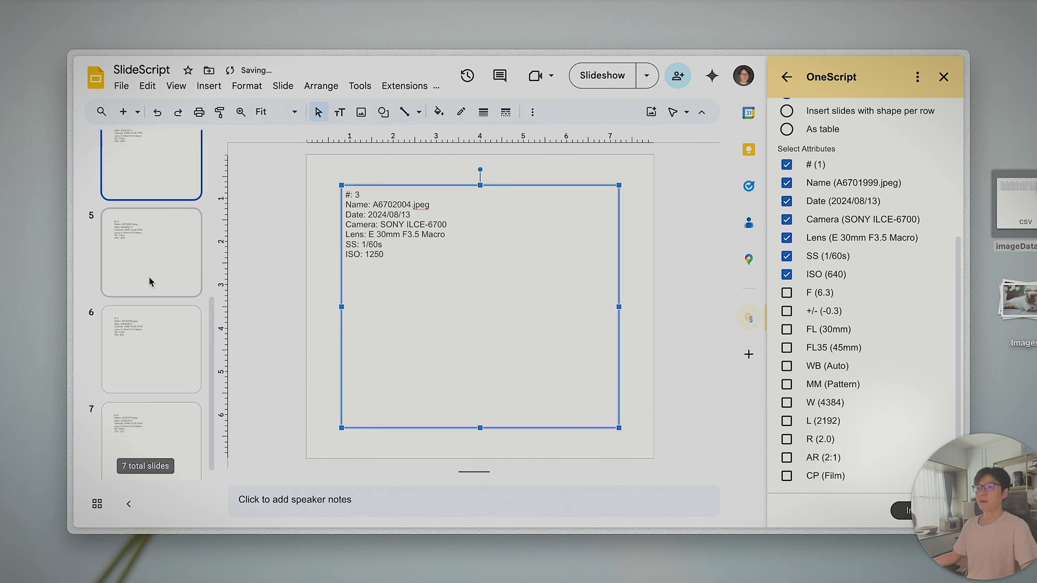
{"action": "left_click", "coordinate": [153, 325]}
{"action": "left_click", "coordinate": [163, 430]}
{"action": "left_click", "coordinate": [550, 245]}
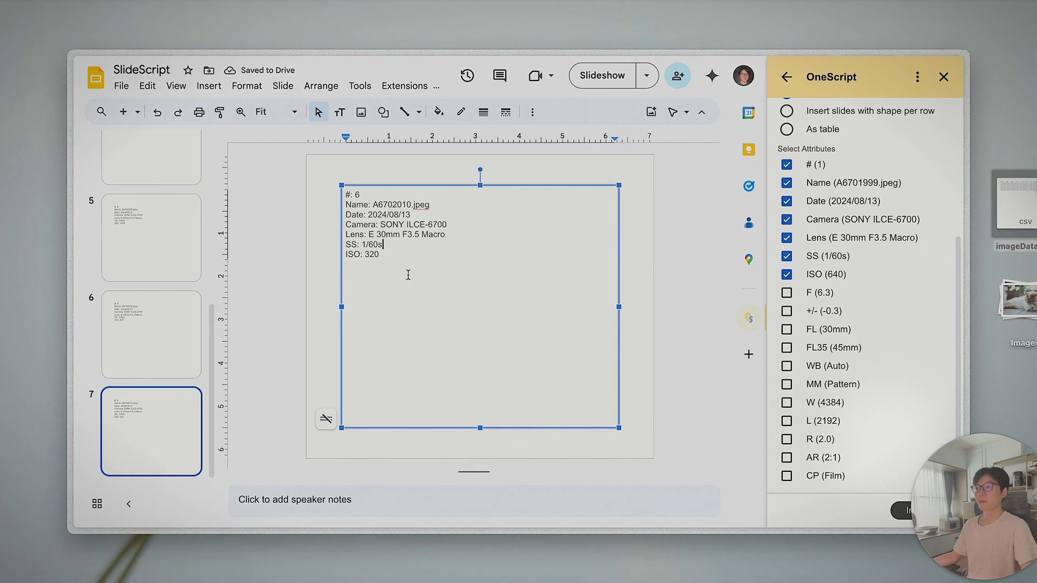
{"action": "left_click", "coordinate": [163, 345]}
{"action": "scroll", "coordinate": [153, 287], "scroll_direction": "up", "scroll_amount": 5}
{"action": "left_click", "coordinate": [153, 287]}
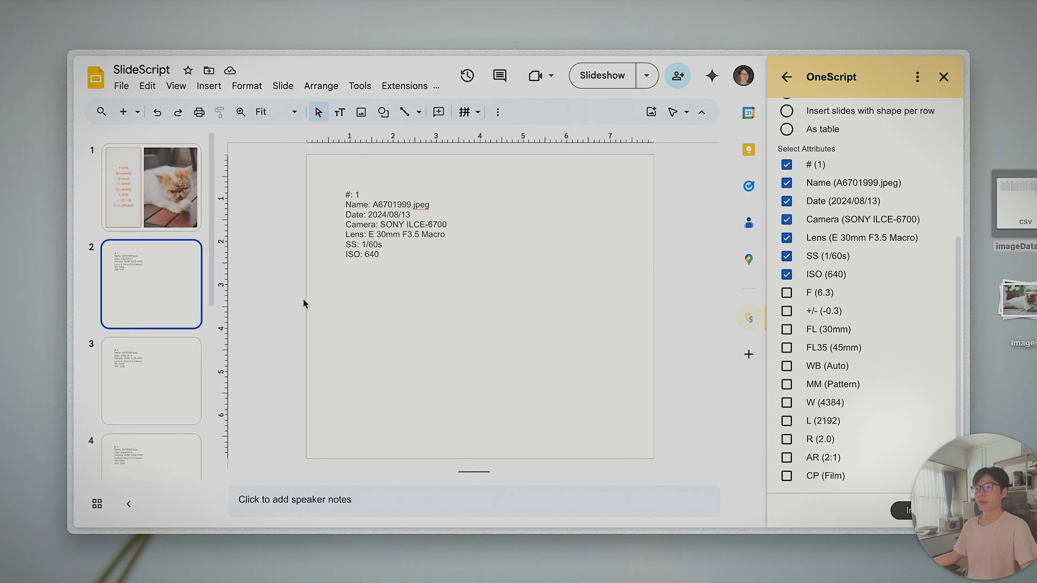
{"action": "left_click", "coordinate": [175, 440]}
{"action": "left_click", "coordinate": [166, 335]}
Delete the textbox slides 2 to 7 from the presentation
{"action": "key", "text": "Up"}
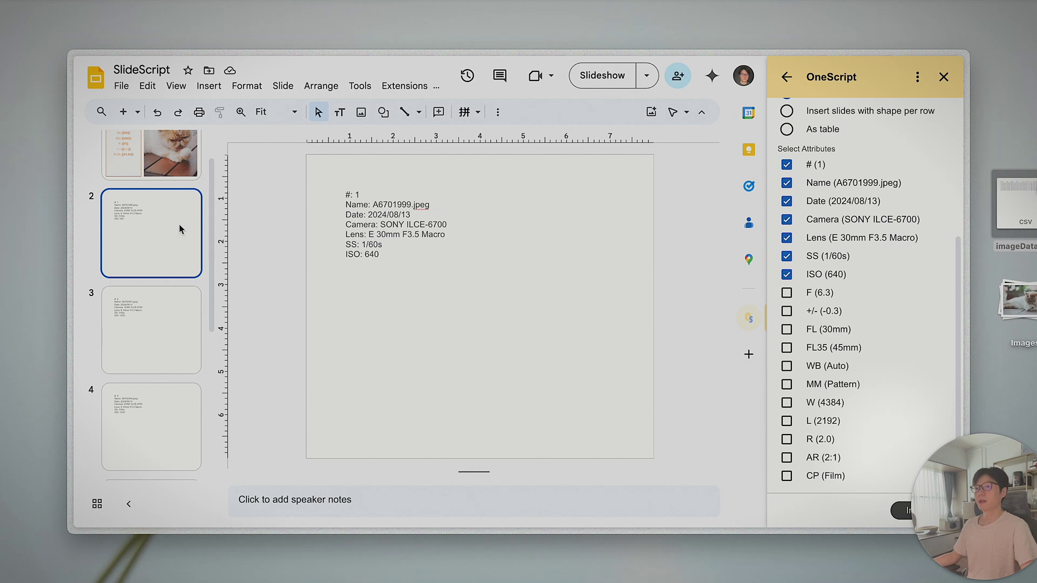
{"action": "scroll", "coordinate": [189, 324], "scroll_direction": "down", "scroll_amount": 5}
{"action": "left_click", "coordinate": [187, 415], "text": "shift"}
{"action": "key", "text": "Delete"}
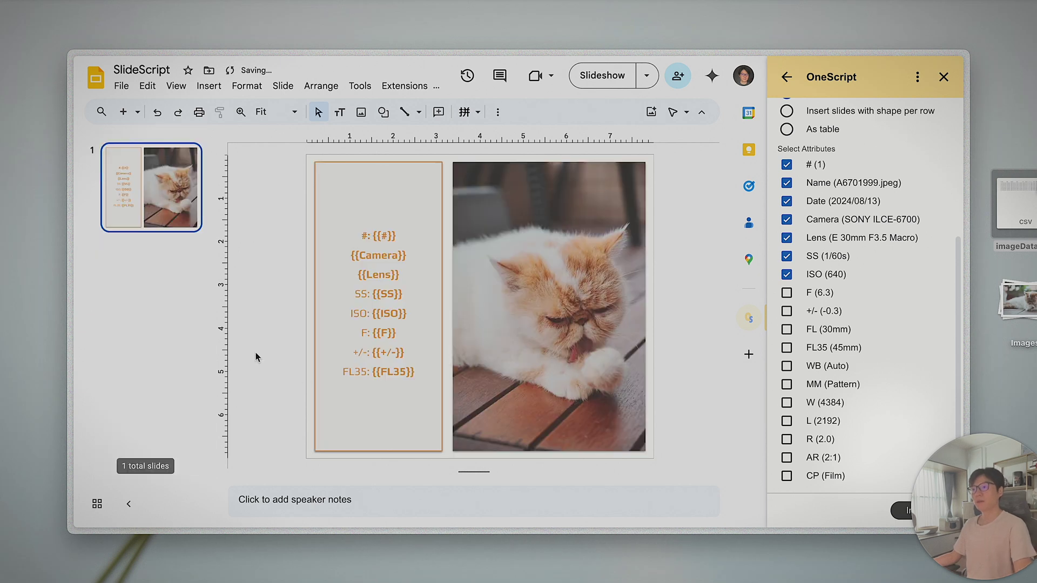
Import the CSV as slides with a shape per row, keeping the selected attributes # through ISO
{"action": "scroll", "coordinate": [861, 270], "scroll_direction": "up", "scroll_amount": 4}
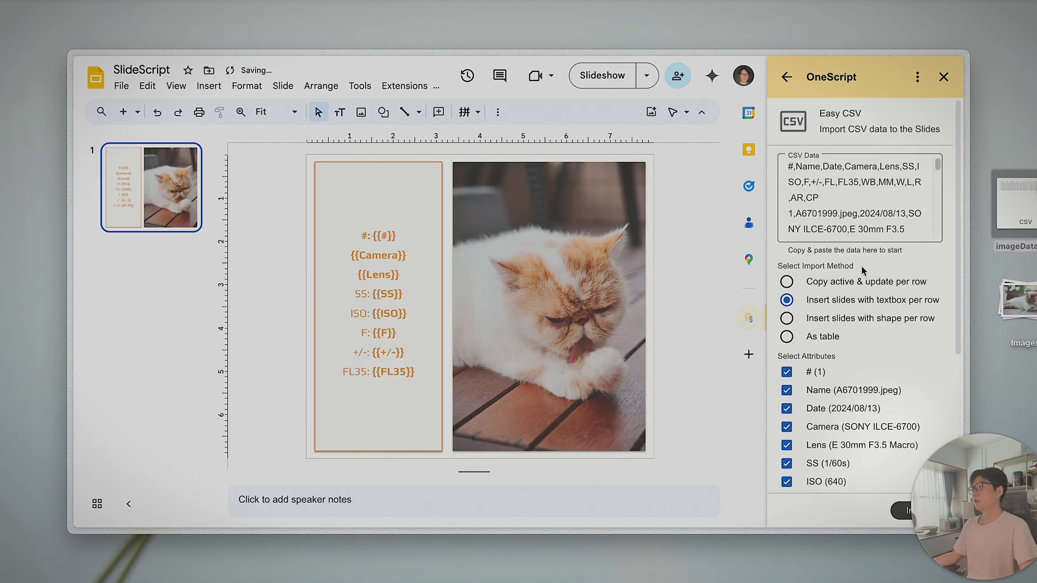
{"action": "left_click", "coordinate": [787, 320]}
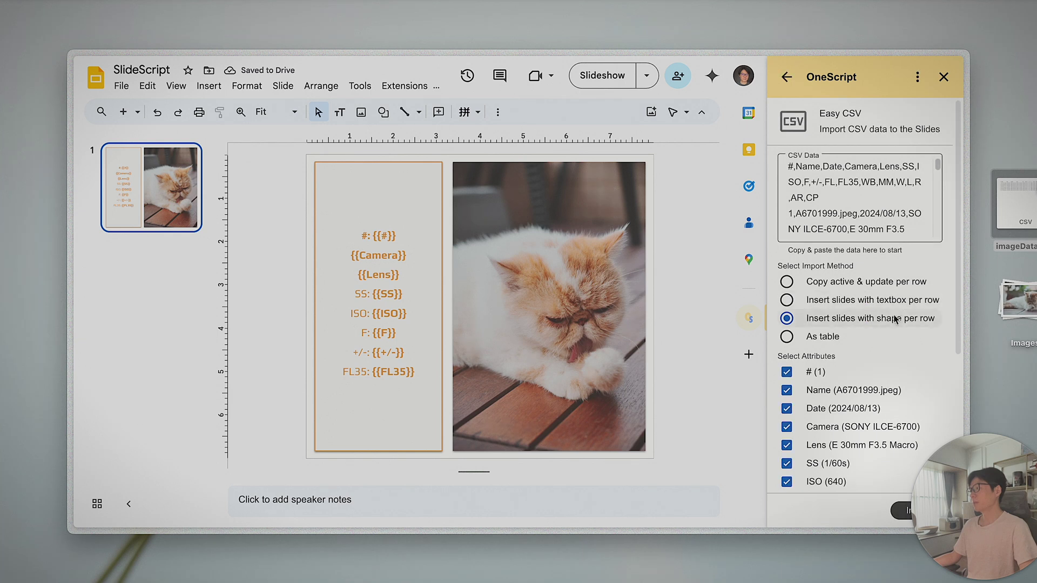
{"action": "scroll", "coordinate": [886, 427], "scroll_direction": "down", "scroll_amount": 4}
{"action": "left_click", "coordinate": [906, 511]}
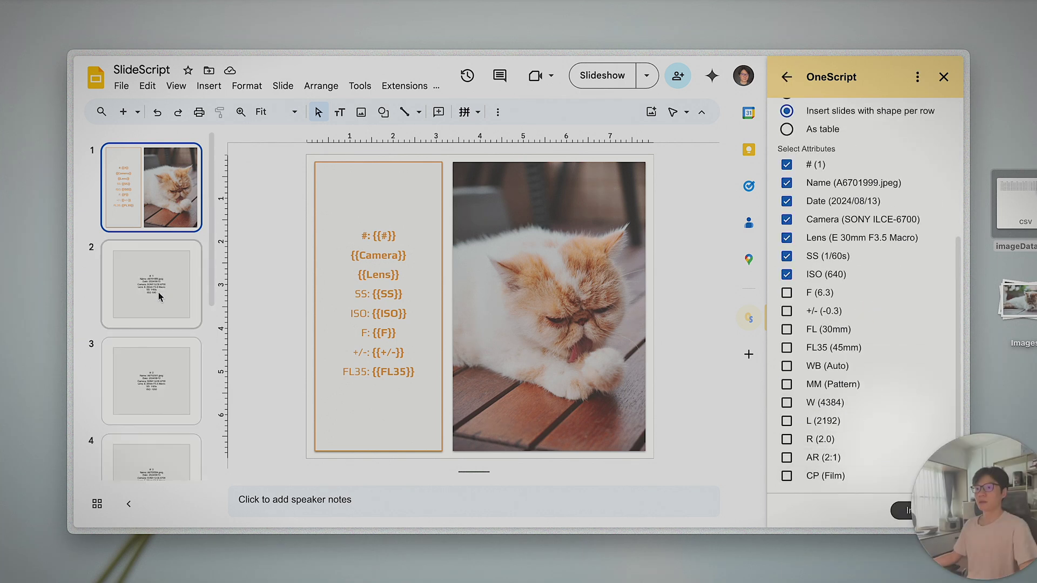
Examine the inserted shape slides, including the first one's rectangle and its centred attribute text
{"action": "left_click", "coordinate": [158, 292]}
{"action": "left_click", "coordinate": [602, 301]}
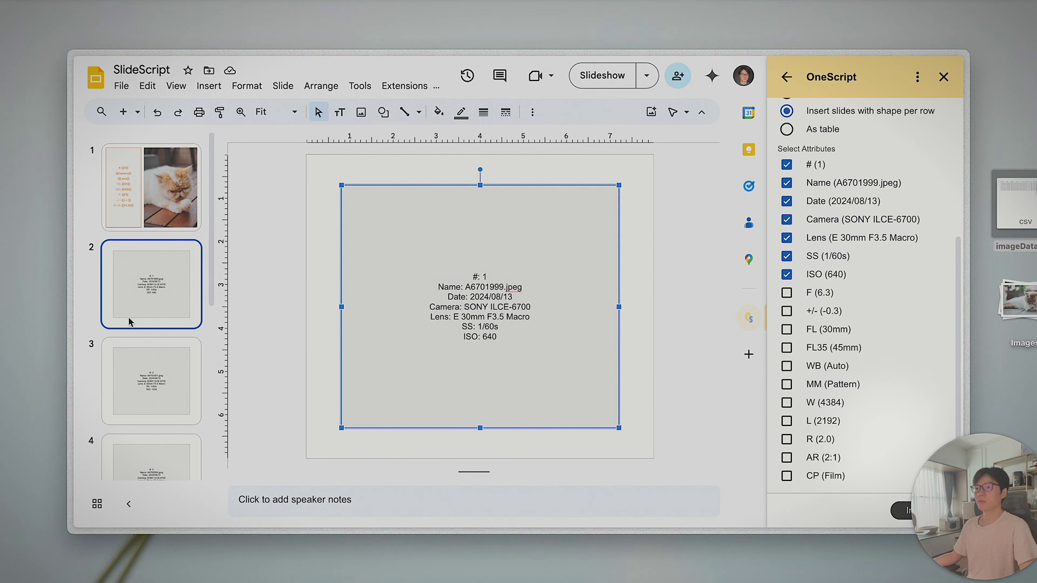
{"action": "left_click", "coordinate": [195, 365]}
{"action": "left_click", "coordinate": [168, 449]}
{"action": "key", "text": "Down"}
{"action": "scroll", "coordinate": [170, 432], "scroll_direction": "up", "scroll_amount": 3}
{"action": "left_click", "coordinate": [177, 285]}
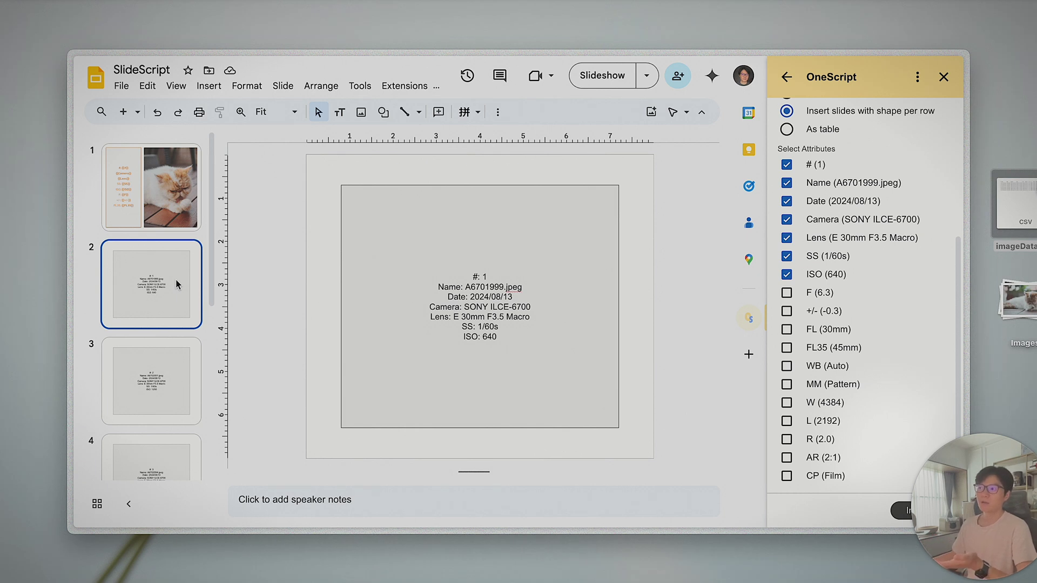
{"action": "left_click", "coordinate": [473, 273]}
{"action": "left_click_drag", "start_coordinate": [473, 273], "coordinate": [500, 343]}
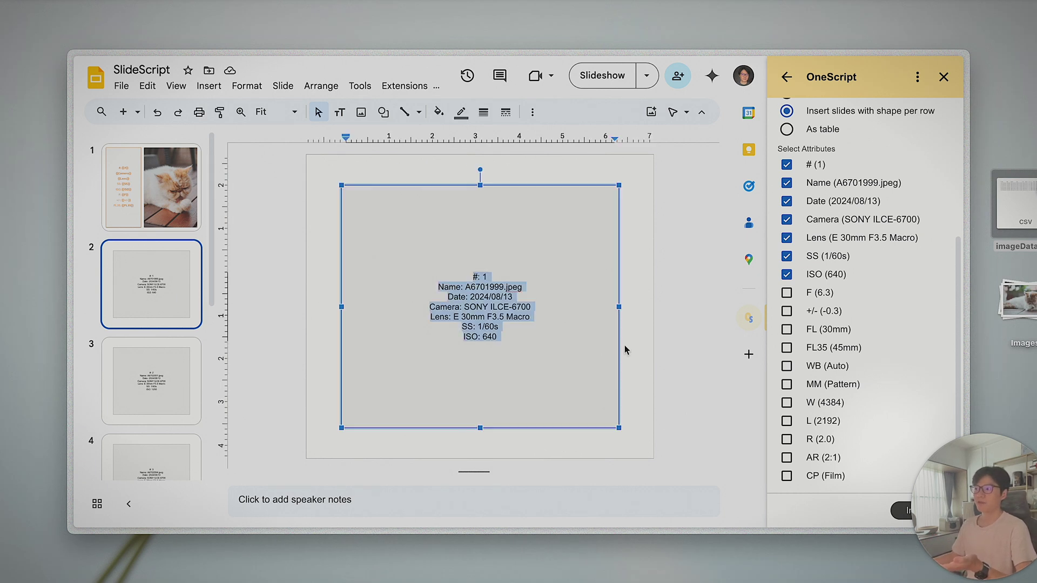
{"action": "left_click", "coordinate": [293, 187]}
{"action": "scroll", "coordinate": [163, 430], "scroll_direction": "down", "scroll_amount": 5}
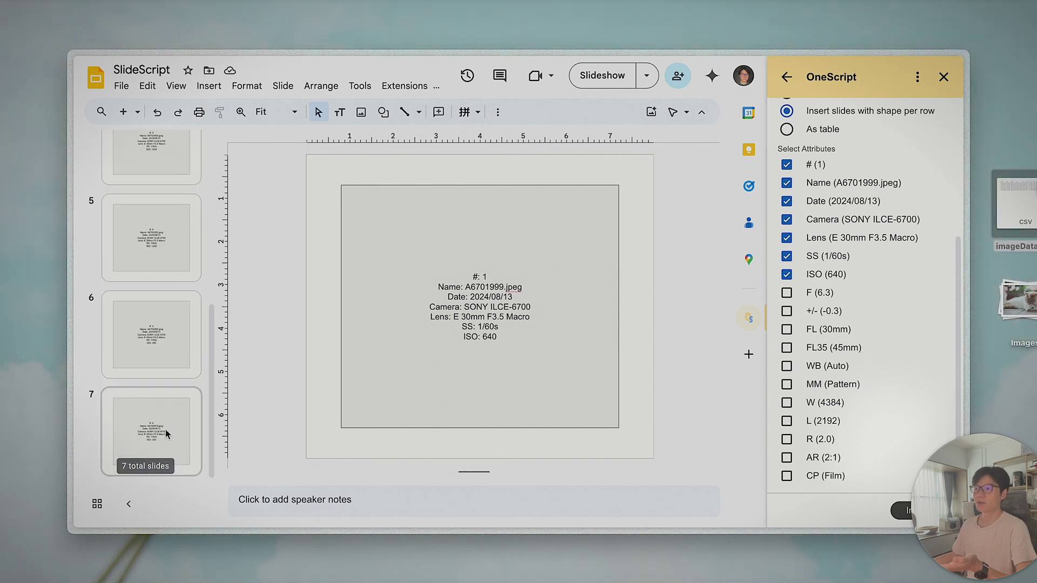
{"action": "scroll", "coordinate": [177, 339], "scroll_direction": "up", "scroll_amount": 5}
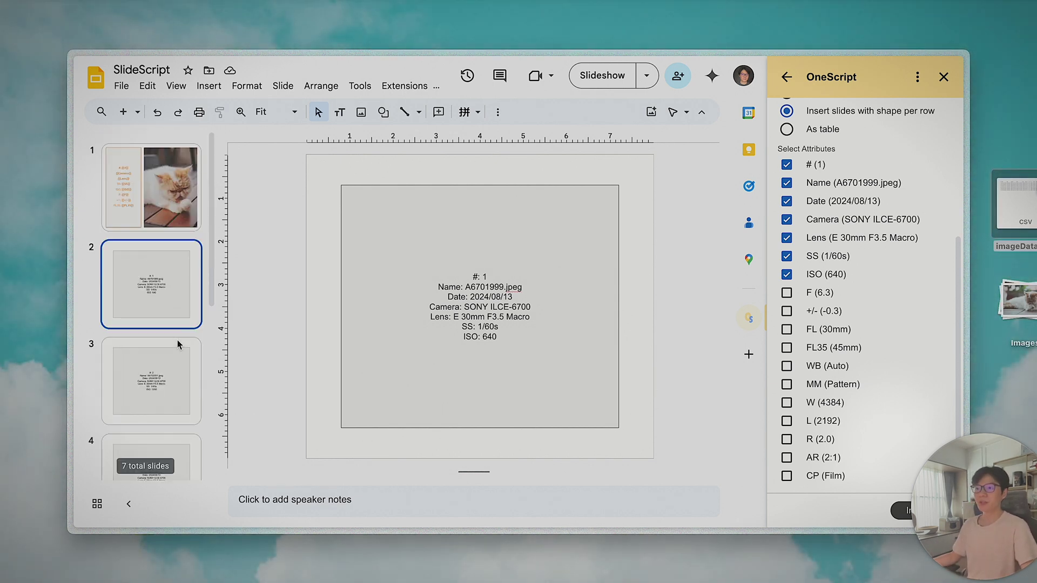
Delete the shape slides 2 to 7 from the presentation
{"action": "scroll", "coordinate": [173, 364], "scroll_direction": "down", "scroll_amount": 1}
{"action": "scroll", "coordinate": [172, 363], "scroll_direction": "down", "scroll_amount": 3}
{"action": "left_click", "coordinate": [190, 414], "text": "shift"}
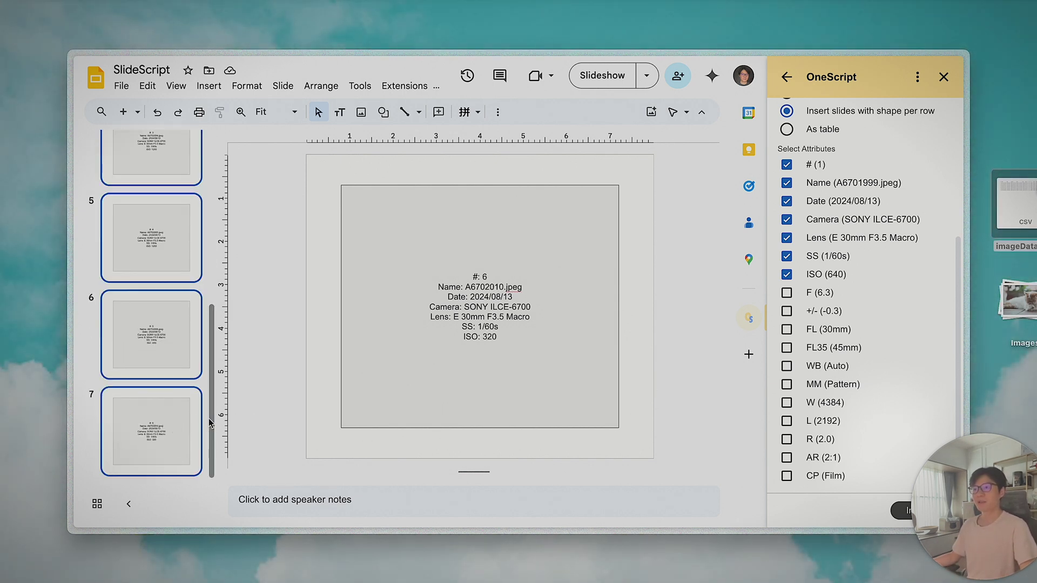
{"action": "key", "text": "Delete"}
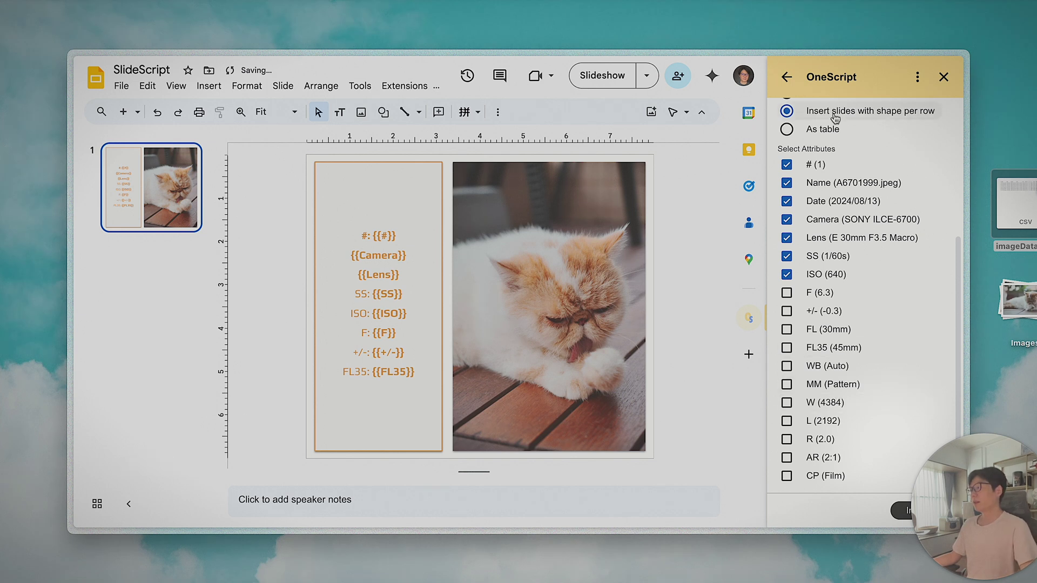
Set the CSV import method to a table and exclude the SS and ISO attributes, keeping # through Lens
{"action": "scroll", "coordinate": [818, 259], "scroll_direction": "up", "scroll_amount": 4}
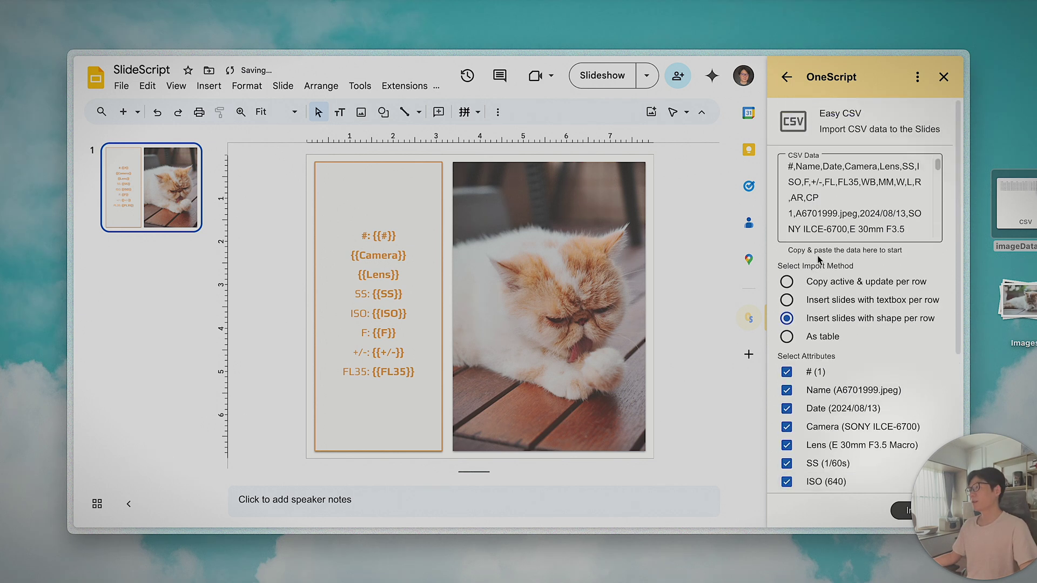
{"action": "left_click", "coordinate": [788, 338]}
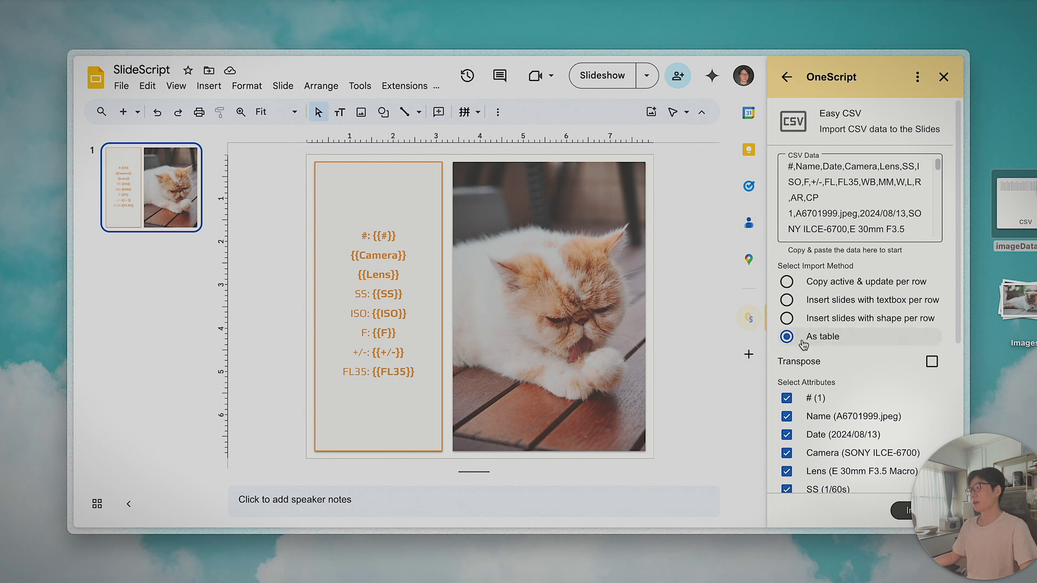
{"action": "scroll", "coordinate": [937, 374], "scroll_direction": "down", "scroll_amount": 3}
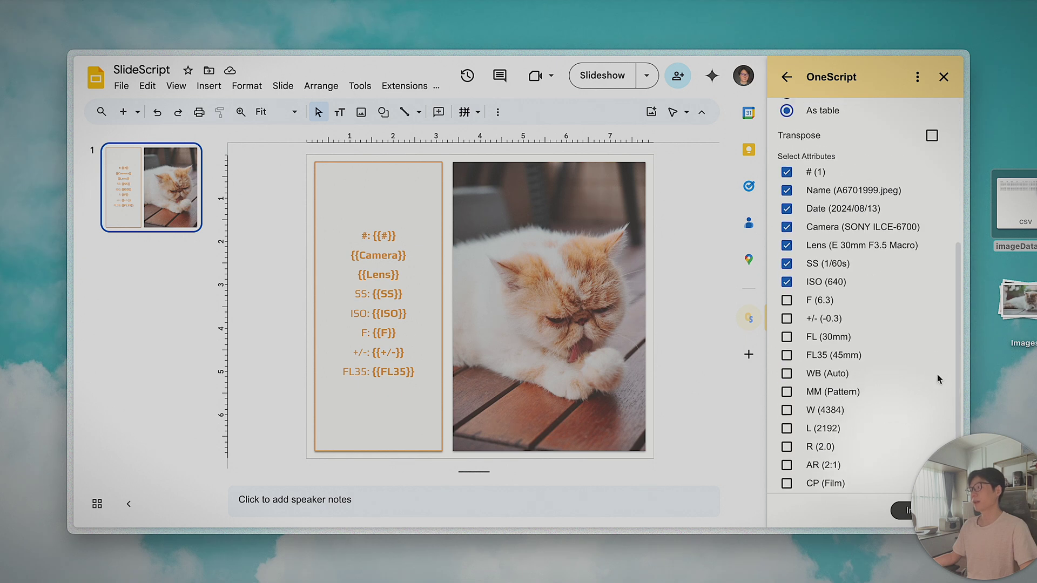
{"action": "left_click", "coordinate": [787, 336]}
{"action": "left_click", "coordinate": [786, 317]}
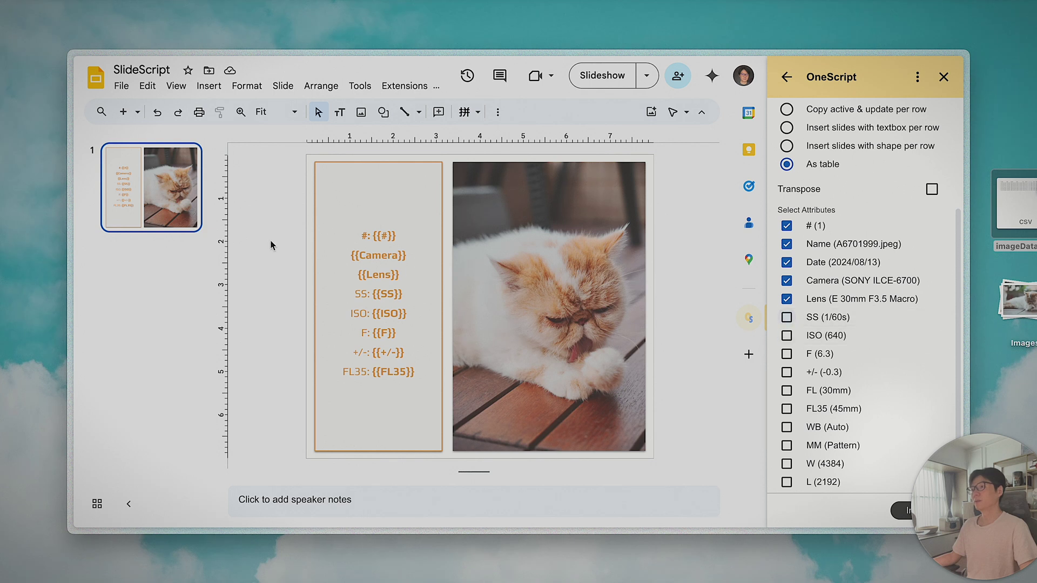
Add a second slide without its placeholders and import the CSV's # through Lens attributes onto it as an untransposed table
{"action": "left_click", "coordinate": [126, 114]}
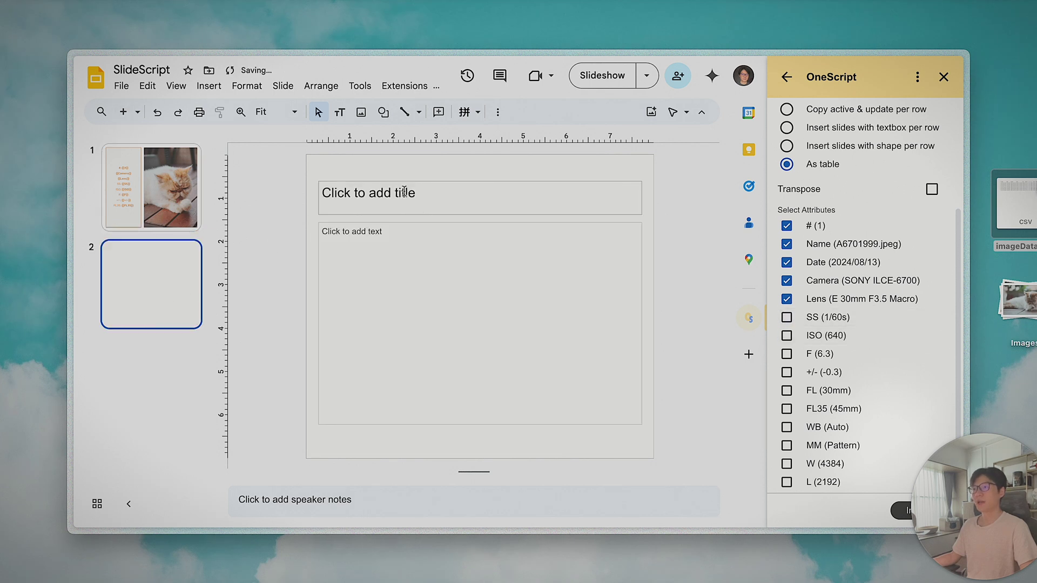
{"action": "key", "text": "ctrl+a"}
{"action": "key", "text": "Delete"}
{"action": "scroll", "coordinate": [901, 316], "scroll_direction": "up", "scroll_amount": 4}
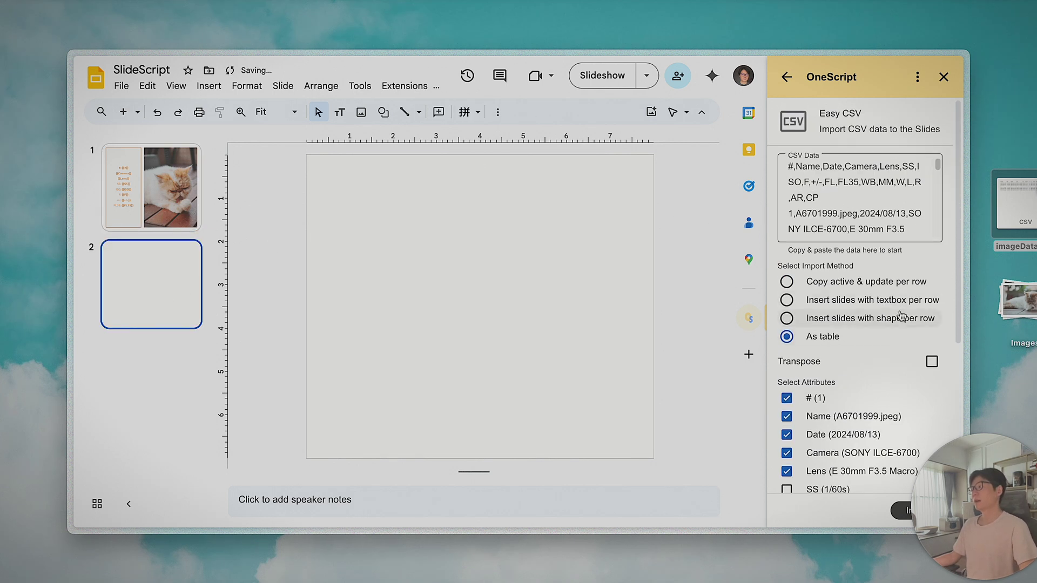
{"action": "scroll", "coordinate": [901, 316], "scroll_direction": "down", "scroll_amount": 5}
{"action": "left_click", "coordinate": [916, 510]}
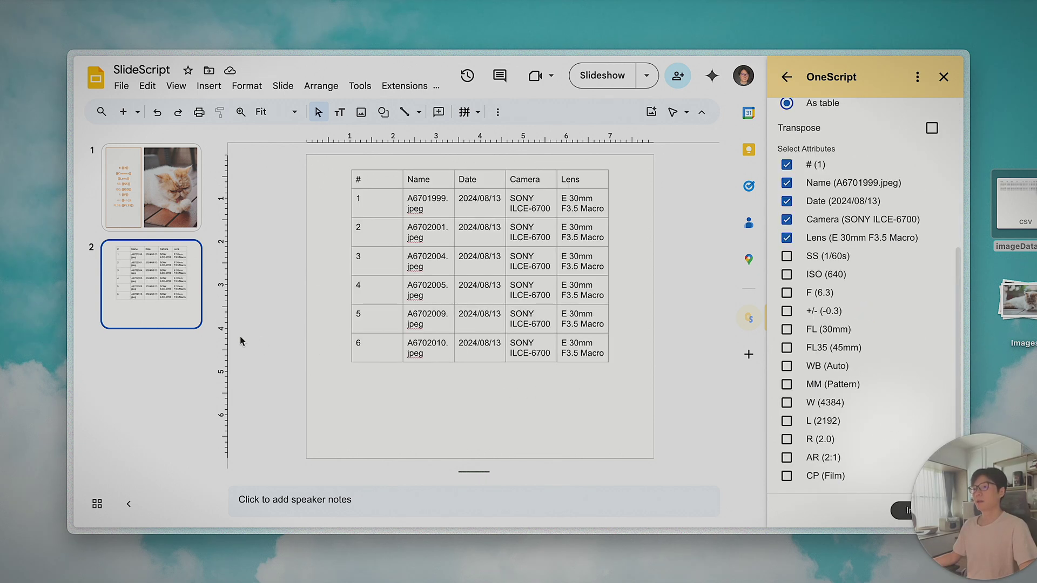
Add a third slide cleared of placeholders, import the same attributes onto it as a transposed table, and leave Easy CSV
{"action": "left_click", "coordinate": [123, 112]}
{"action": "key", "text": "ctrl+a"}
{"action": "key", "text": "Delete"}
{"action": "left_click", "coordinate": [932, 129]}
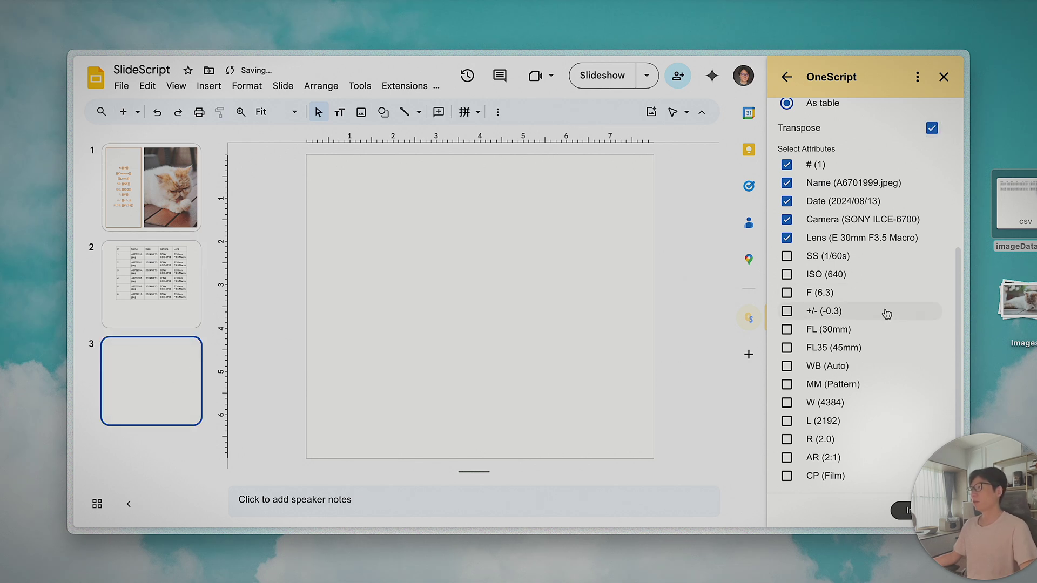
{"action": "scroll", "coordinate": [886, 310], "scroll_direction": "up", "scroll_amount": 5}
{"action": "left_click", "coordinate": [896, 513]}
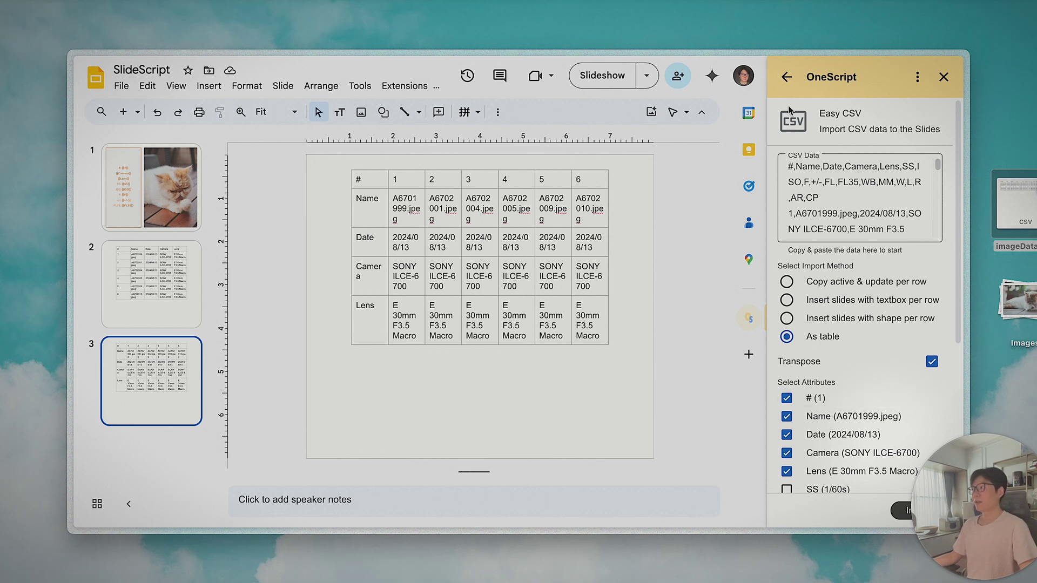
{"action": "left_click", "coordinate": [786, 79]}
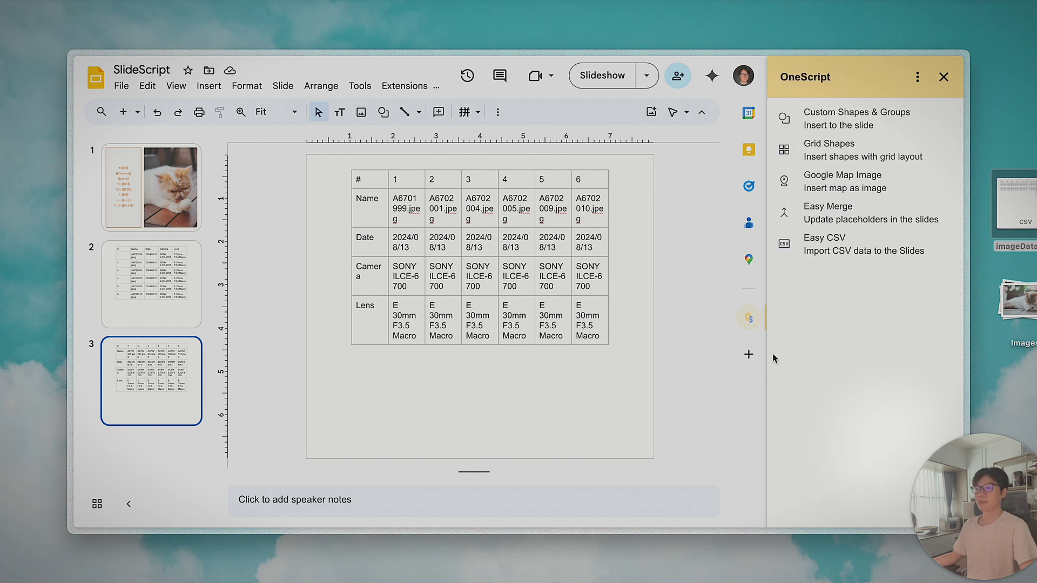